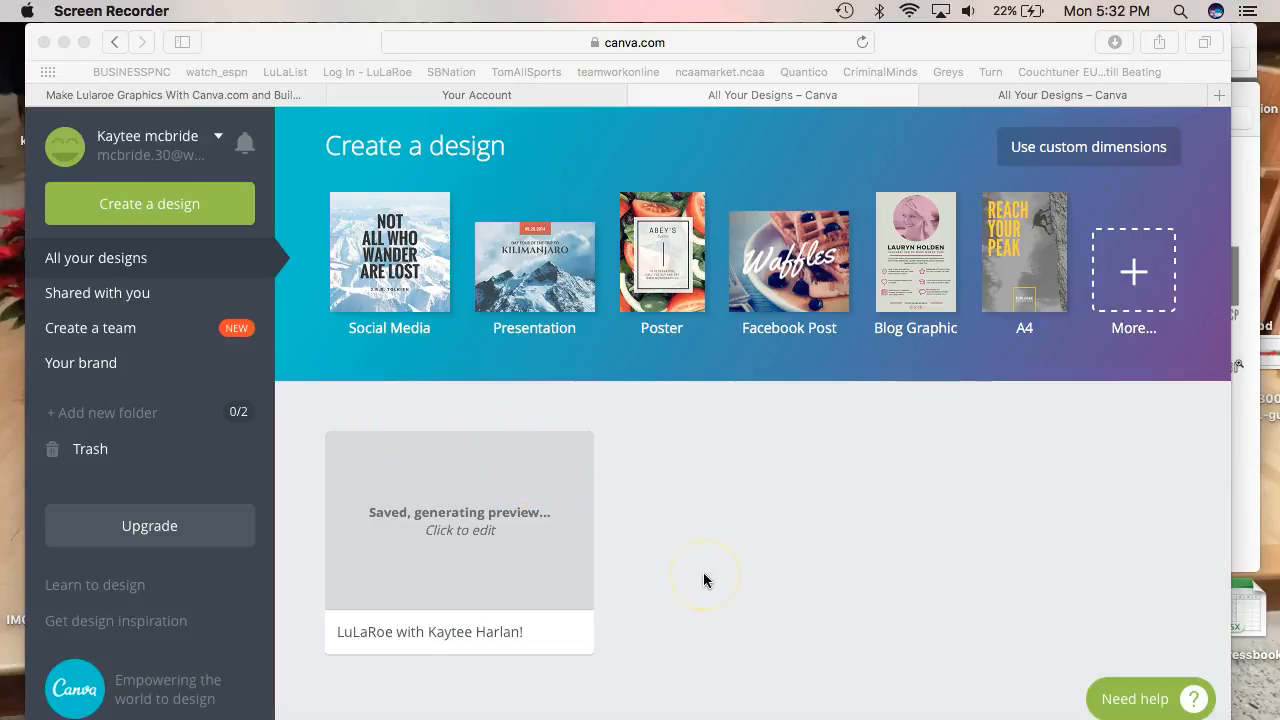
Create a new blank 800 × 800 px Social Media design from the full list of design types
scroll(703, 580, "down", 1)
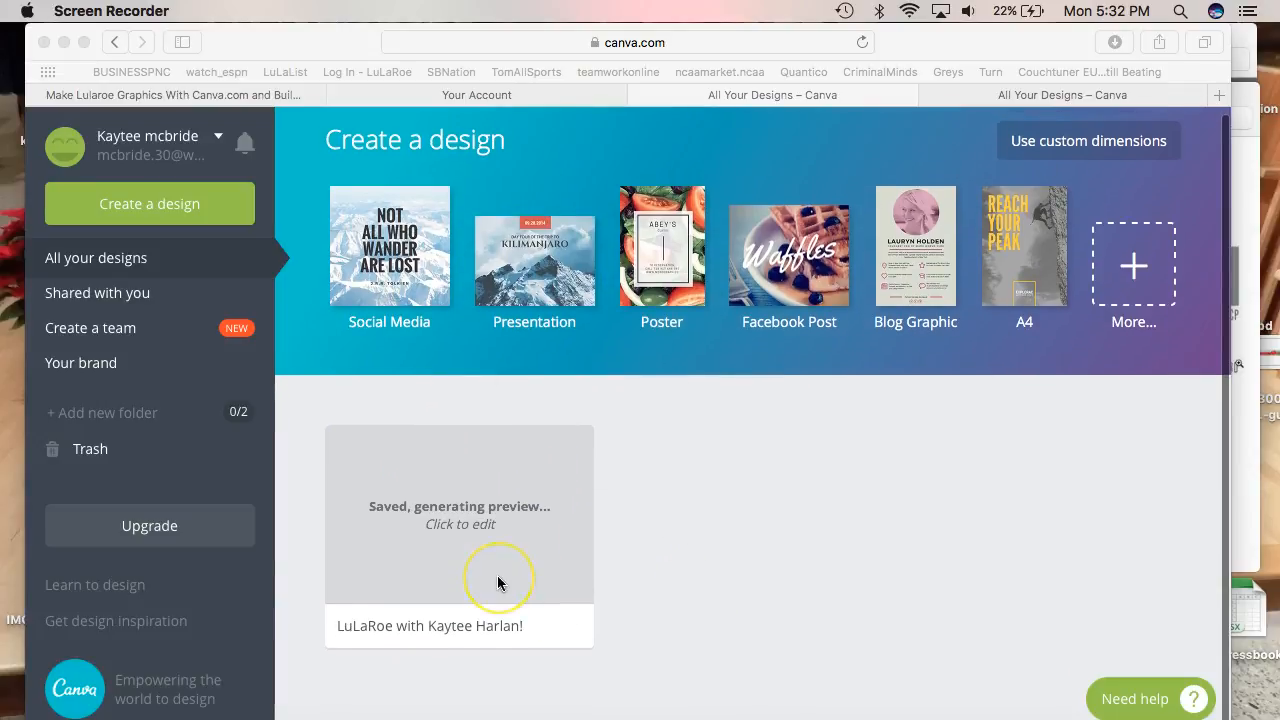
scroll(497, 577, "up", 1)
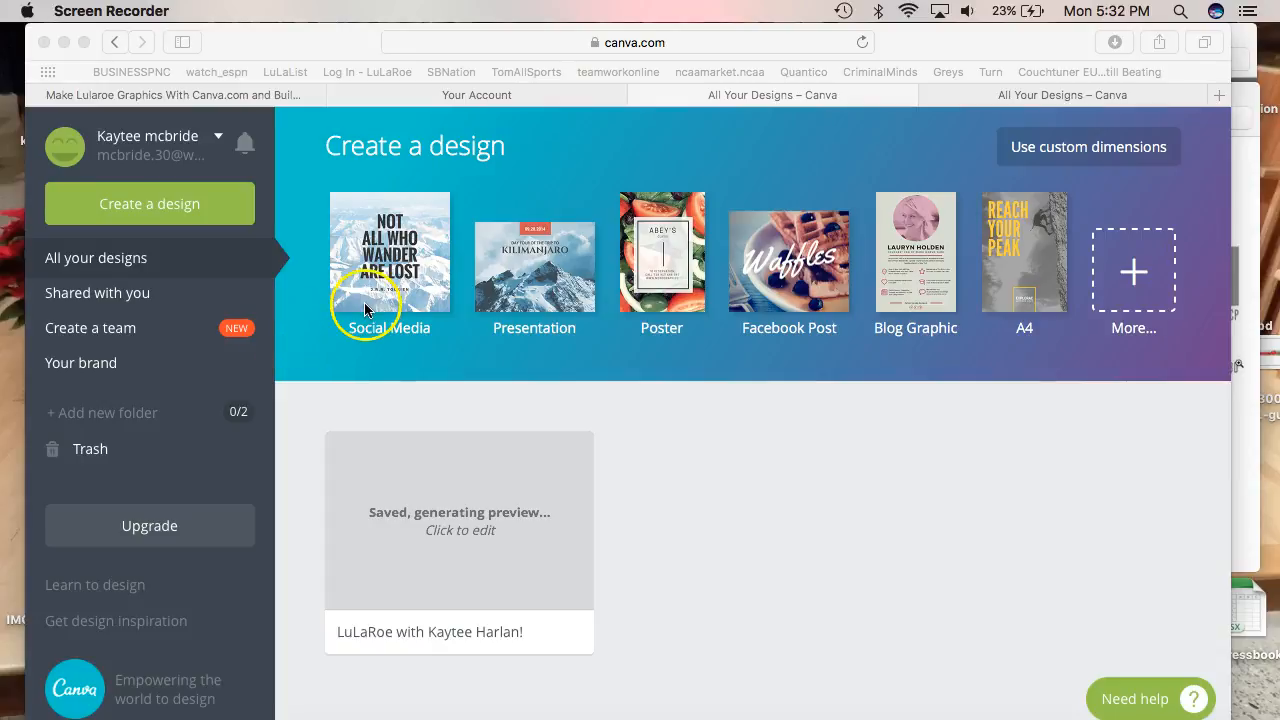
left_click(1085, 243)
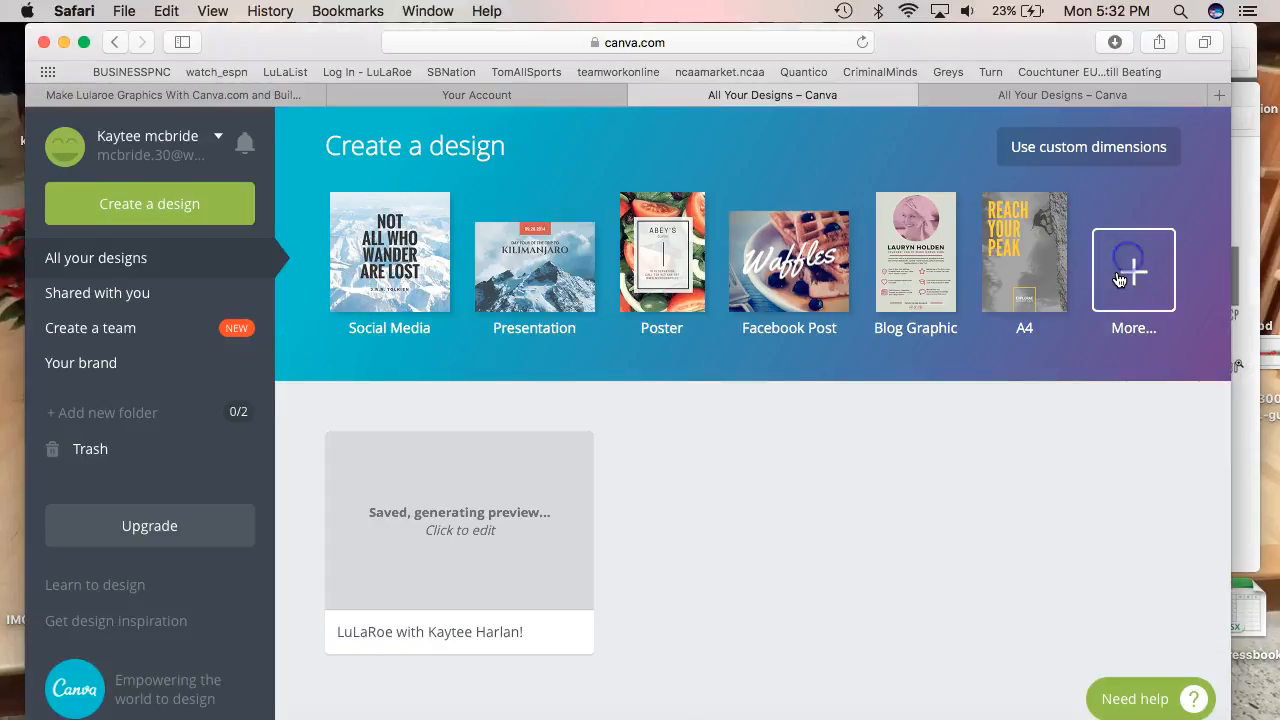
left_click(1132, 268)
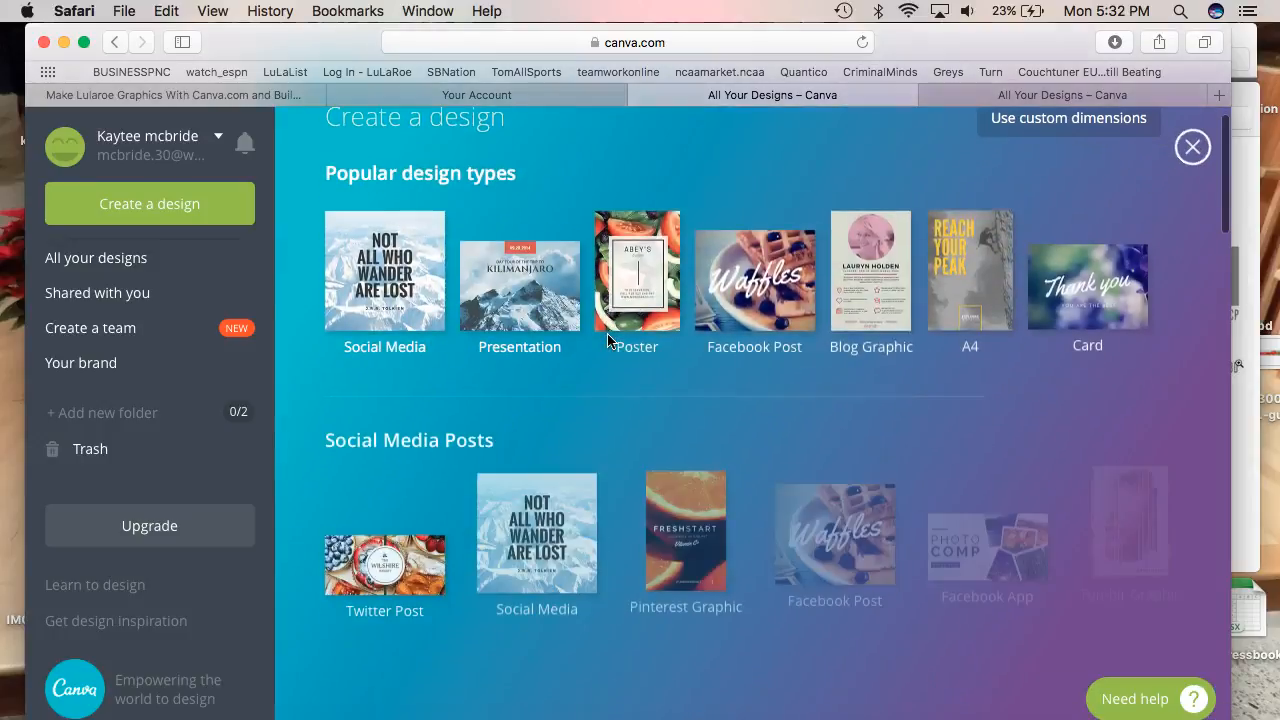
scroll(607, 340, "down", 5)
scroll(607, 340, "up", 4)
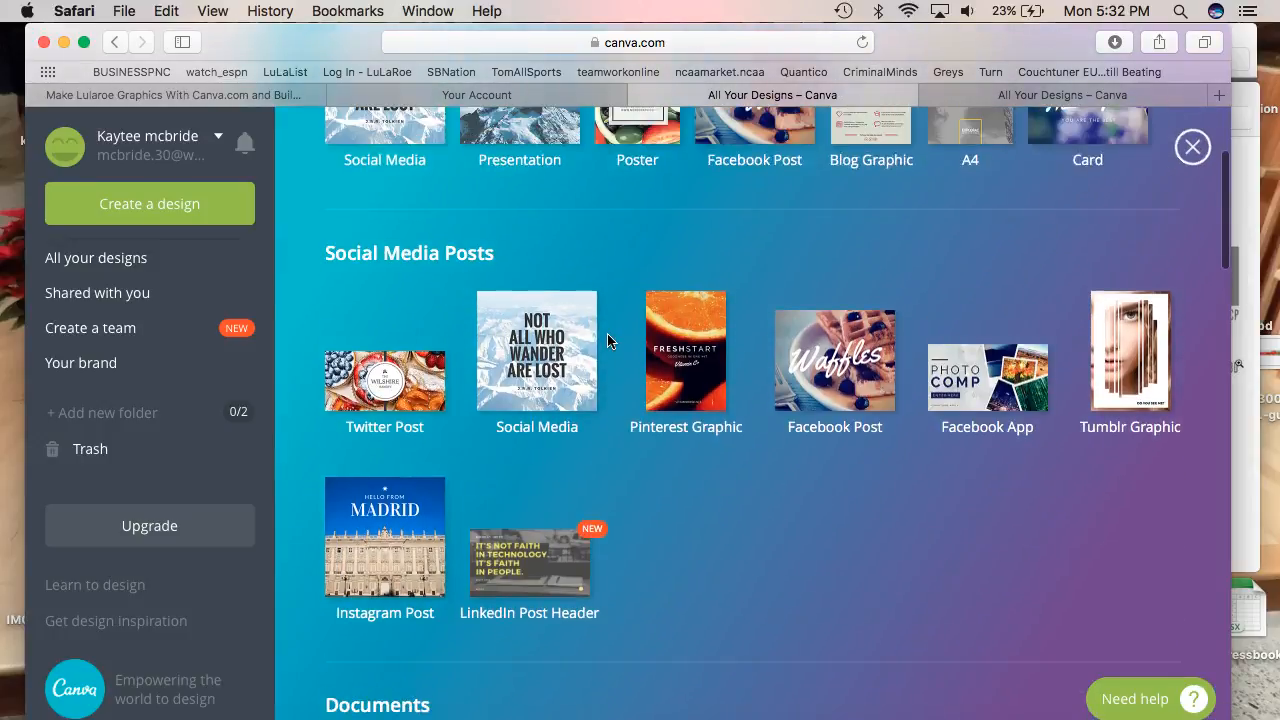
scroll(608, 340, "down", 3)
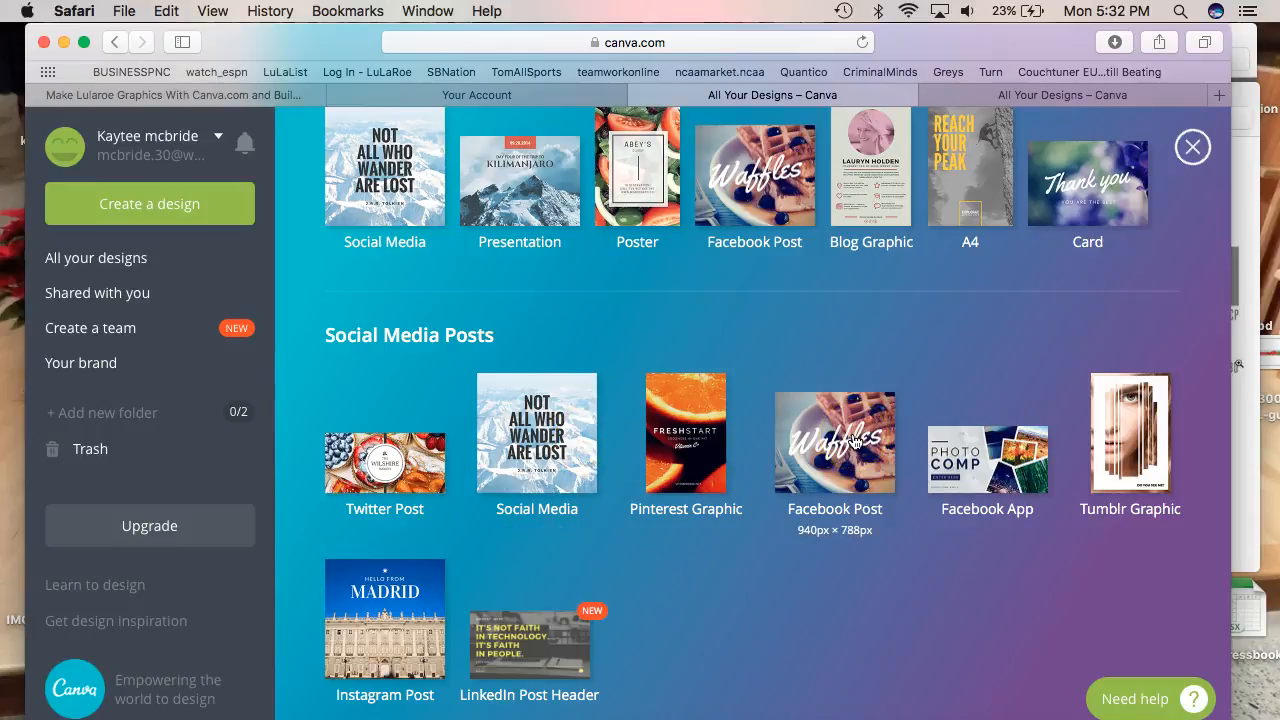
left_click(548, 423)
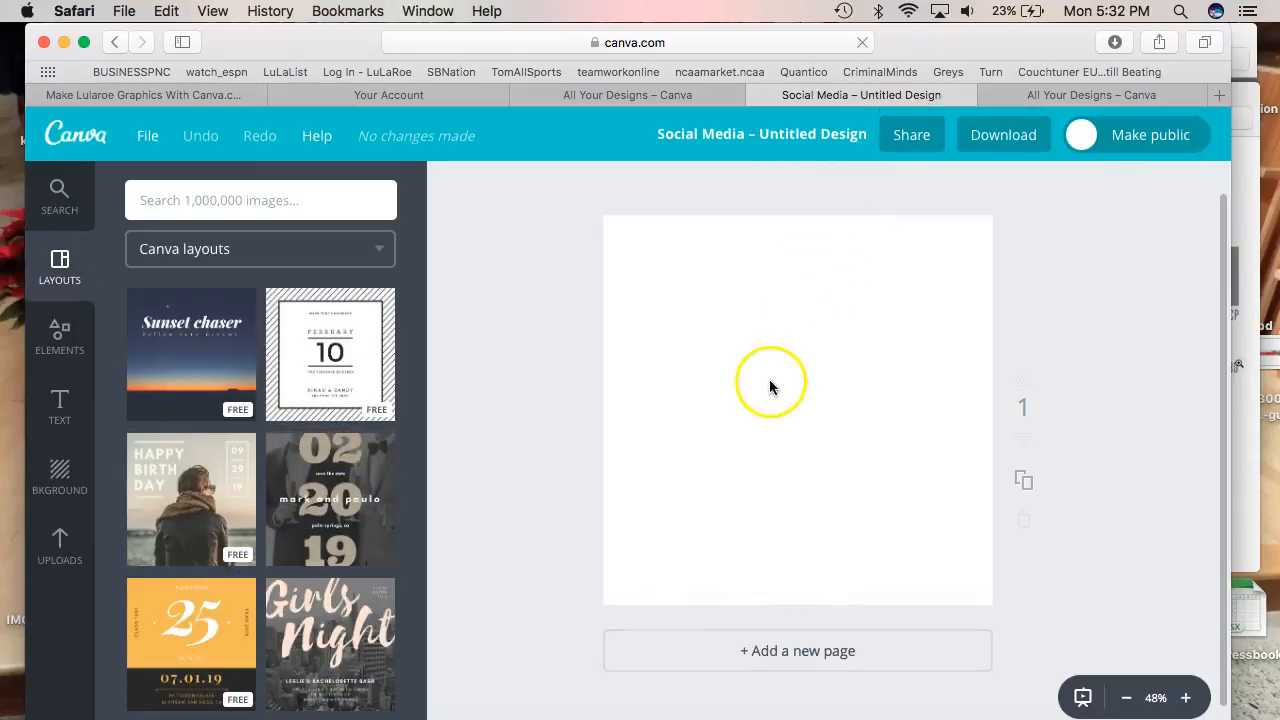
Apply the feather baby-shower layout and select its heading text and feather illustration
scroll(207, 604, "down", 2)
scroll(207, 604, "down", 6)
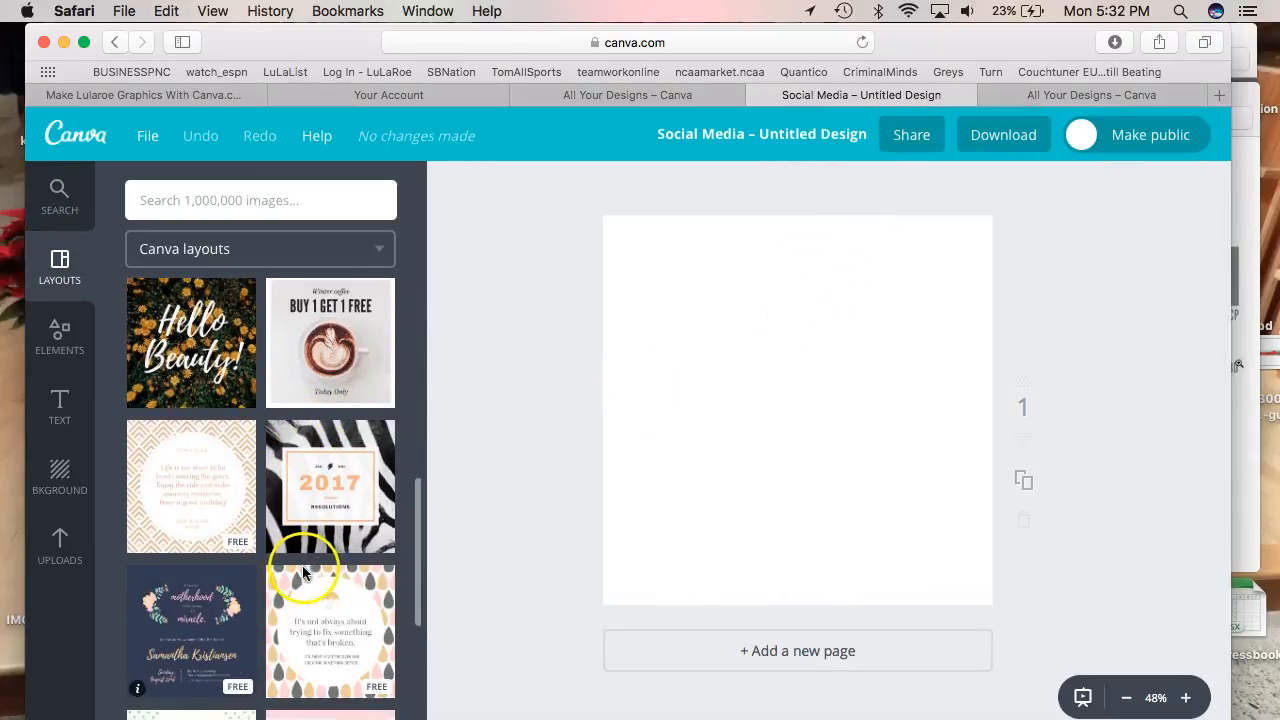
scroll(225, 658, "down", 4)
scroll(223, 664, "down", 5)
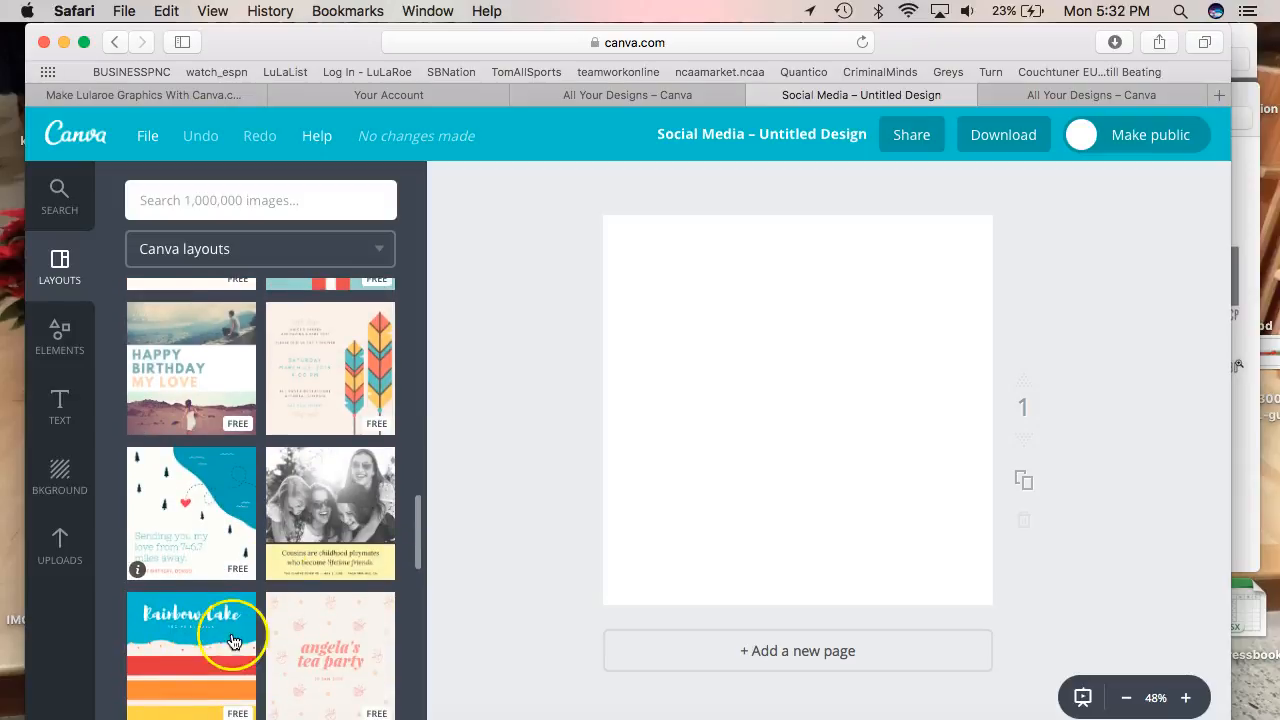
left_click(360, 378)
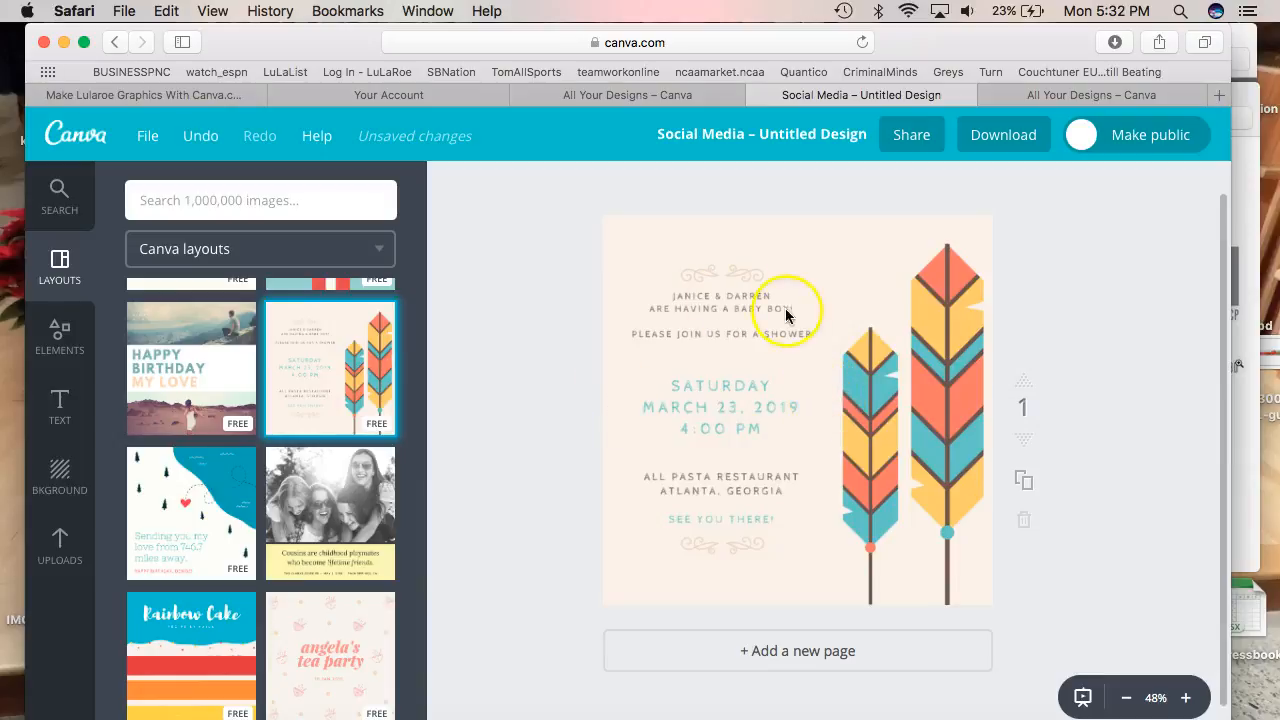
left_click(740, 298)
left_click(860, 381)
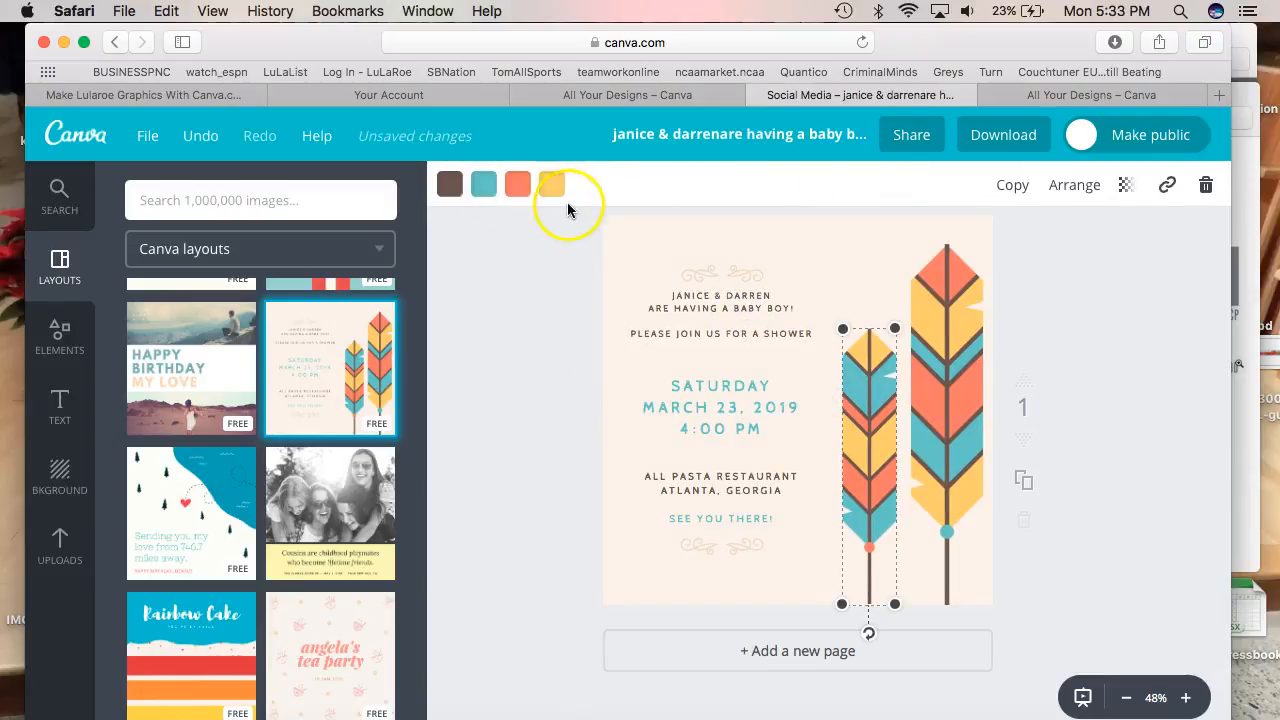
left_click(708, 311)
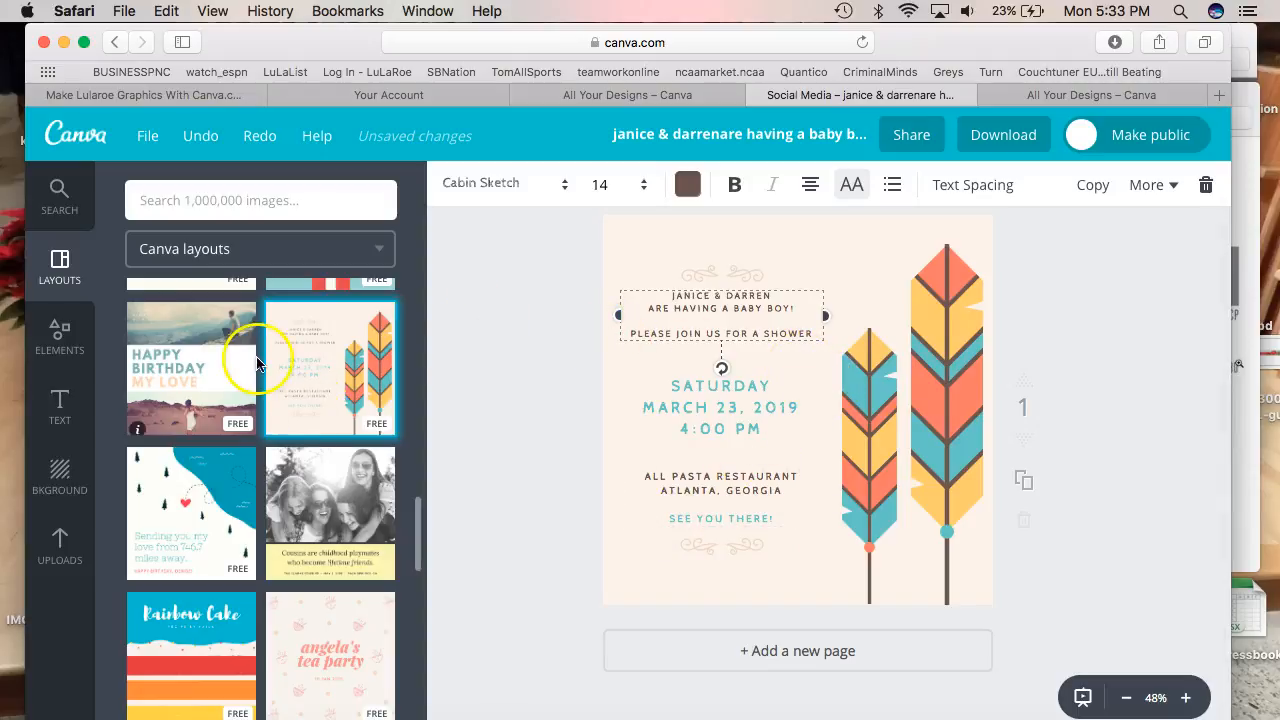
Leave the editor and return to the Canva home dashboard
scroll(323, 349, "up", 15)
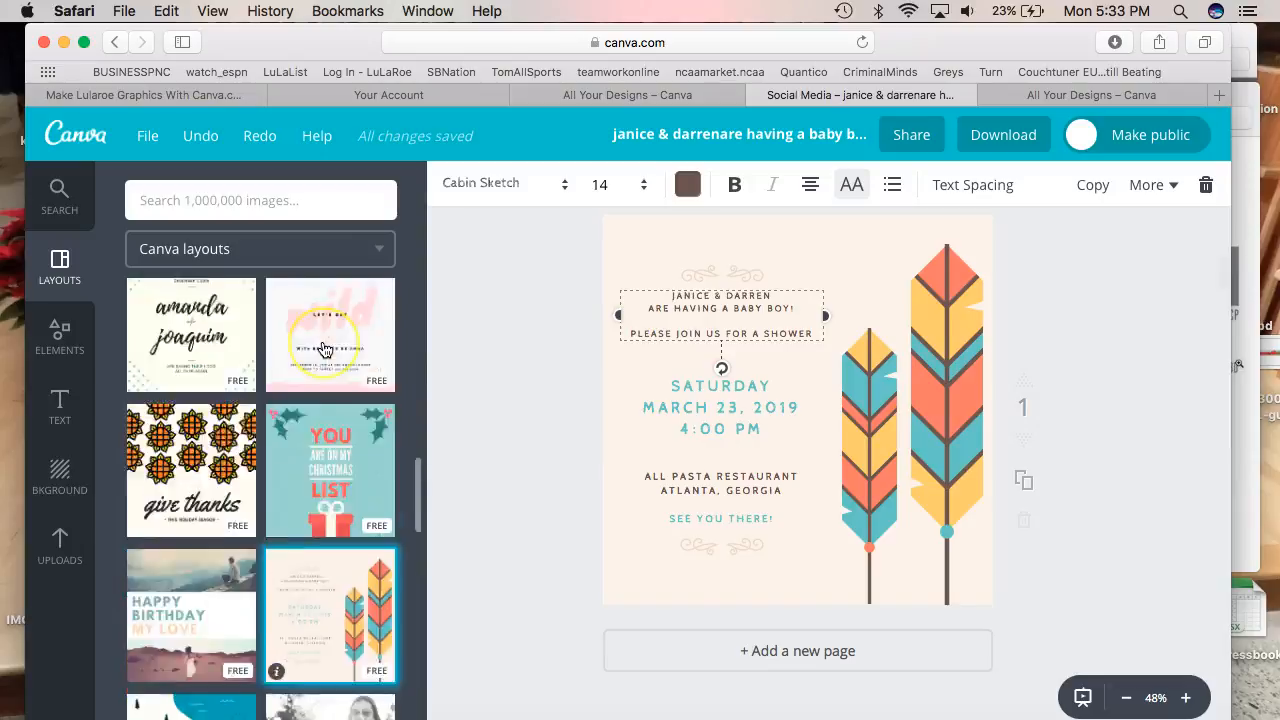
scroll(323, 349, "down", 1)
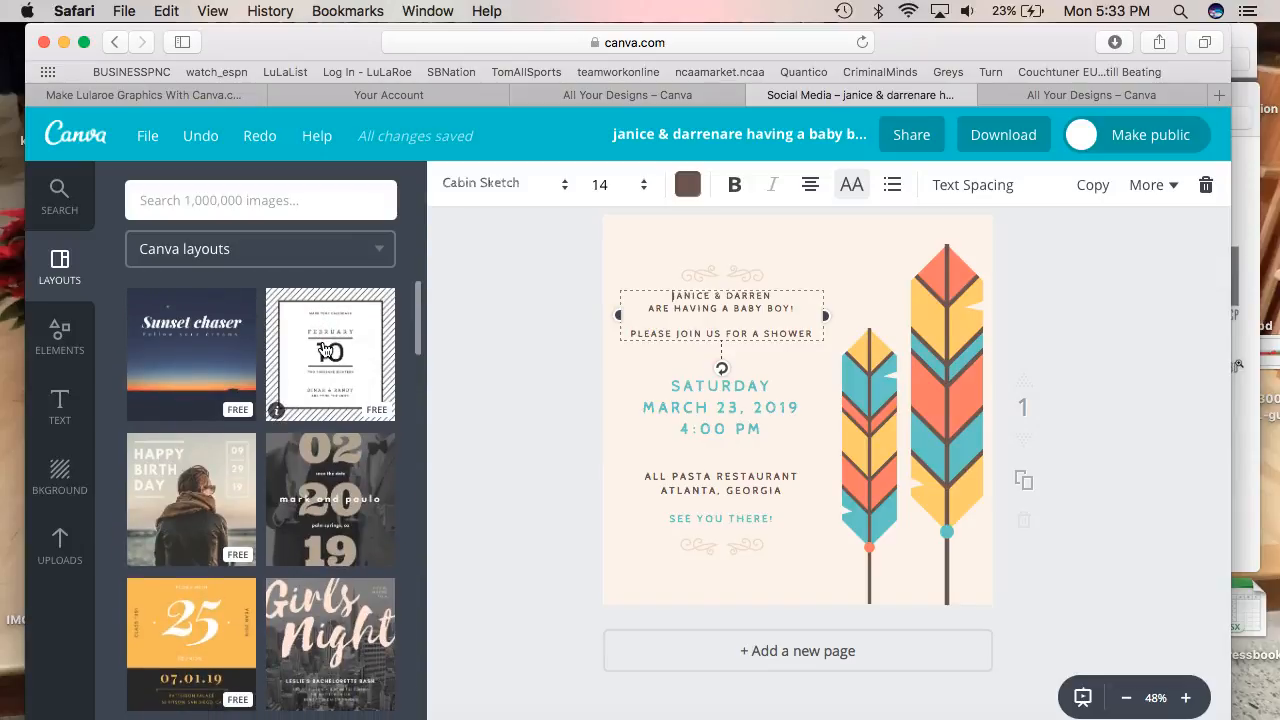
left_click(92, 138)
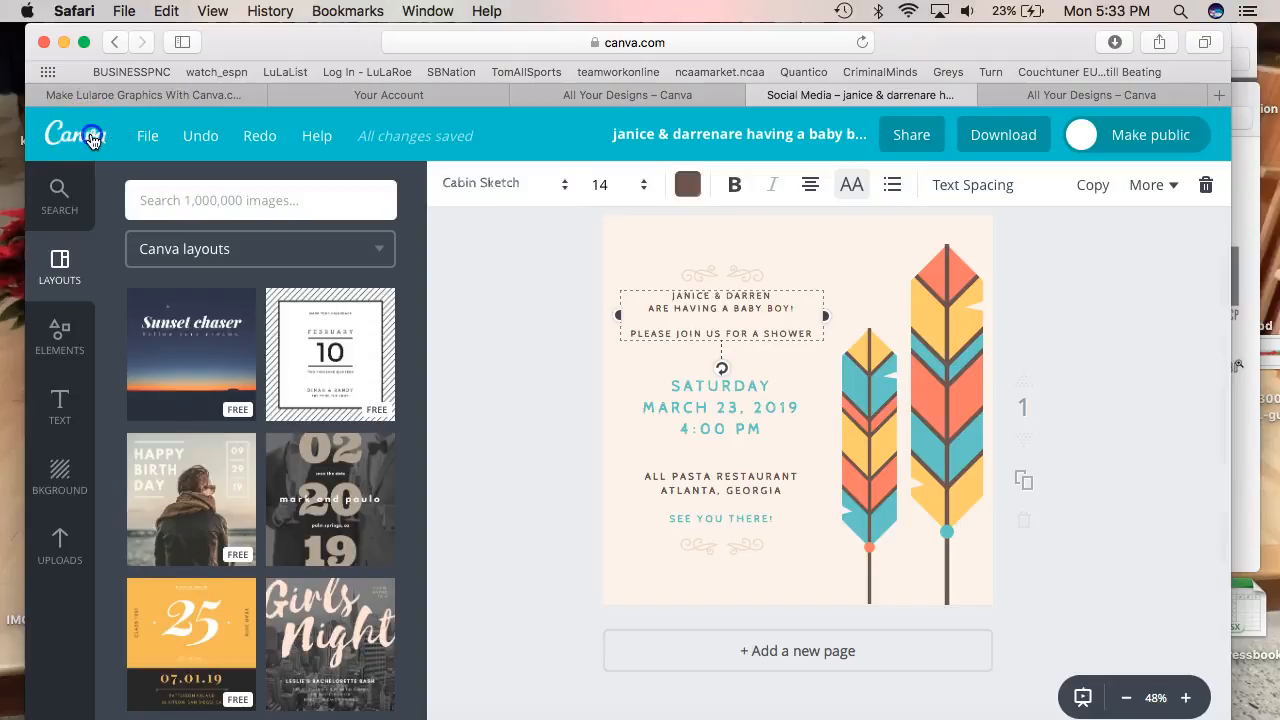
left_click(779, 289)
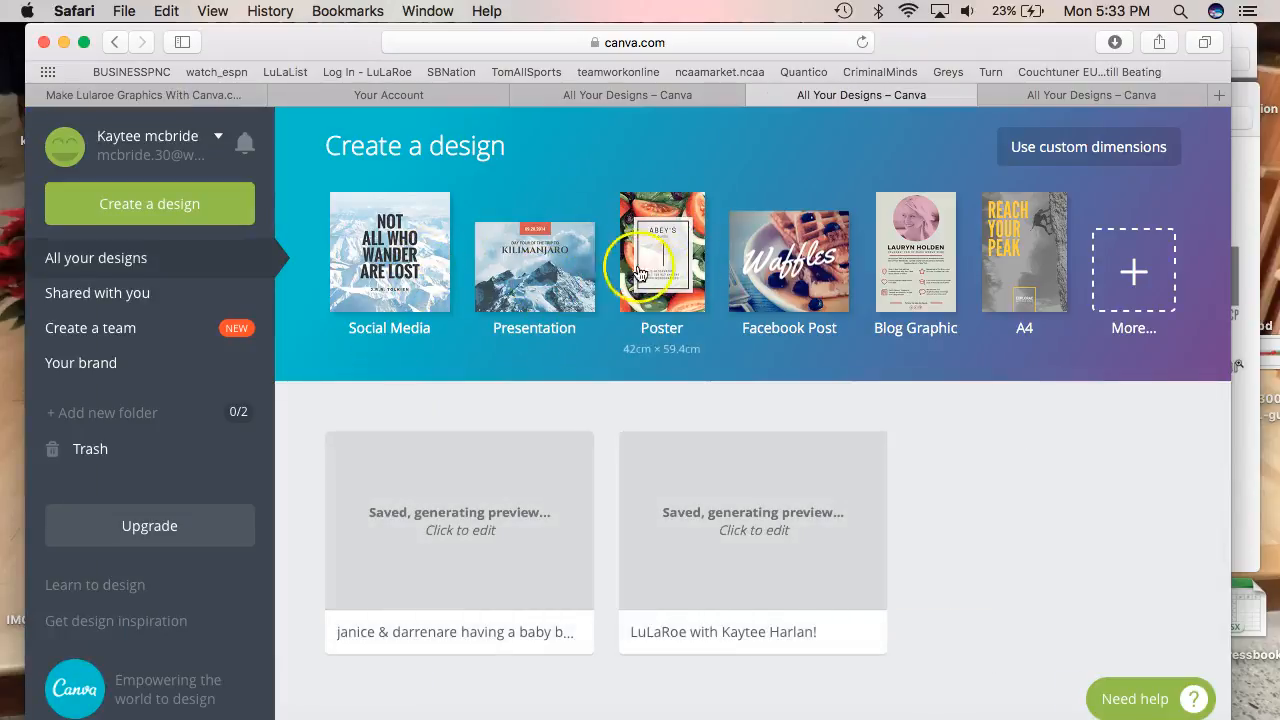
Create a Facebook Post design, close the duplicate tab, and show the Elements categories
left_click(772, 272)
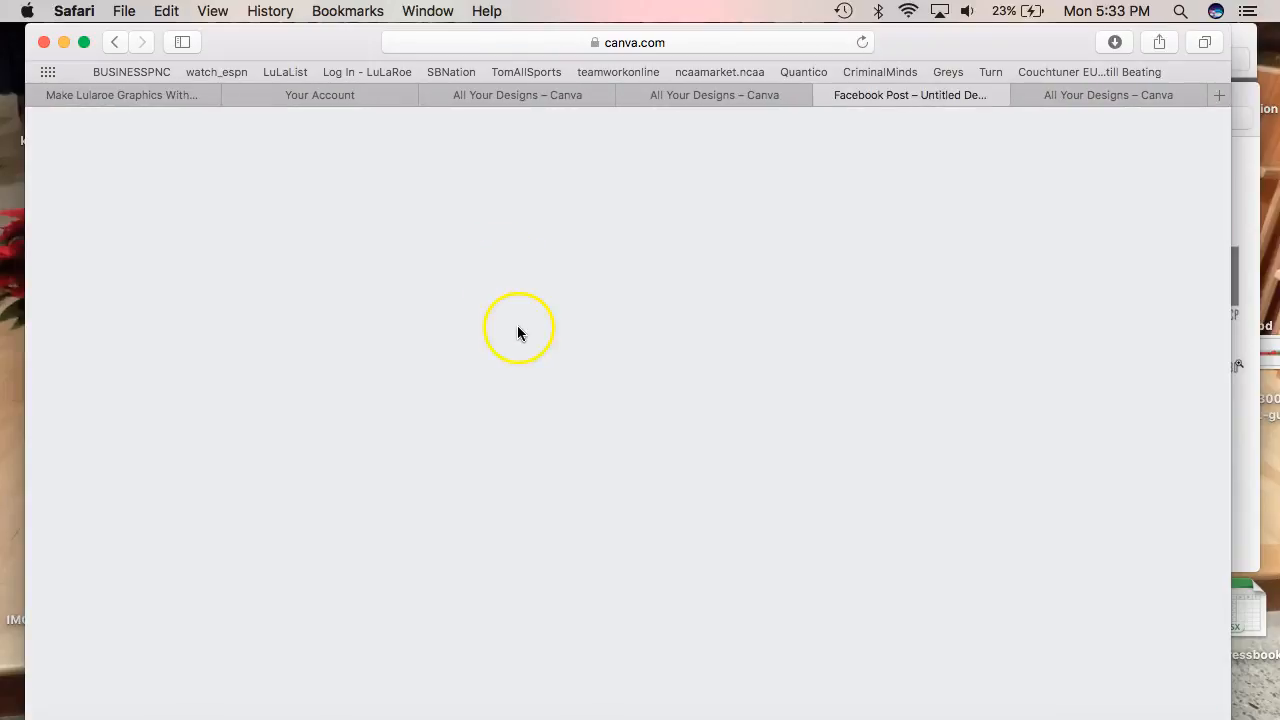
left_click(626, 95)
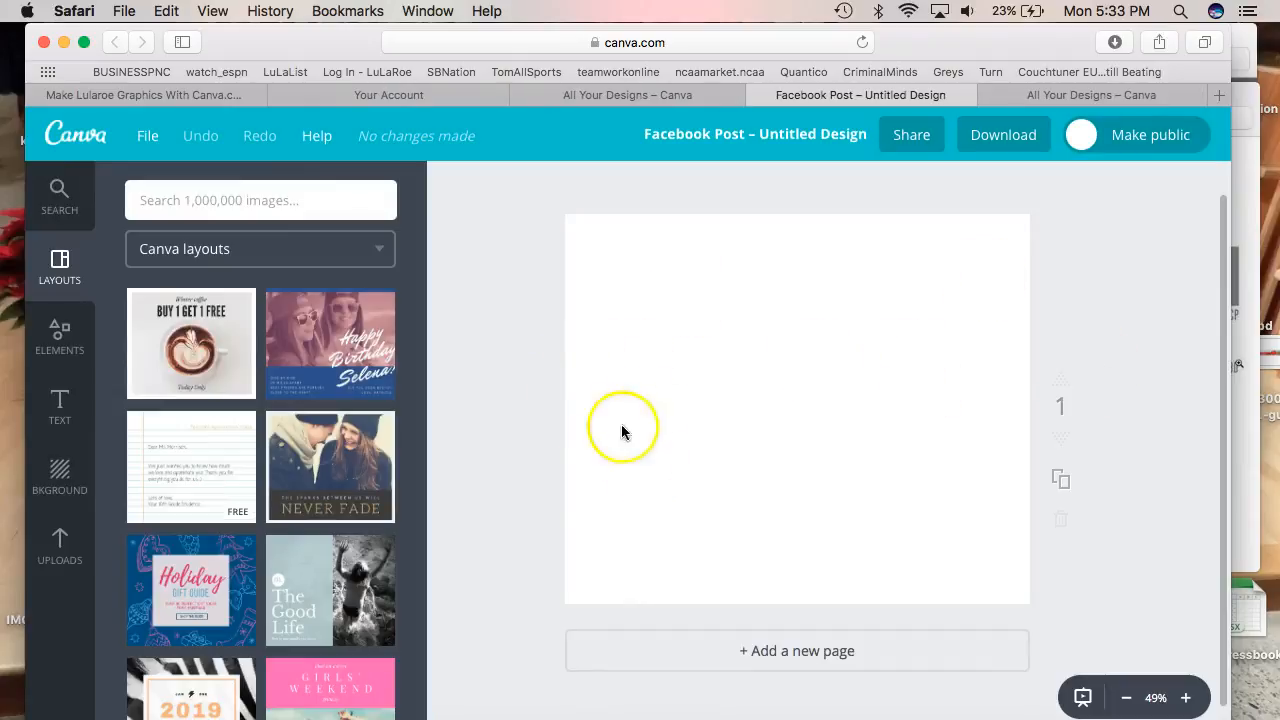
left_click(62, 322)
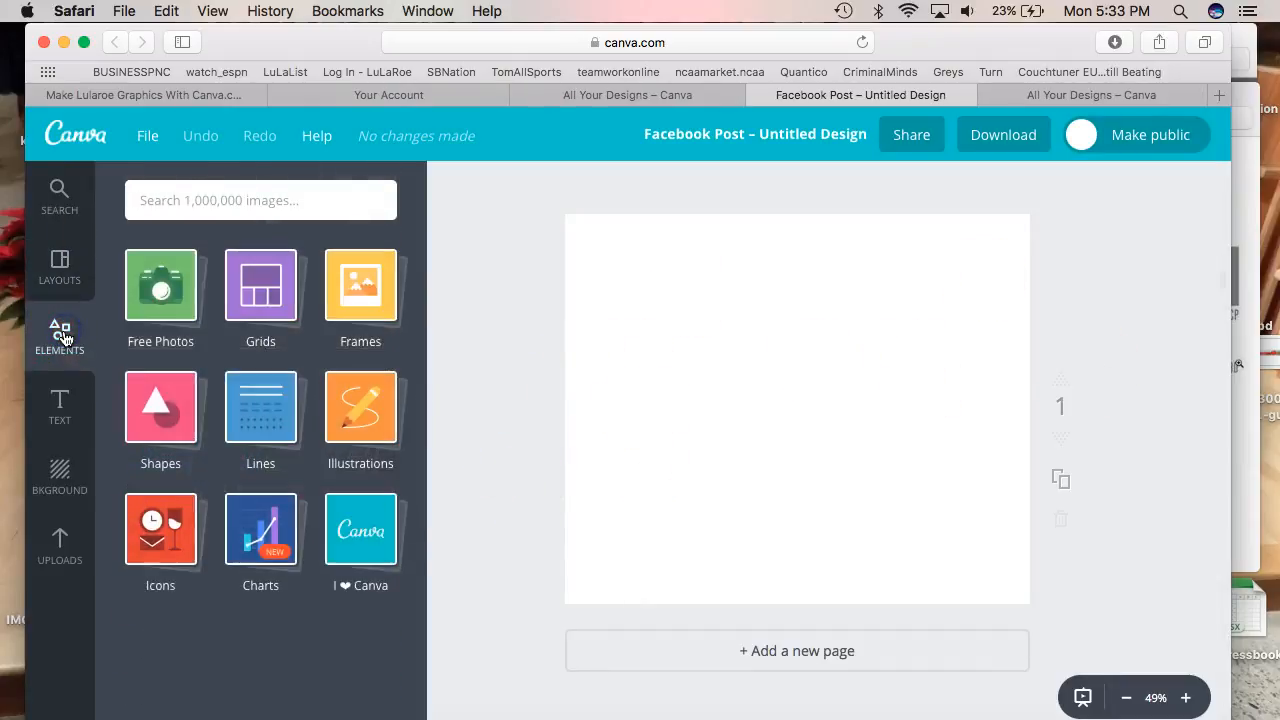
Browse the Shapes, Icons and Illustrations collections in Elements
left_click(157, 432)
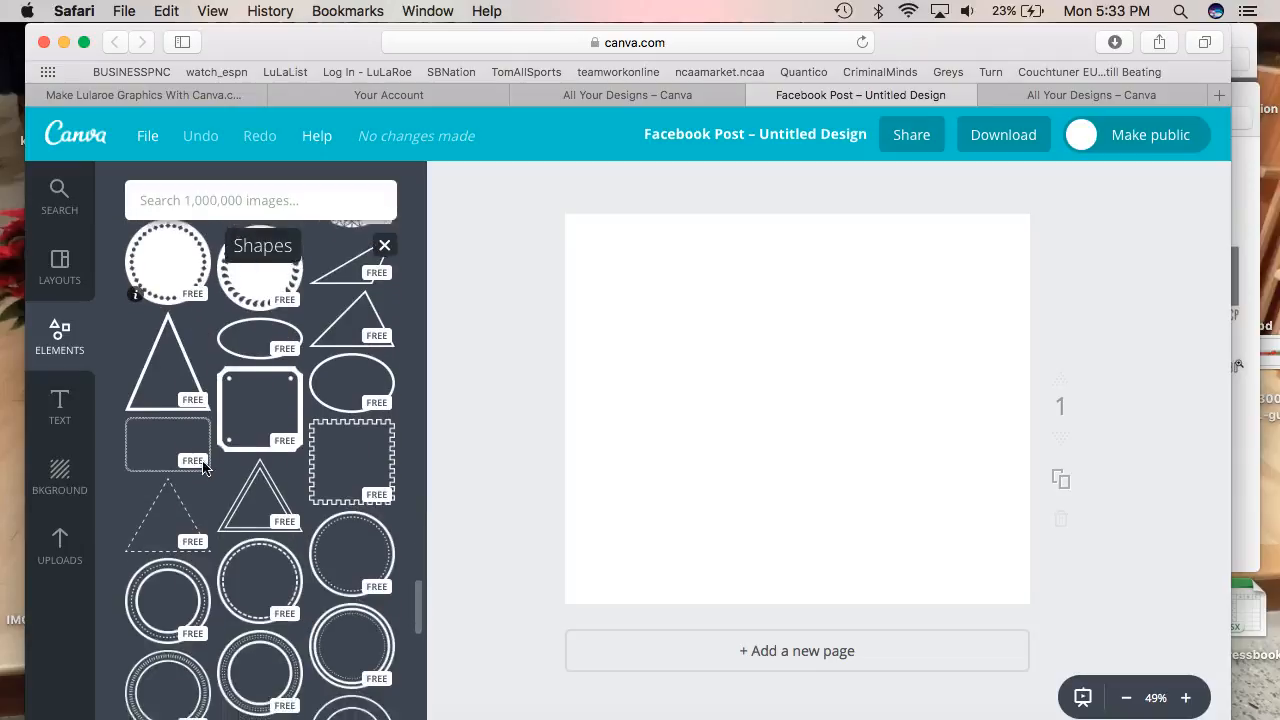
scroll(203, 466, "down", 2)
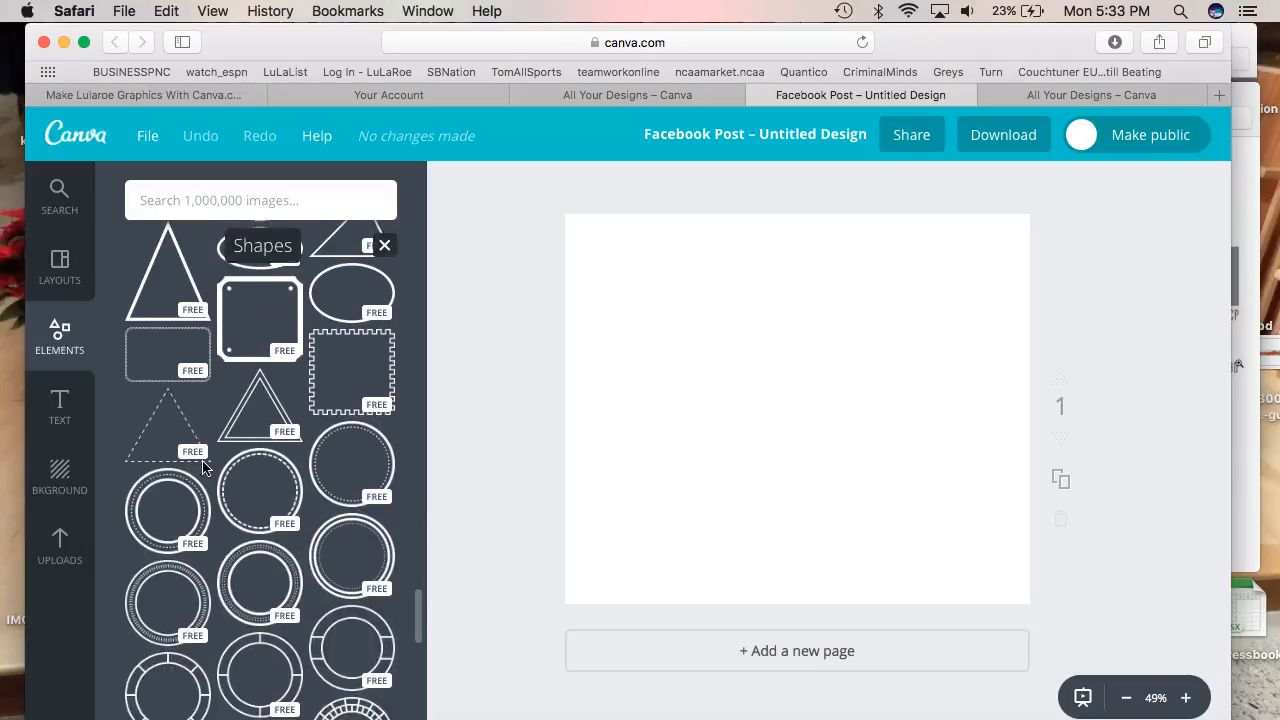
left_click(386, 248)
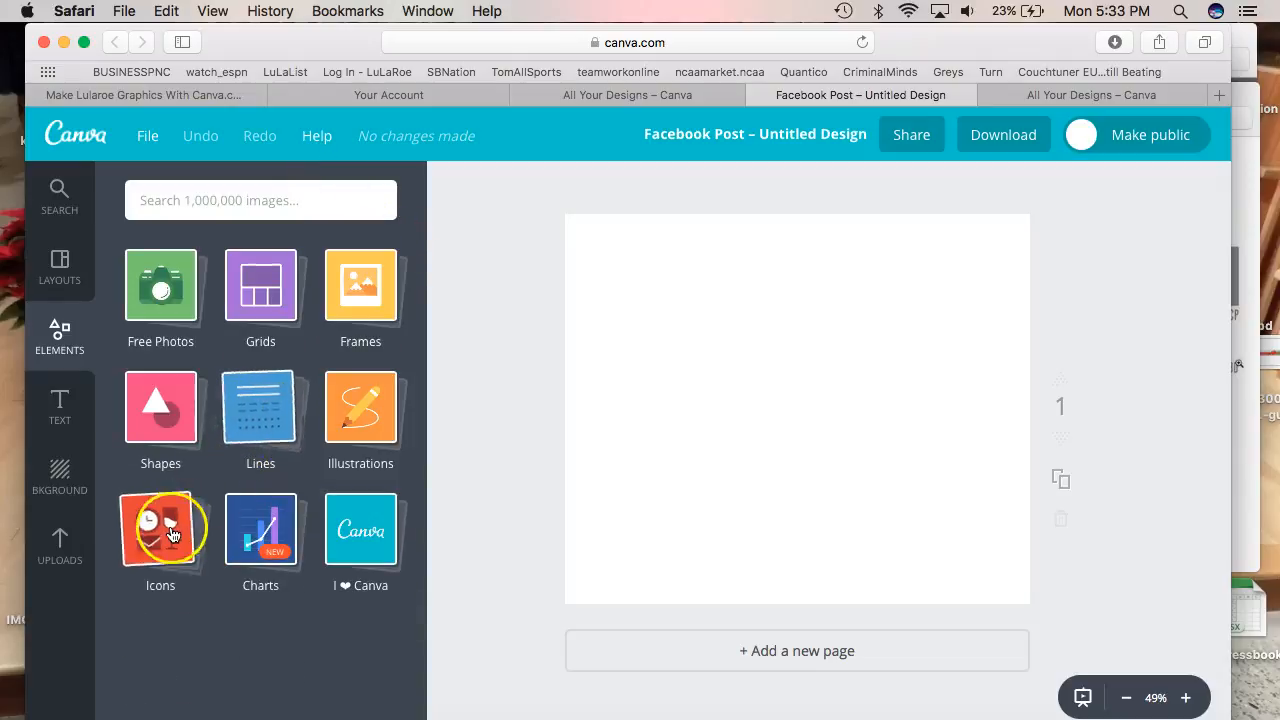
left_click(162, 540)
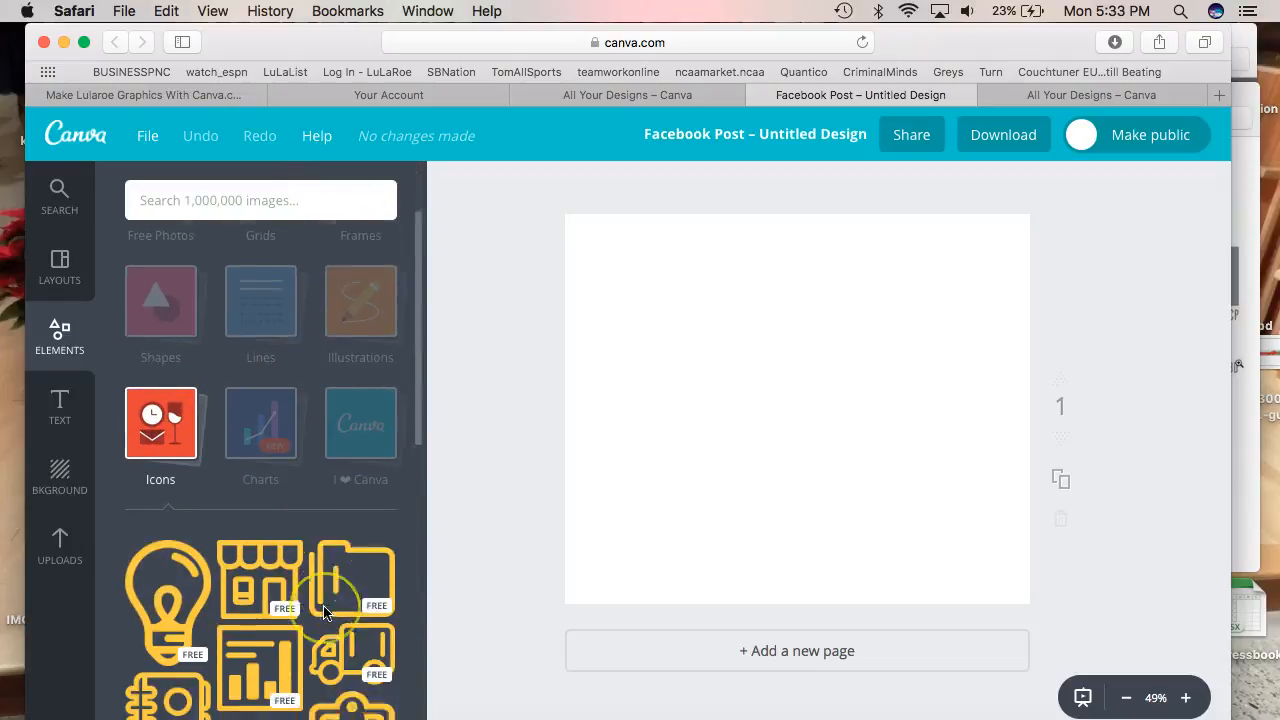
scroll(325, 612, "up", 5)
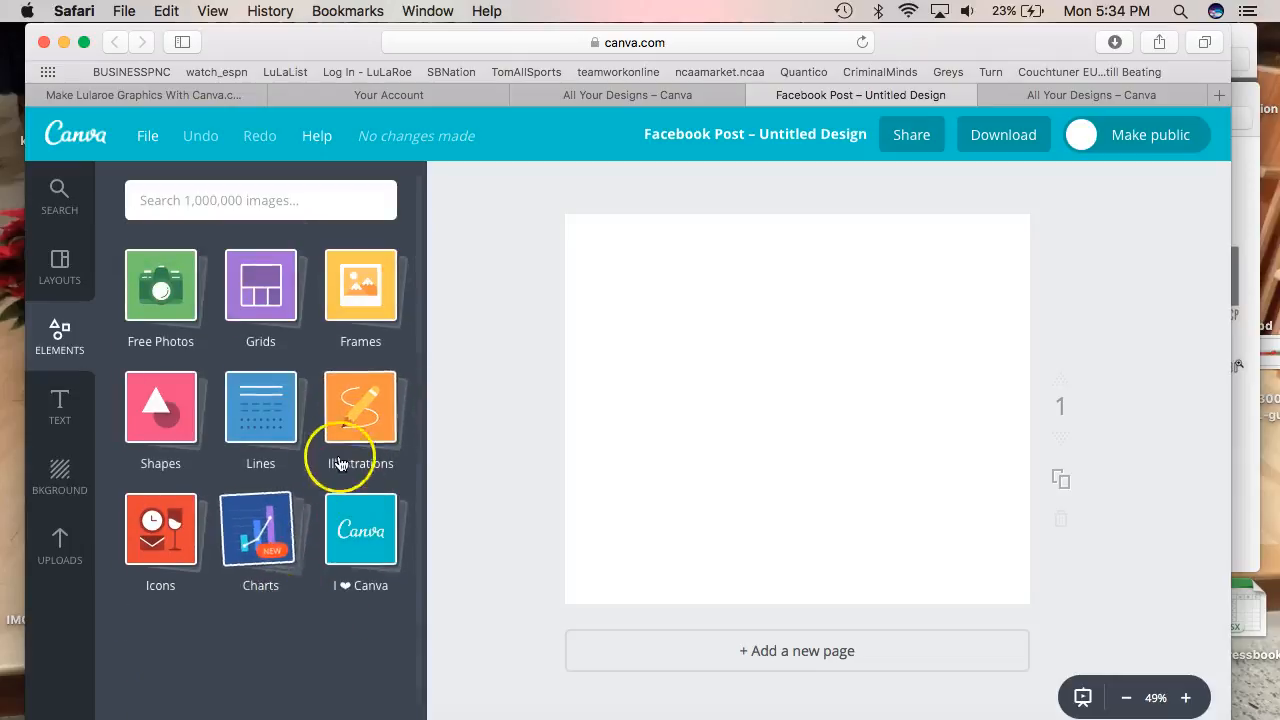
left_click(352, 423)
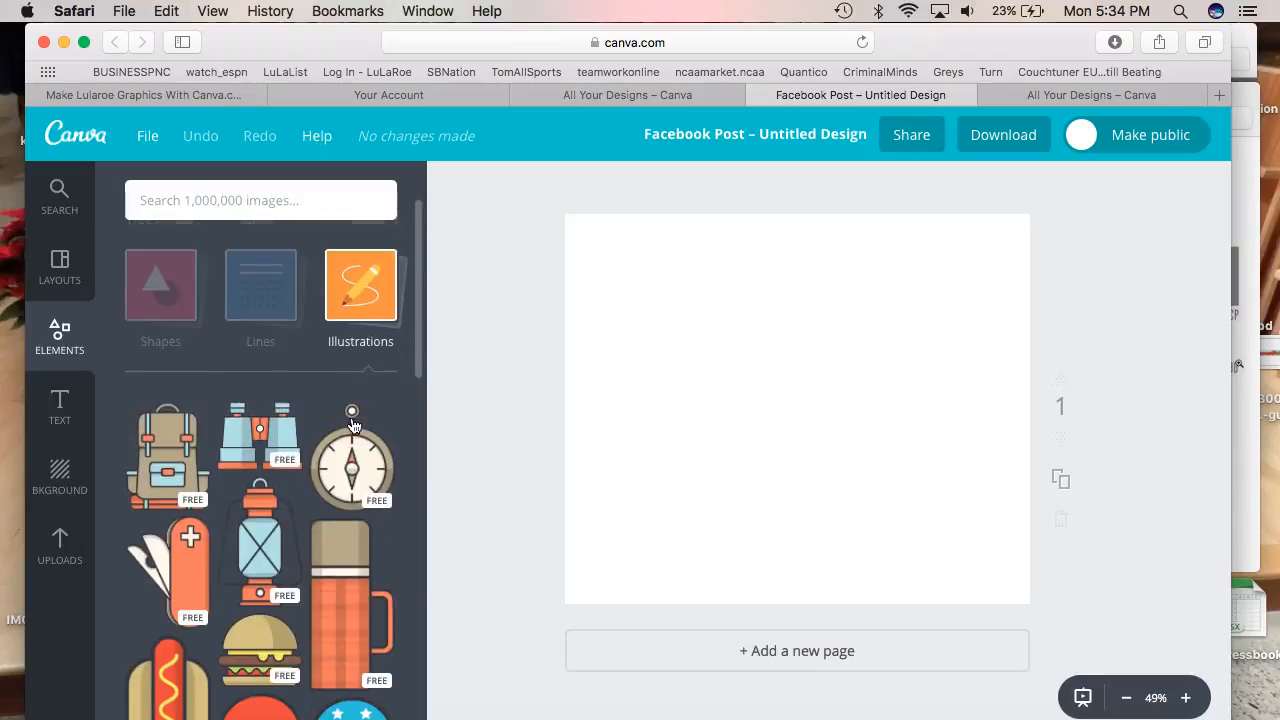
scroll(353, 426, "up", 5)
left_click(351, 421)
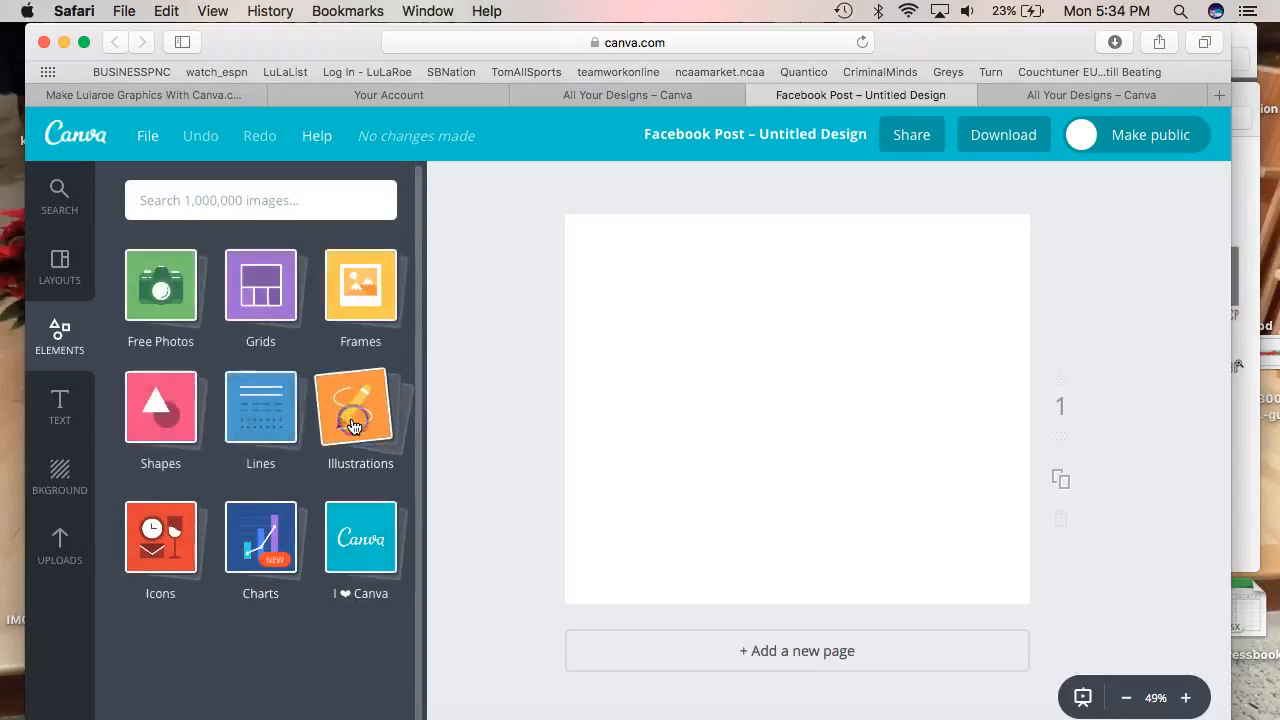
Reopen the full Shapes collection and add the dotted circular frame to the post
left_click(190, 428)
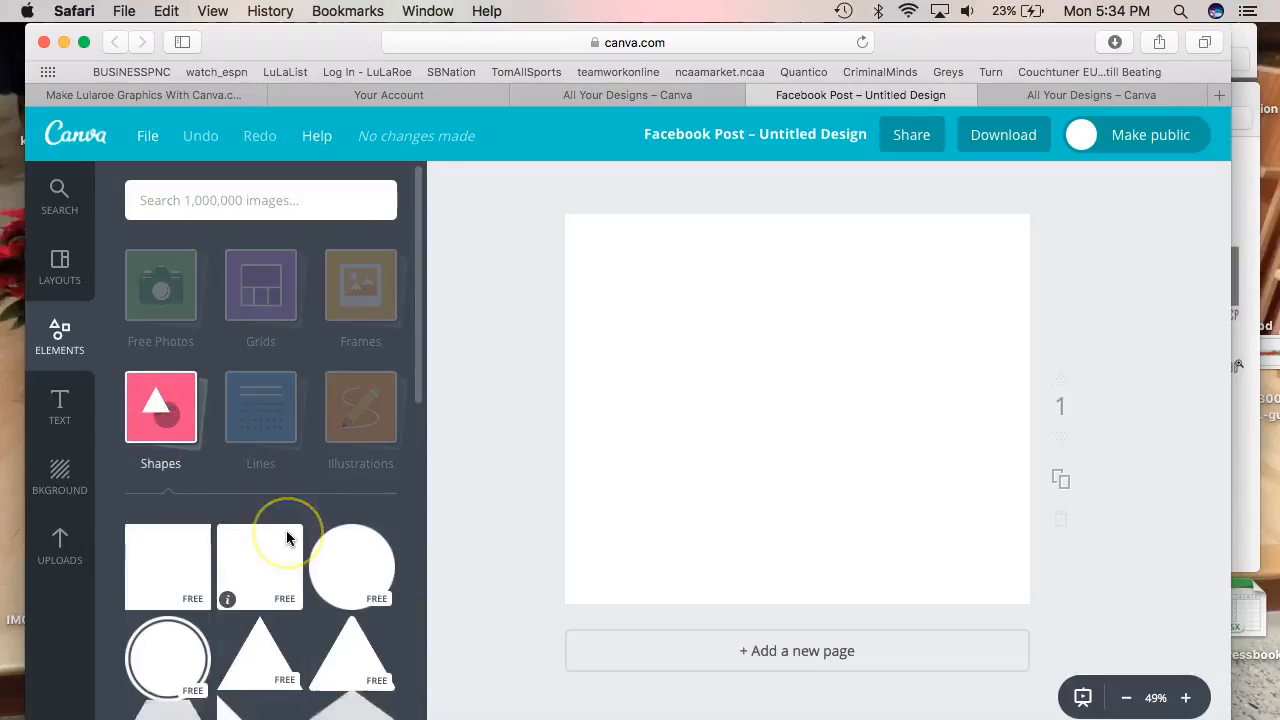
scroll(286, 538, "down", 10)
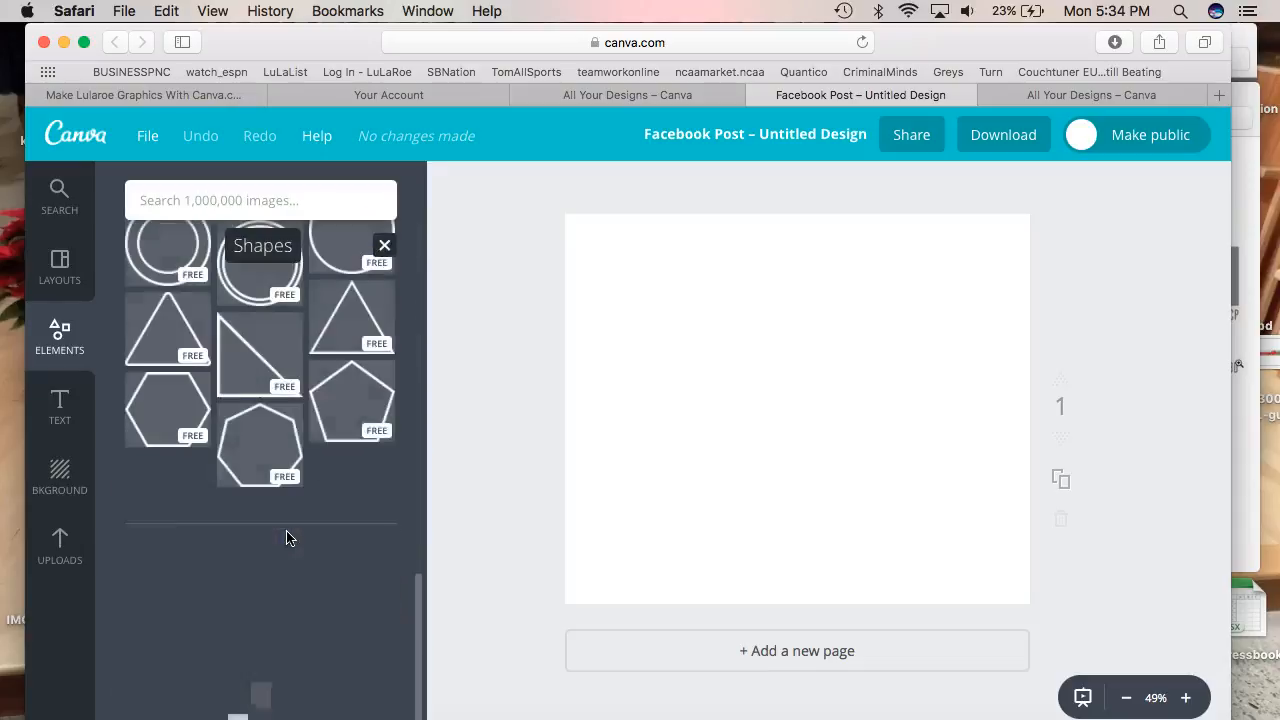
scroll(286, 538, "down", 10)
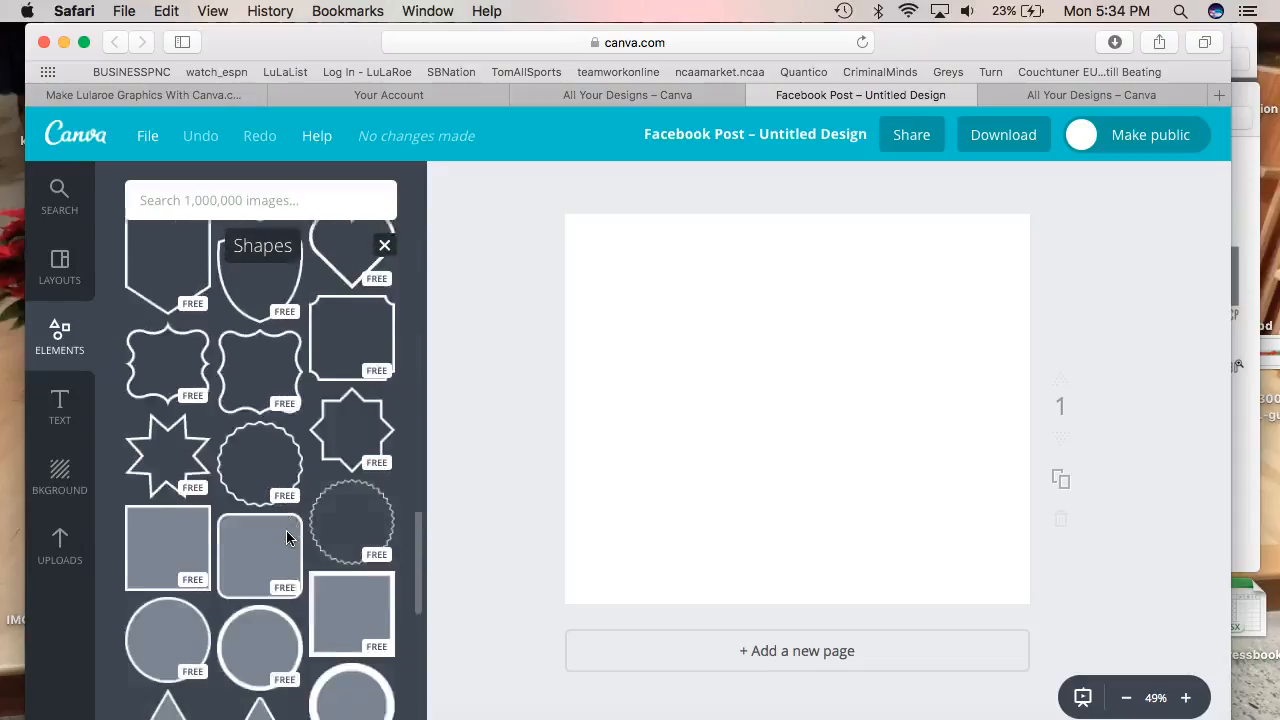
scroll(286, 537, "down", 4)
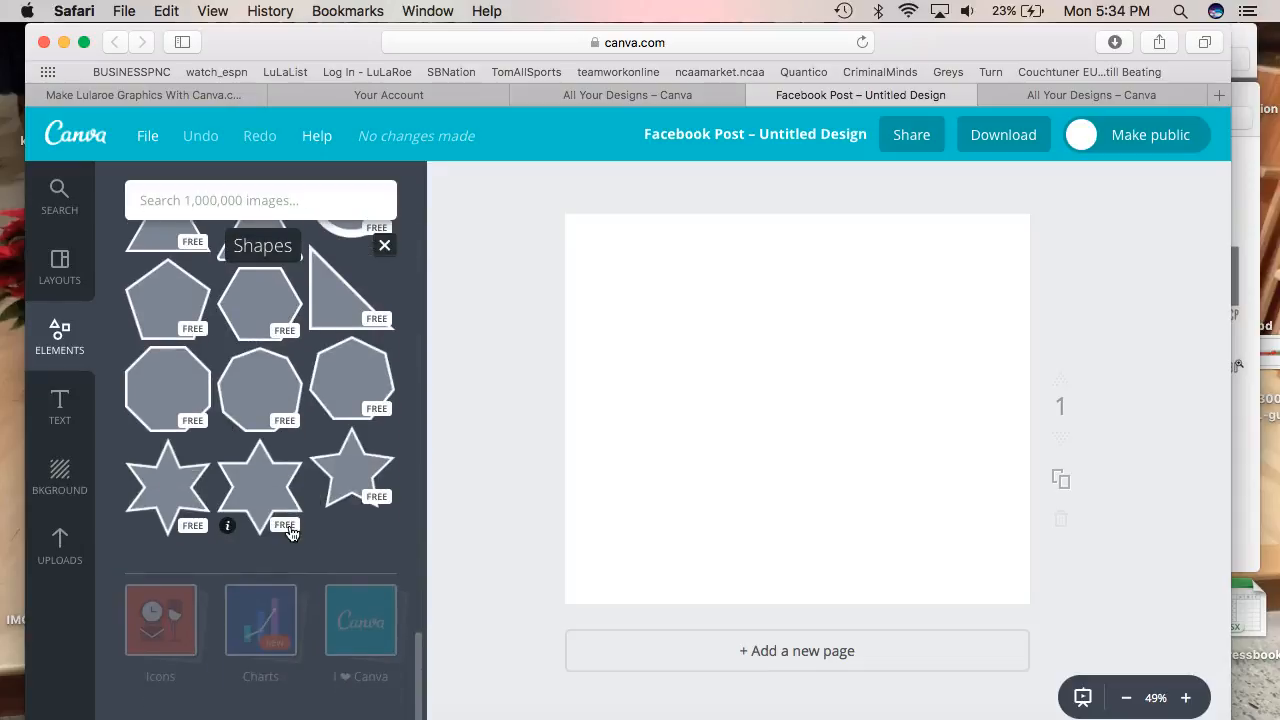
scroll(289, 533, "up", 5)
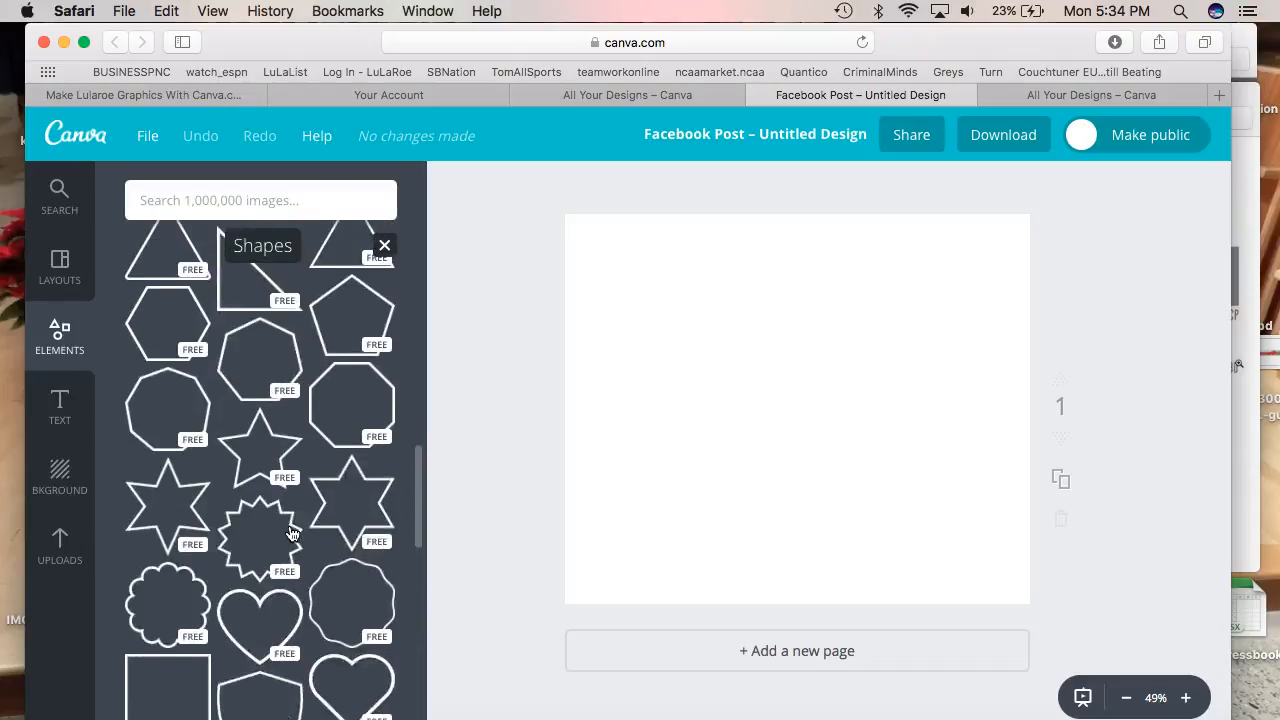
scroll(289, 533, "up", 10)
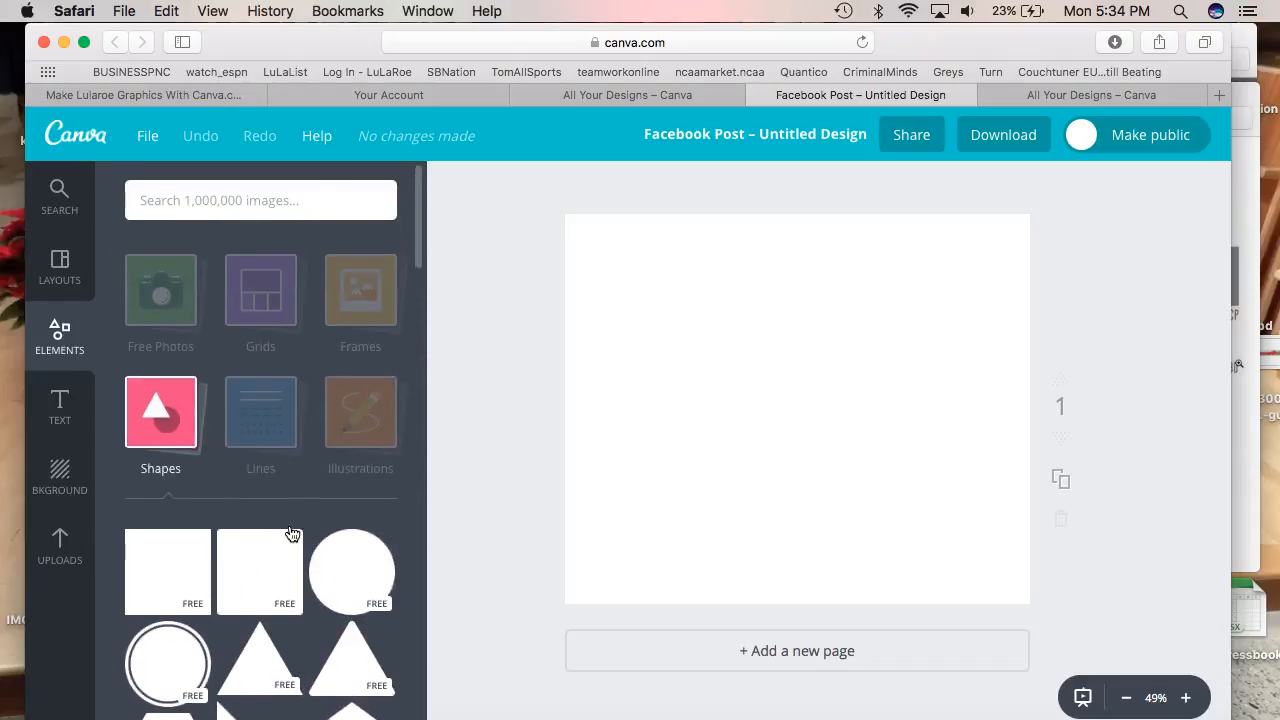
left_click(157, 422)
left_click(157, 423)
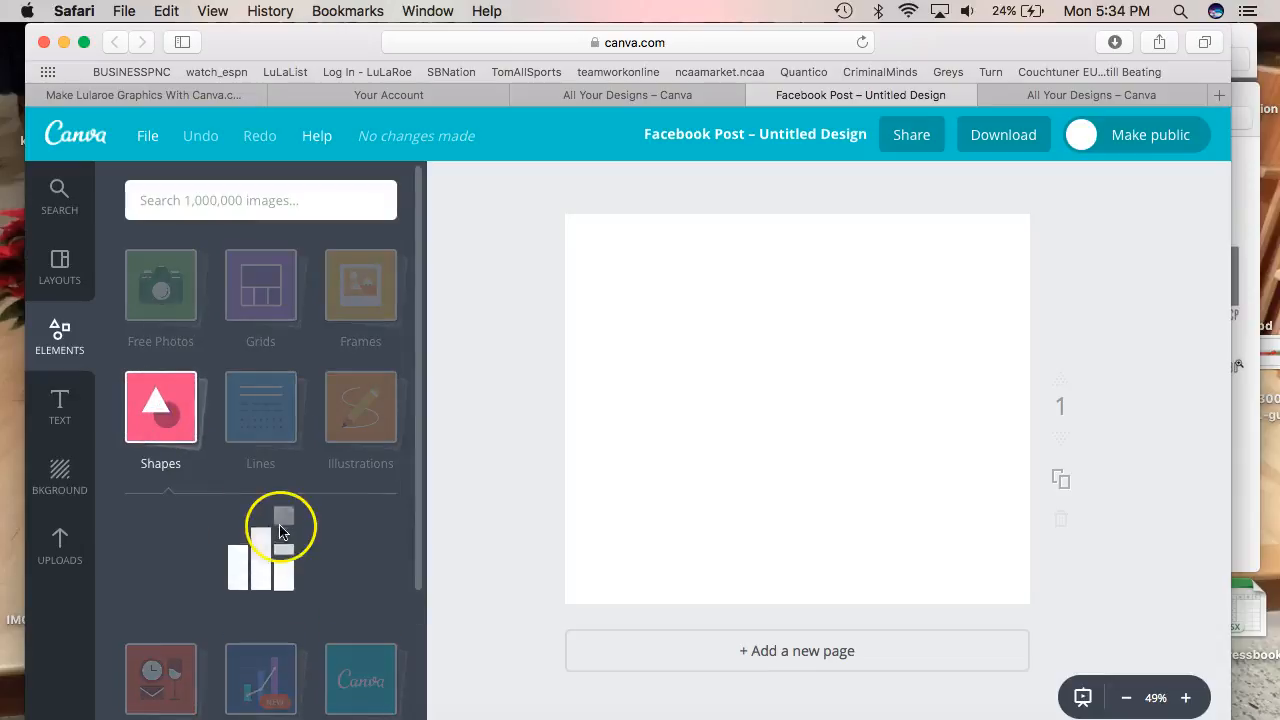
scroll(280, 532, "down", 5)
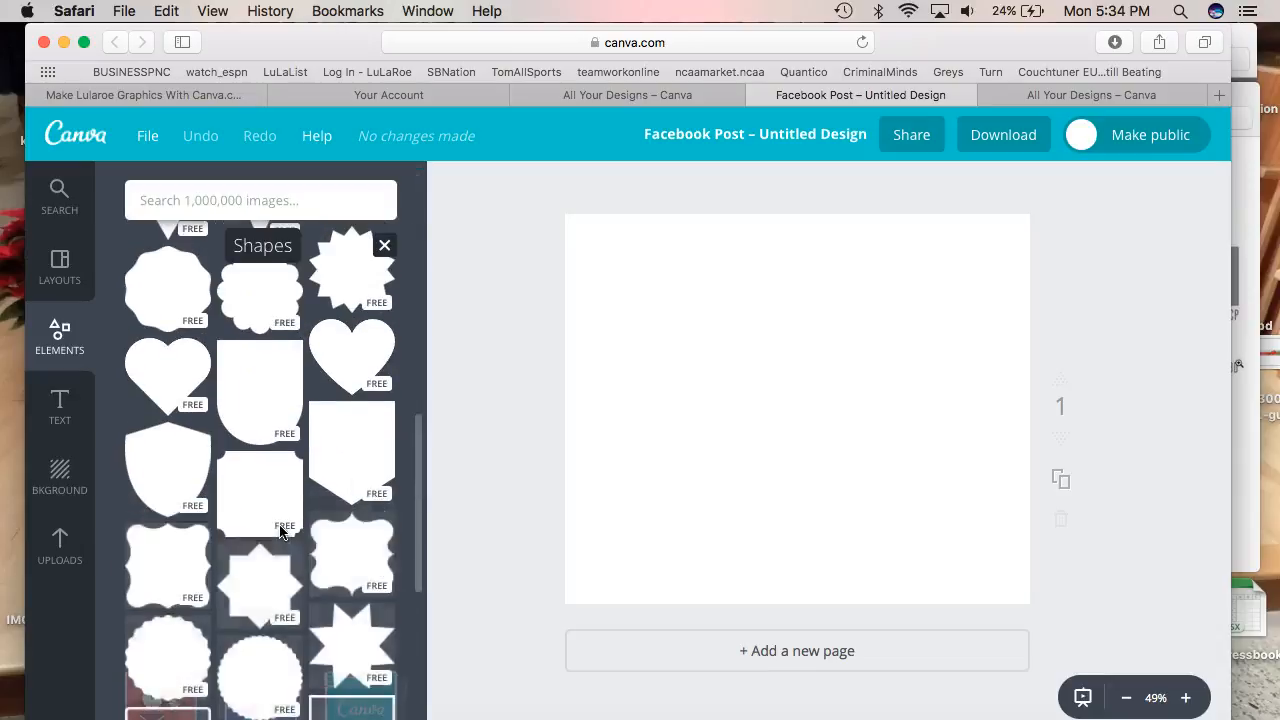
scroll(280, 532, "down", 10)
scroll(280, 532, "down", 5)
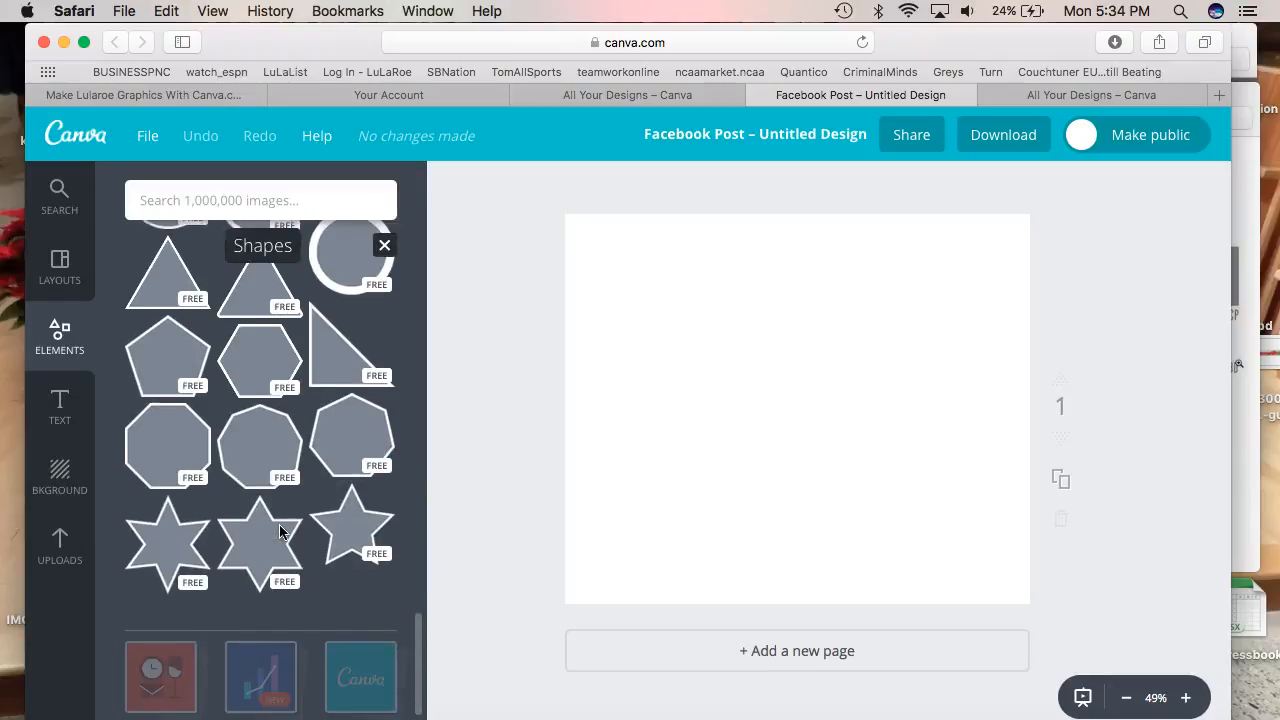
scroll(280, 532, "down", 10)
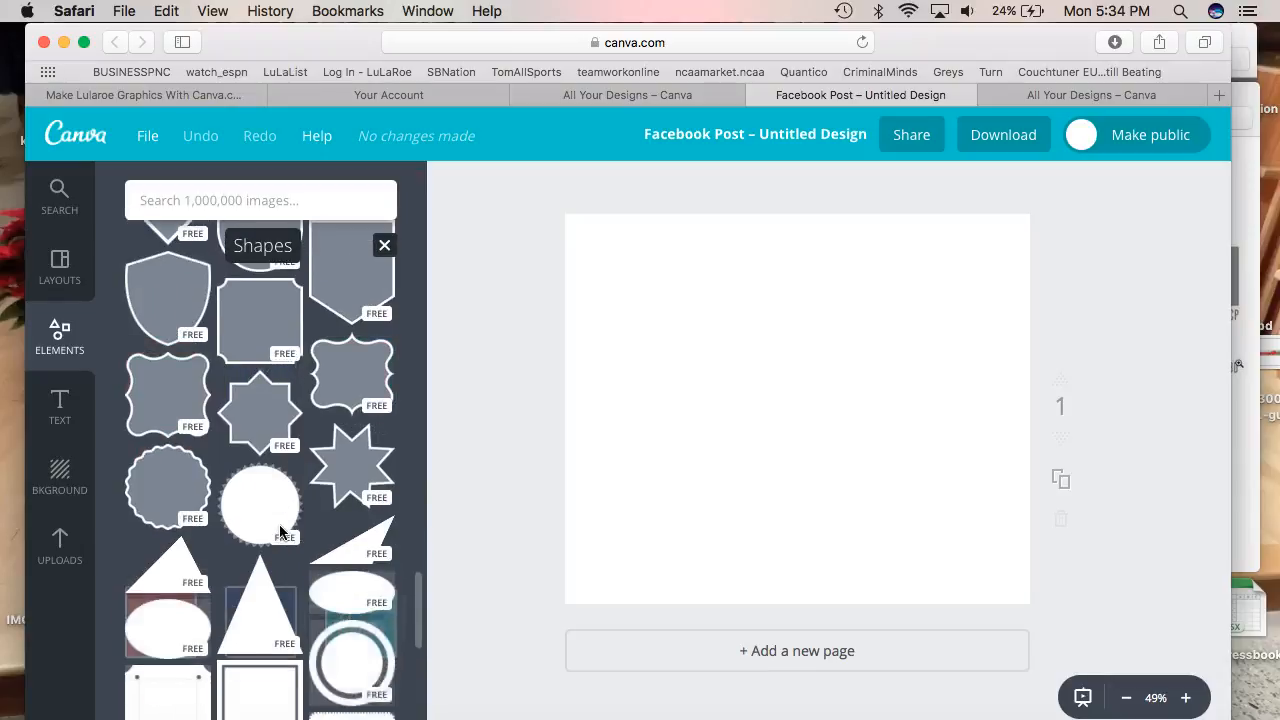
scroll(280, 532, "down", 10)
left_click(263, 588)
Fill the new dotted circle with the style guide's yellow, colour code FED141
left_click(851, 375)
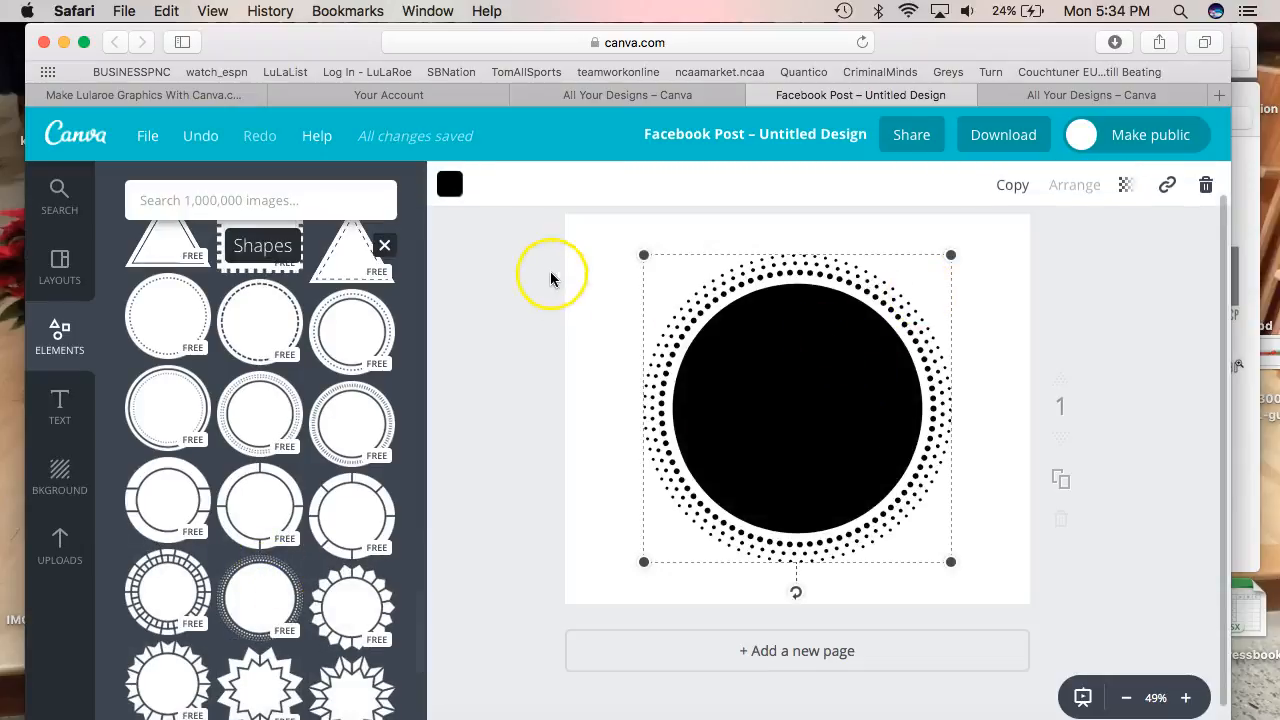
left_click(450, 188)
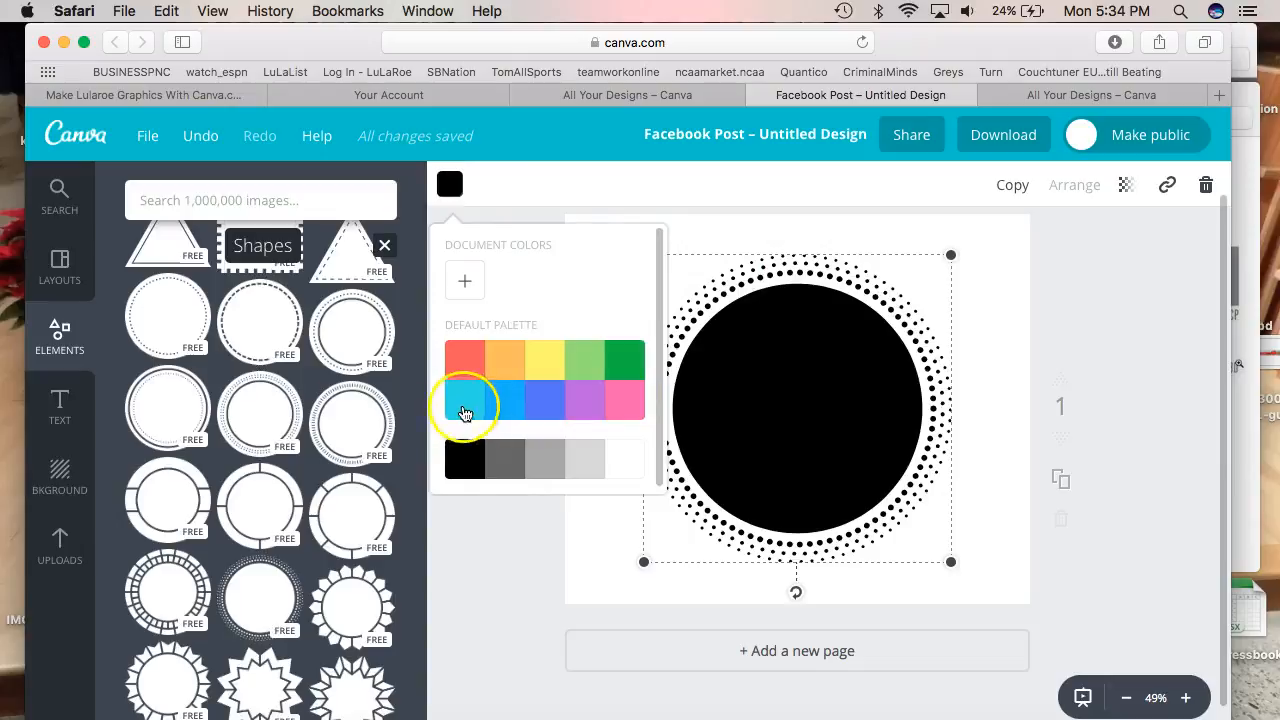
left_click(466, 288)
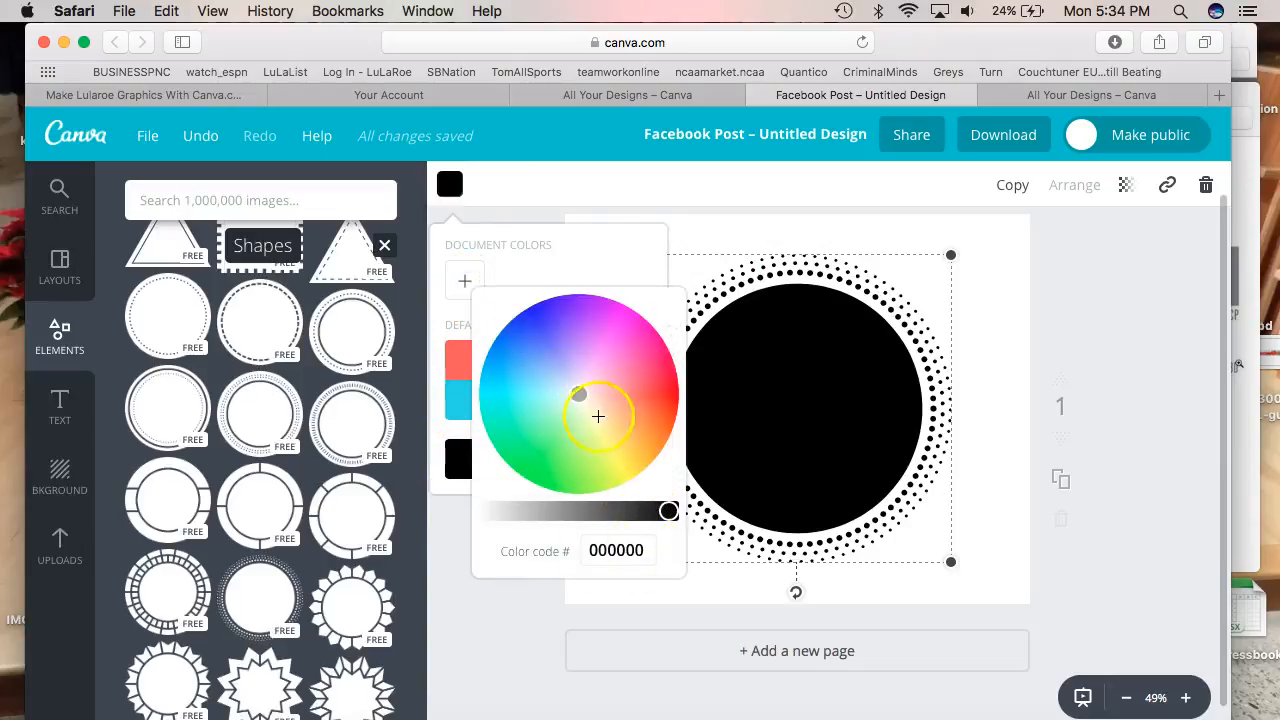
left_click_drag(589, 556, 628, 556)
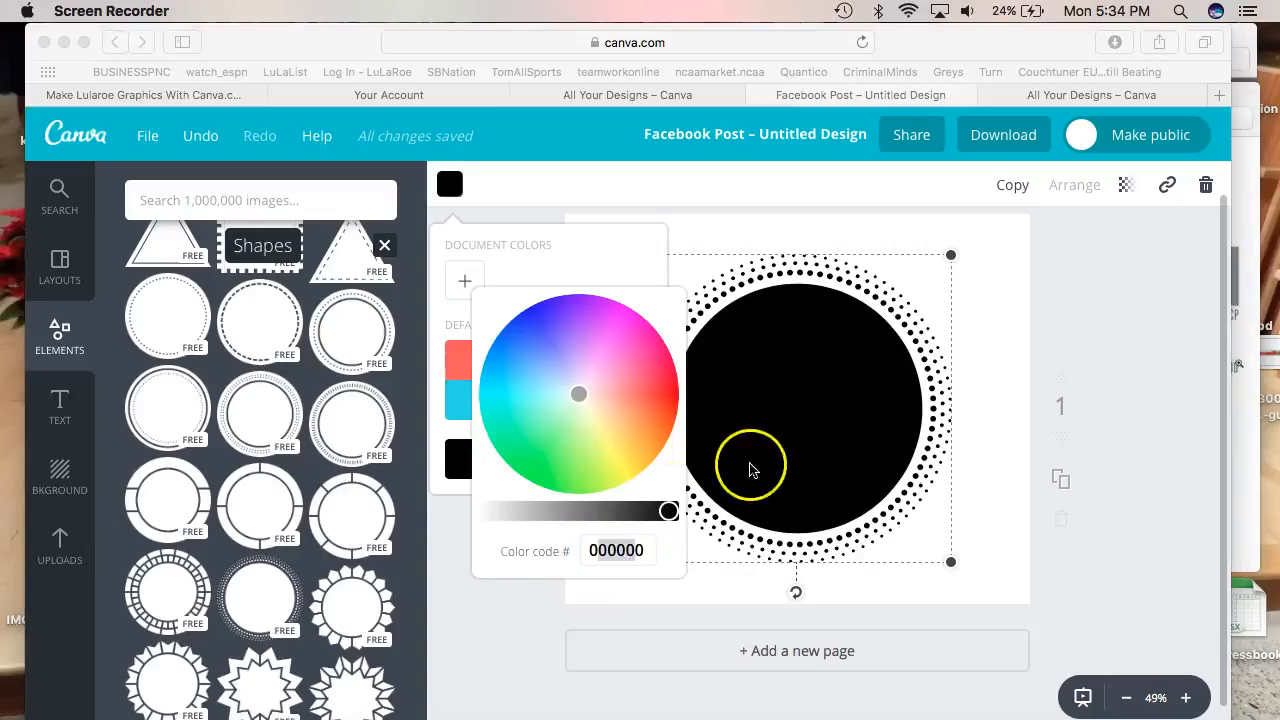
left_click(1238, 330)
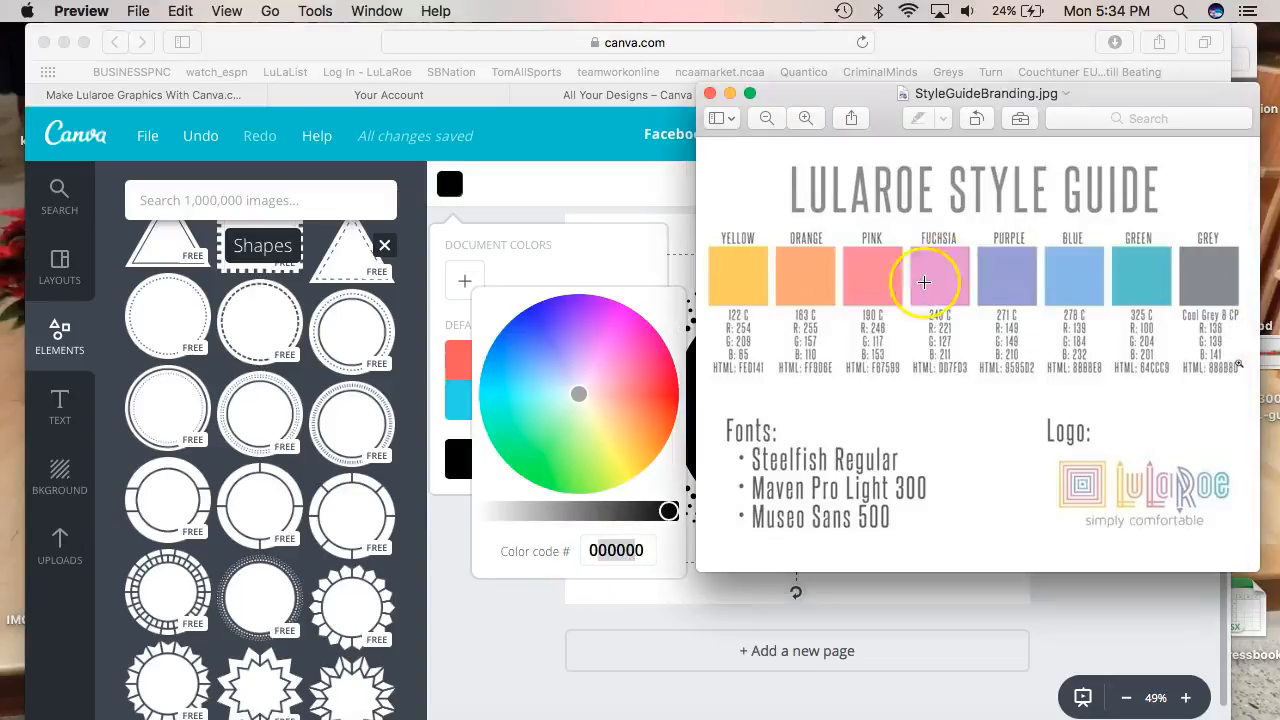
left_click_drag(706, 361, 774, 377)
left_click(781, 398)
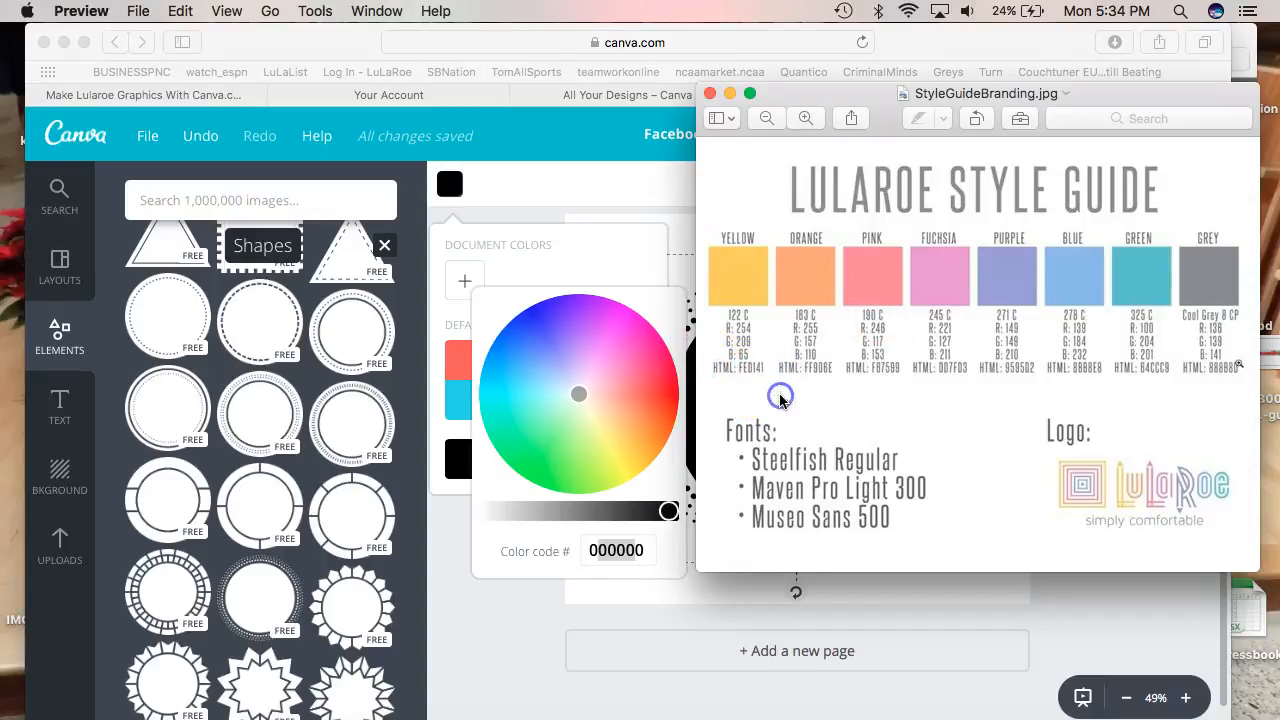
left_click(643, 547)
left_click_drag(643, 547, 572, 545)
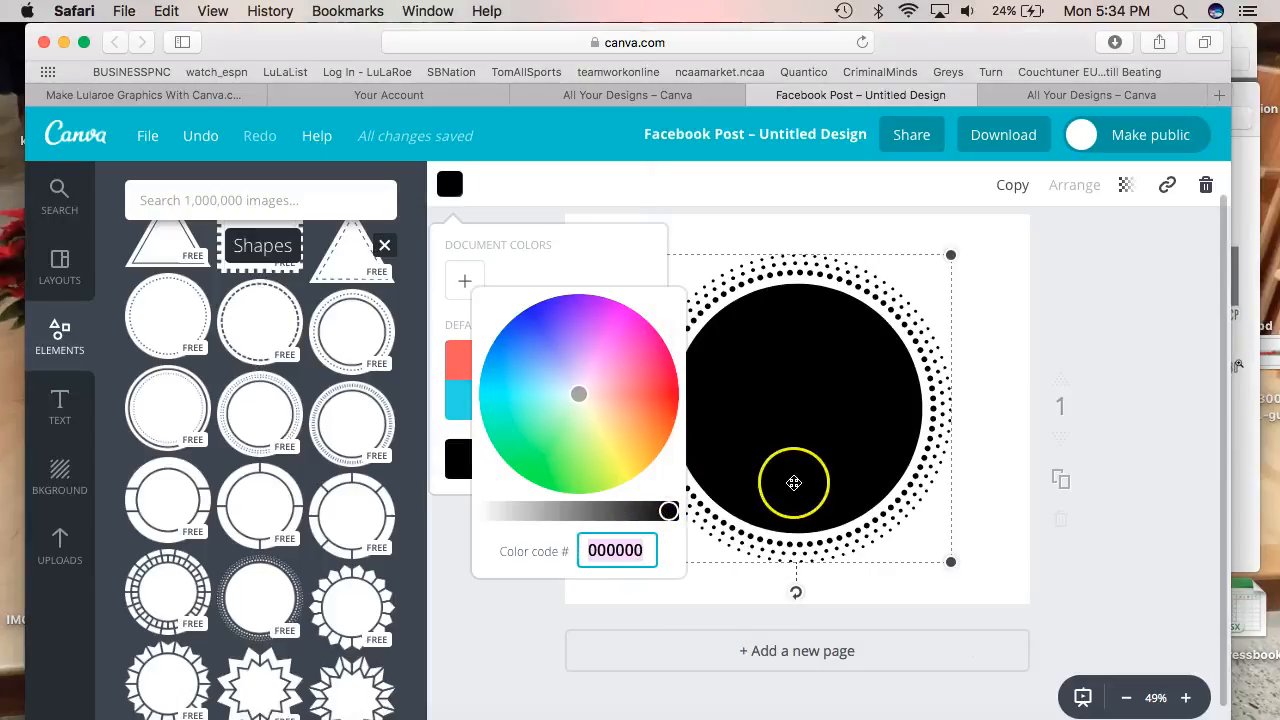
key("super+Tab")
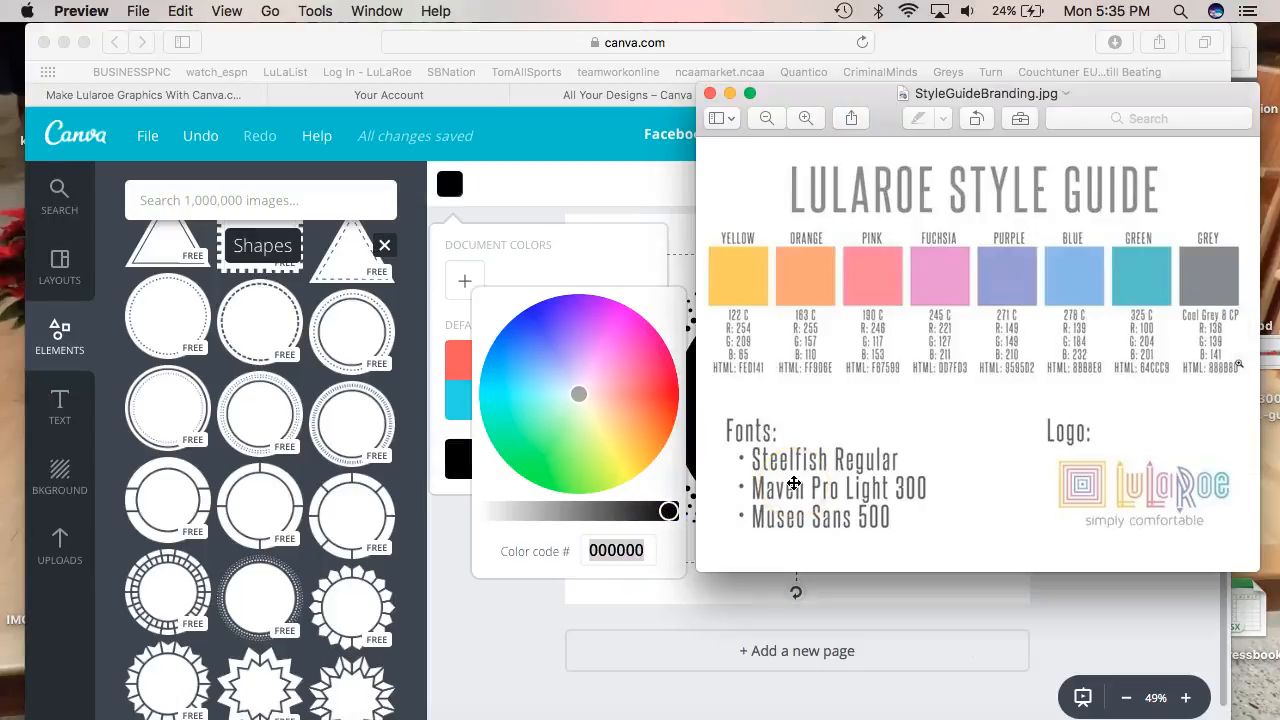
key("super+Tab")
type("Fe")
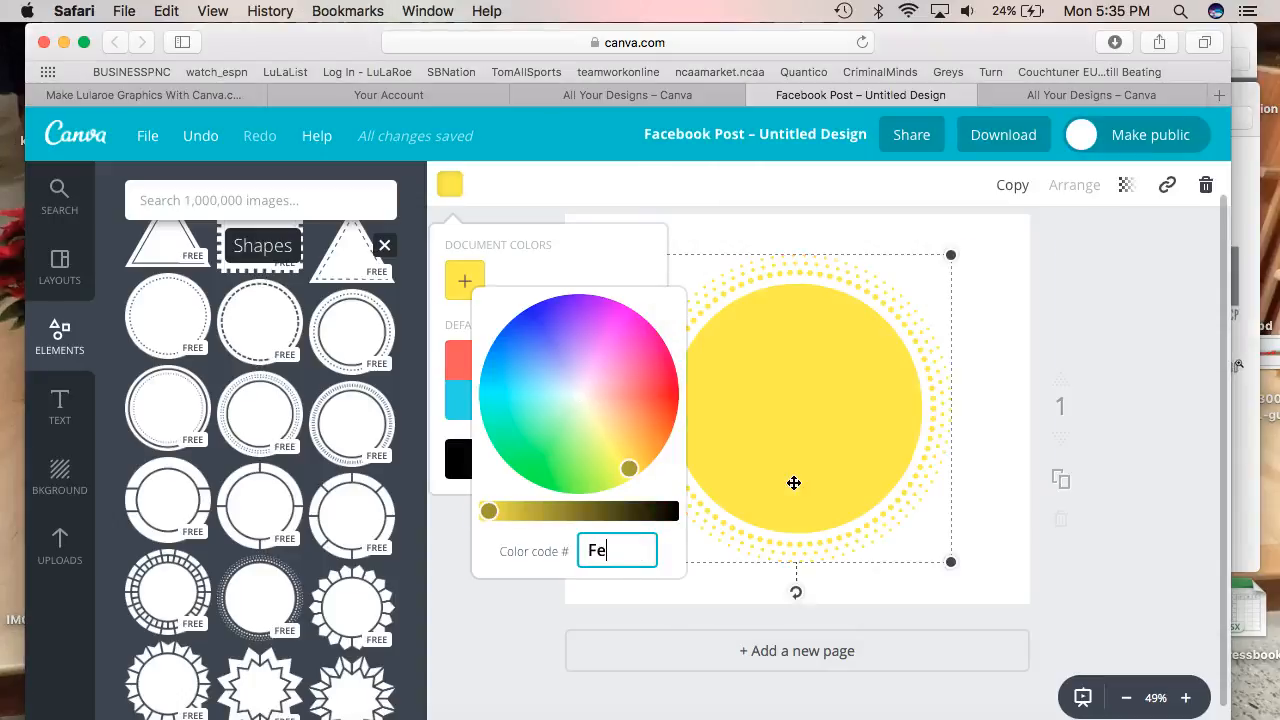
type("d141")
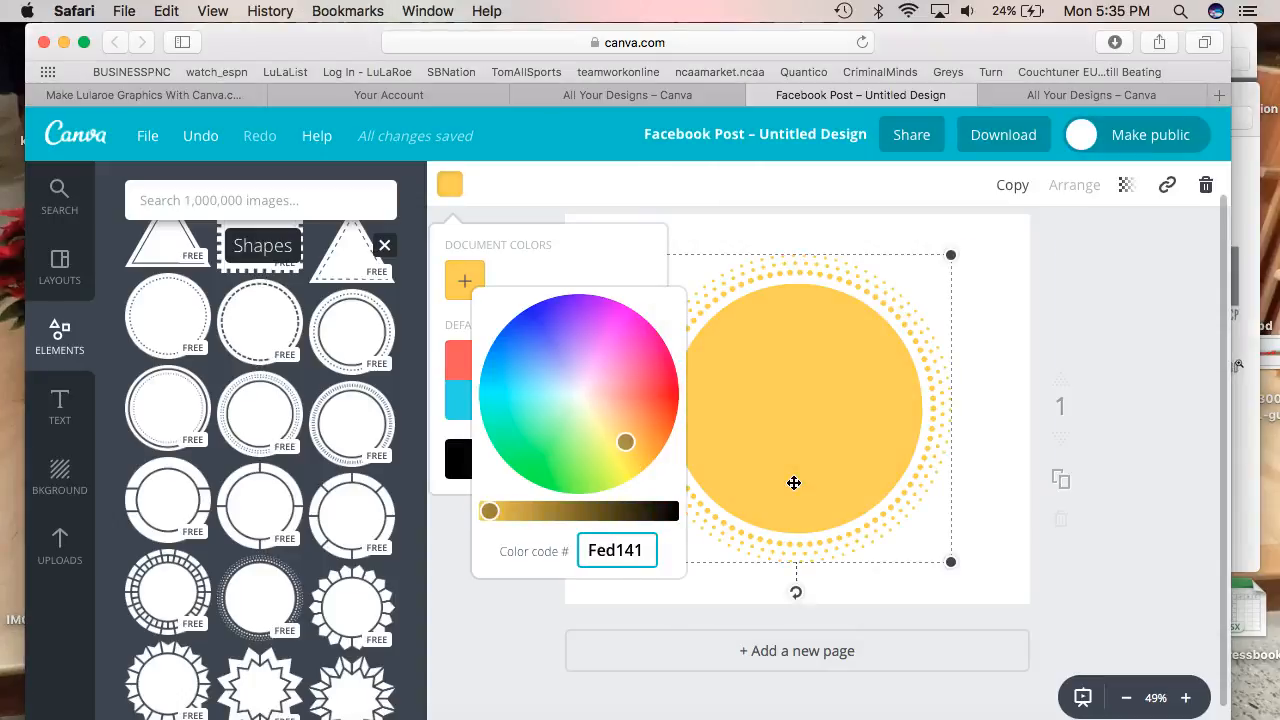
left_click(793, 483)
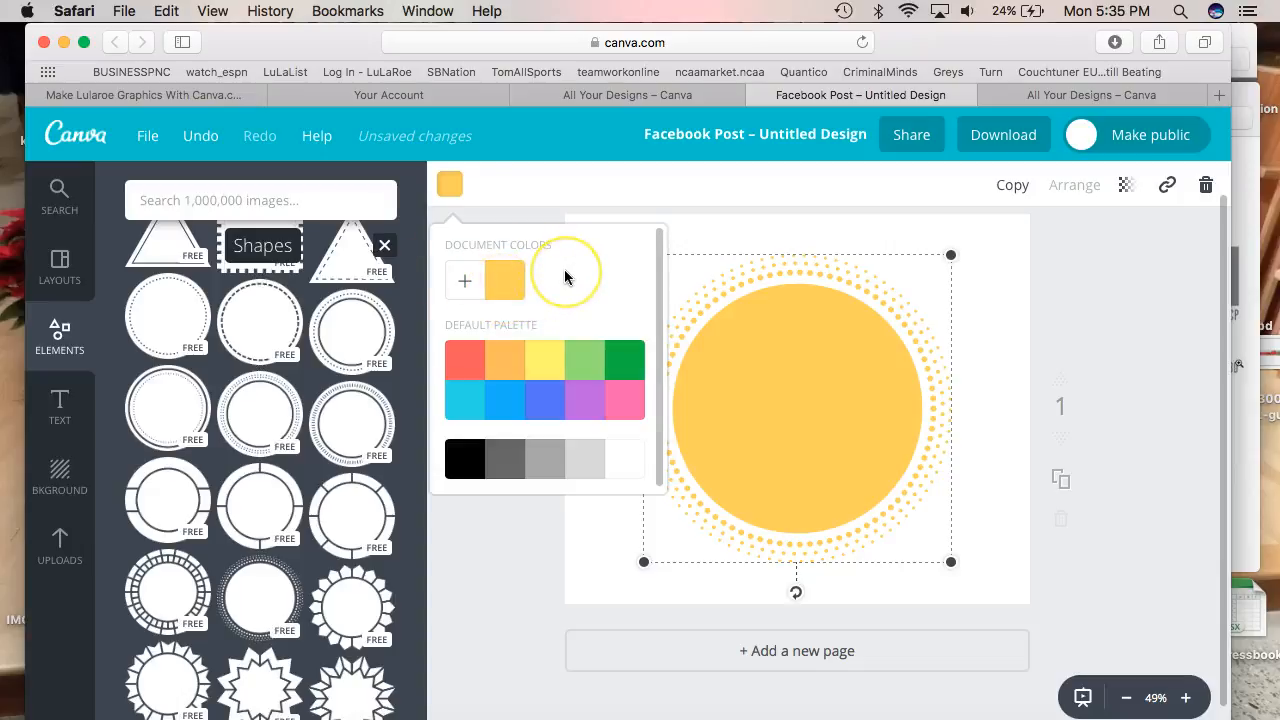
Shrink the yellow dotted circle and move it into the post's top-right corner
left_click(746, 367)
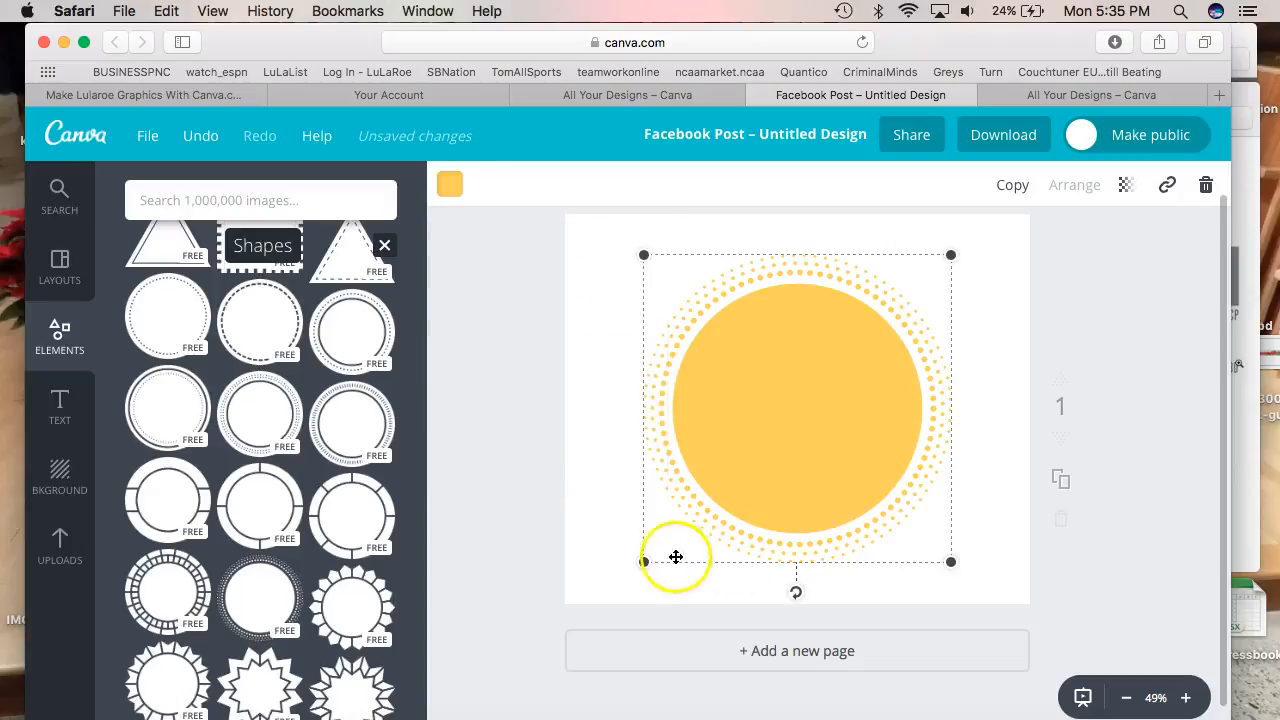
left_click_drag(650, 562, 771, 429)
left_click_drag(849, 356, 929, 318)
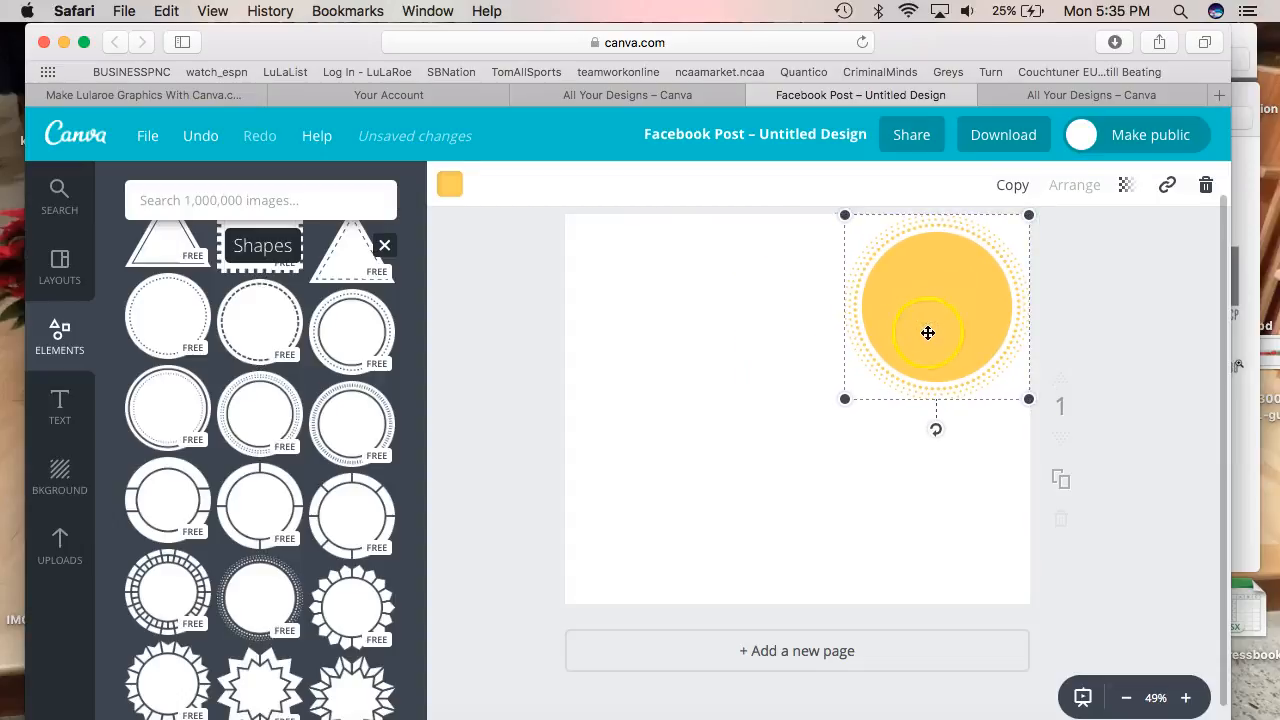
left_click(920, 320)
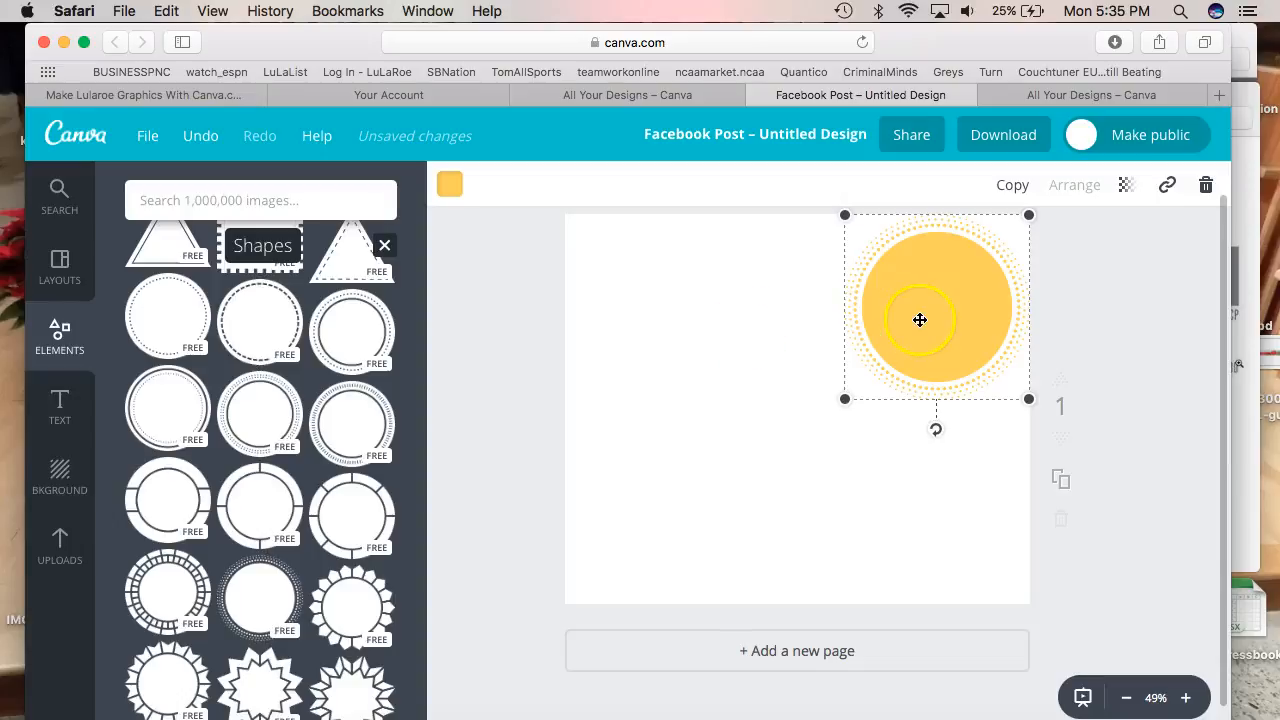
Duplicate the yellow circle, place the copy to its left, and colour it orange ff9d6e
left_click(1008, 186)
left_click_drag(971, 271, 822, 306)
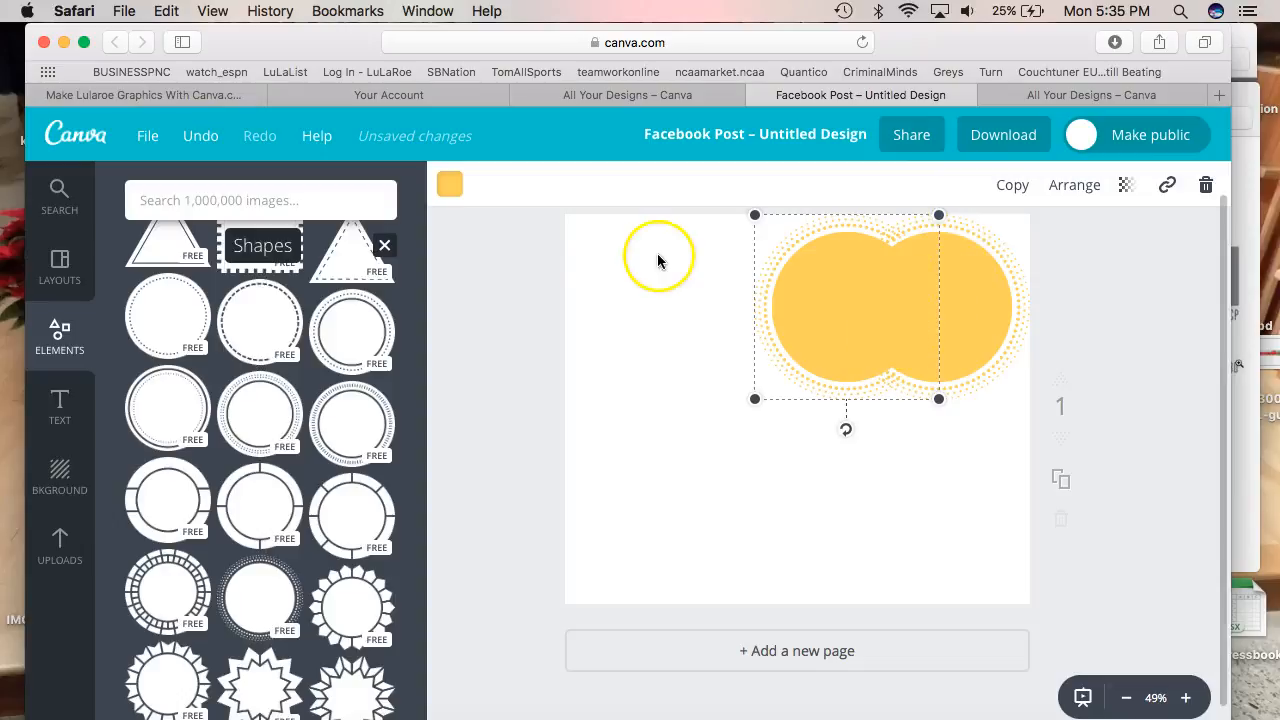
left_click(463, 188)
left_click(465, 279)
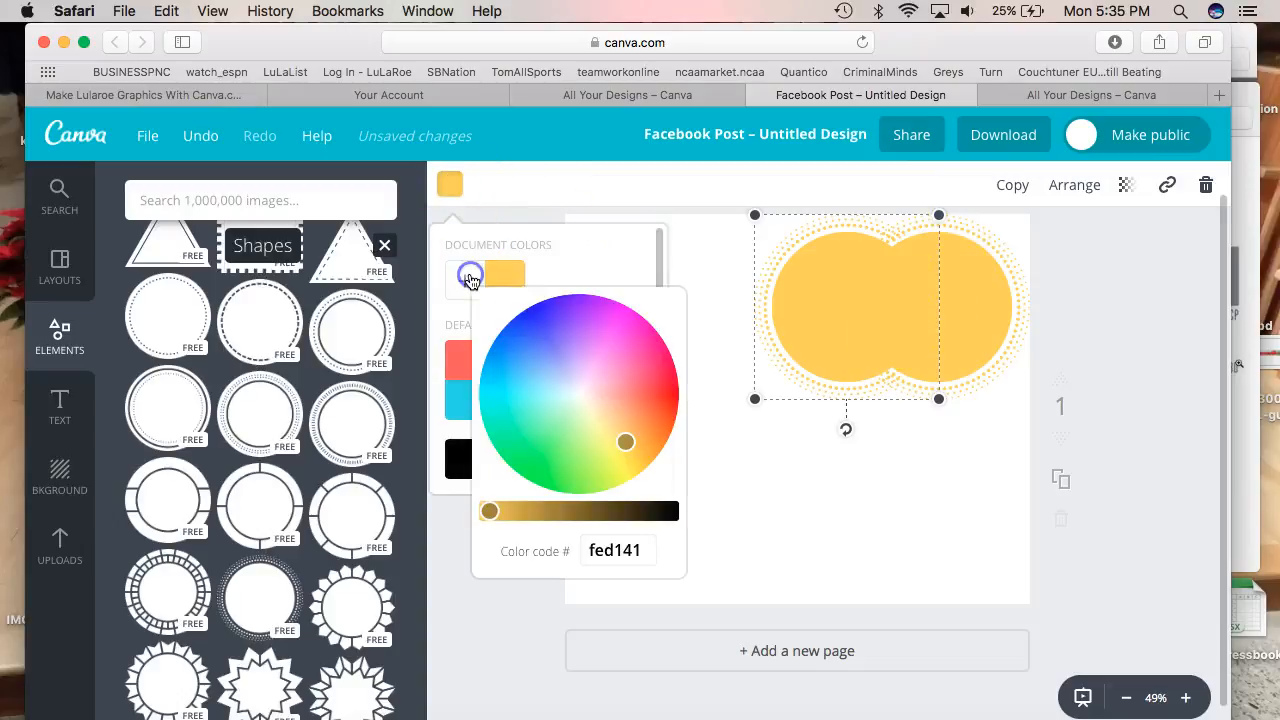
key("super+Tab")
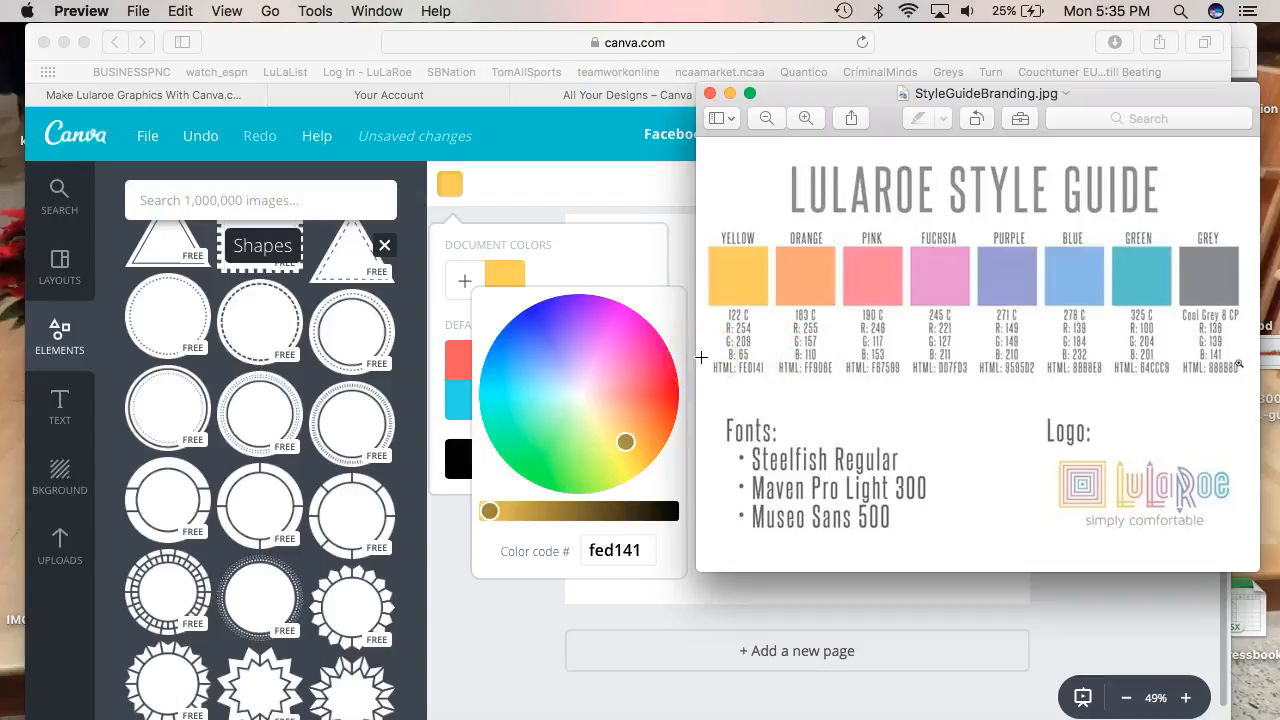
key("super+Tab")
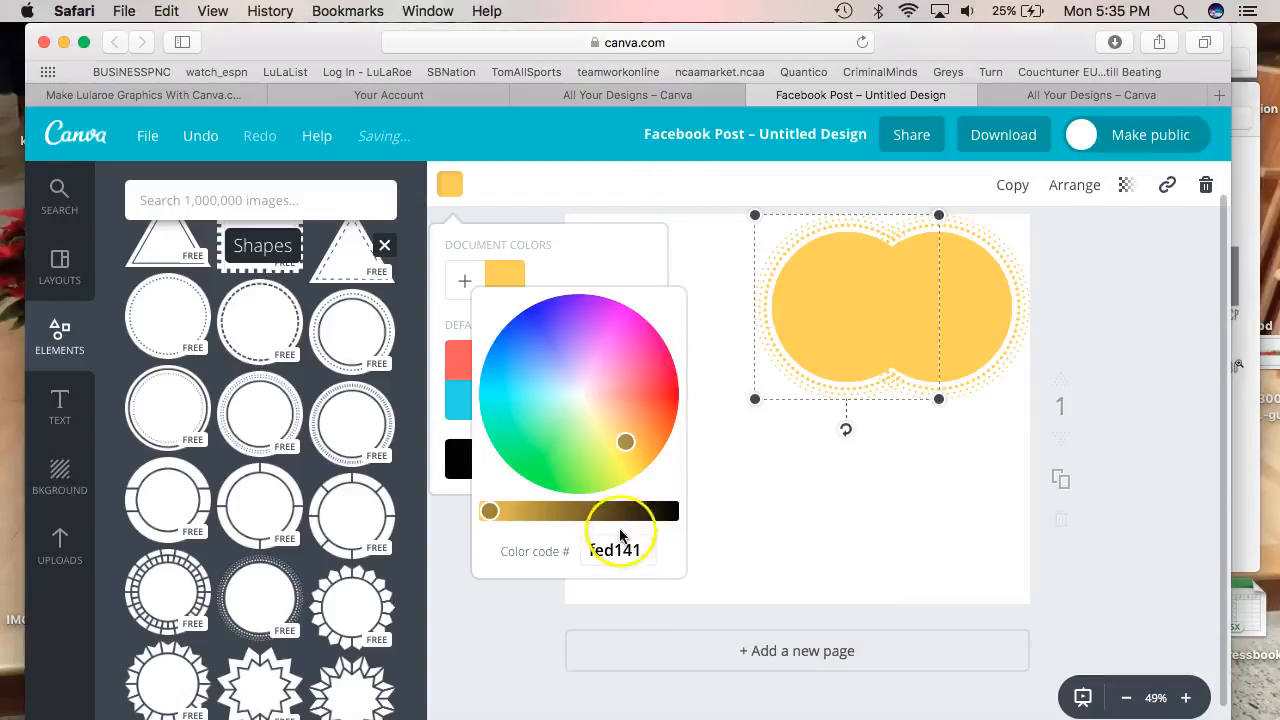
left_click(600, 551)
type("f")
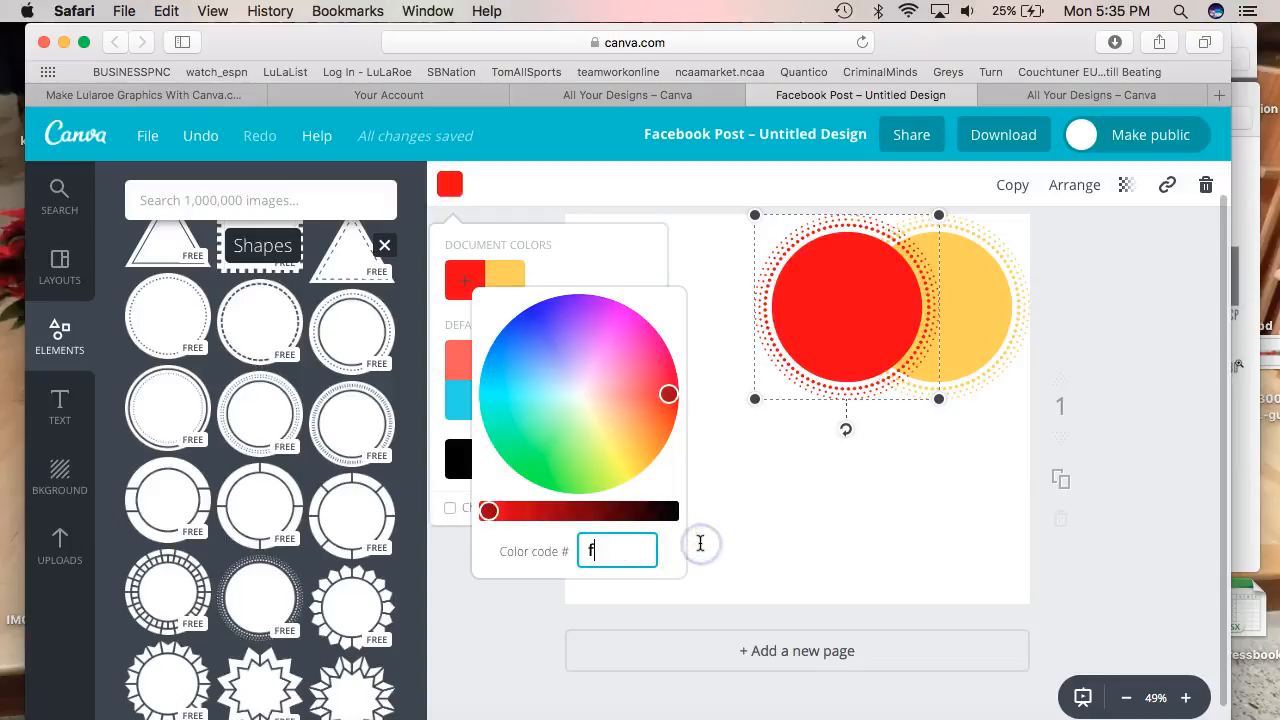
type("f9")
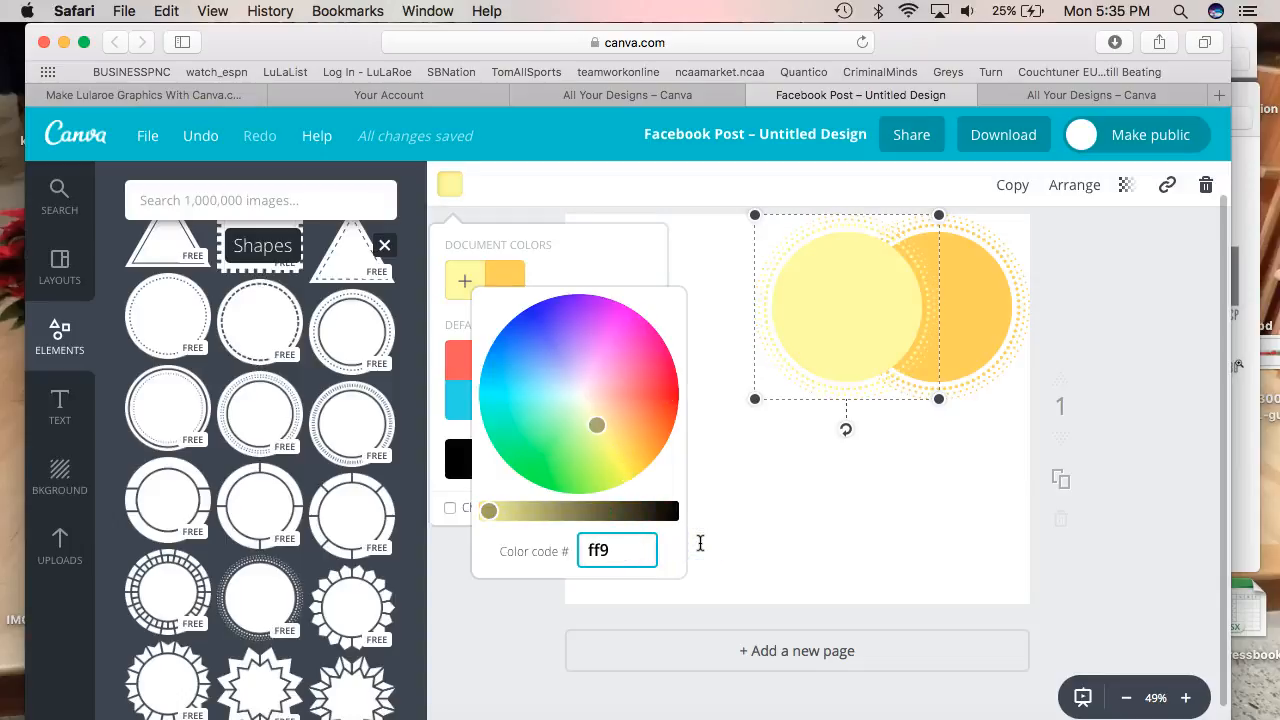
type("d6e")
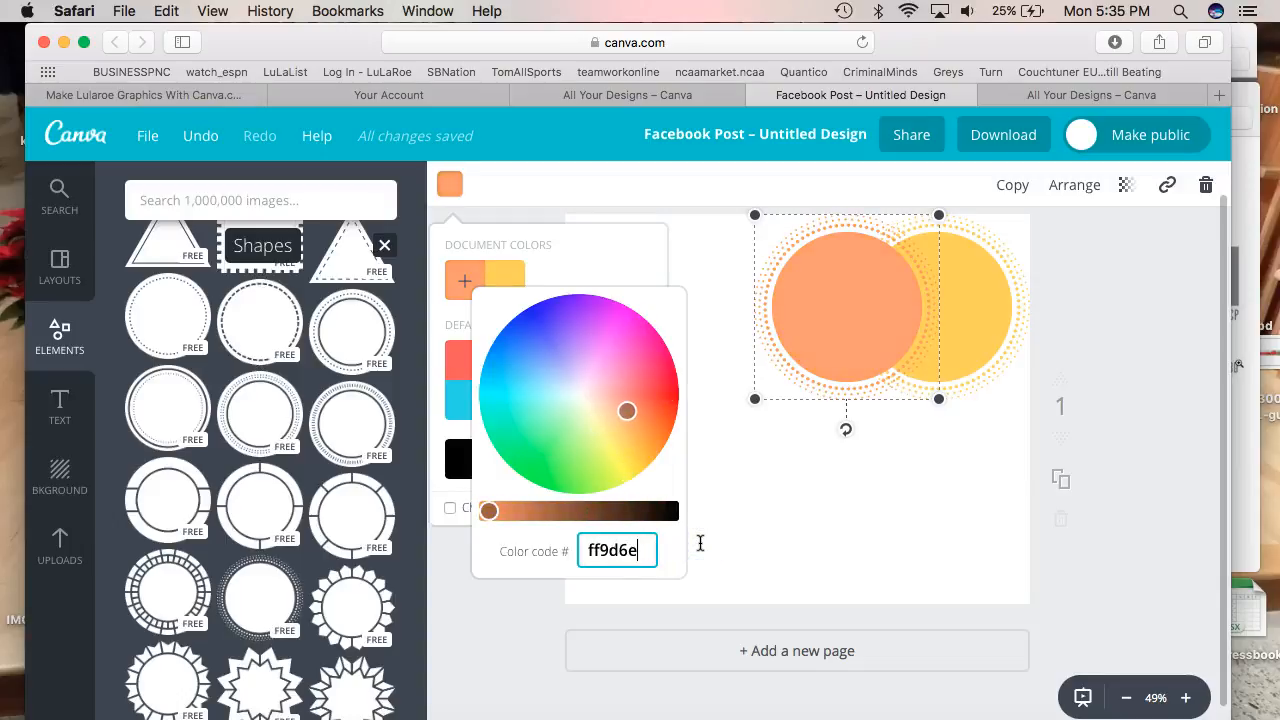
left_click(700, 543)
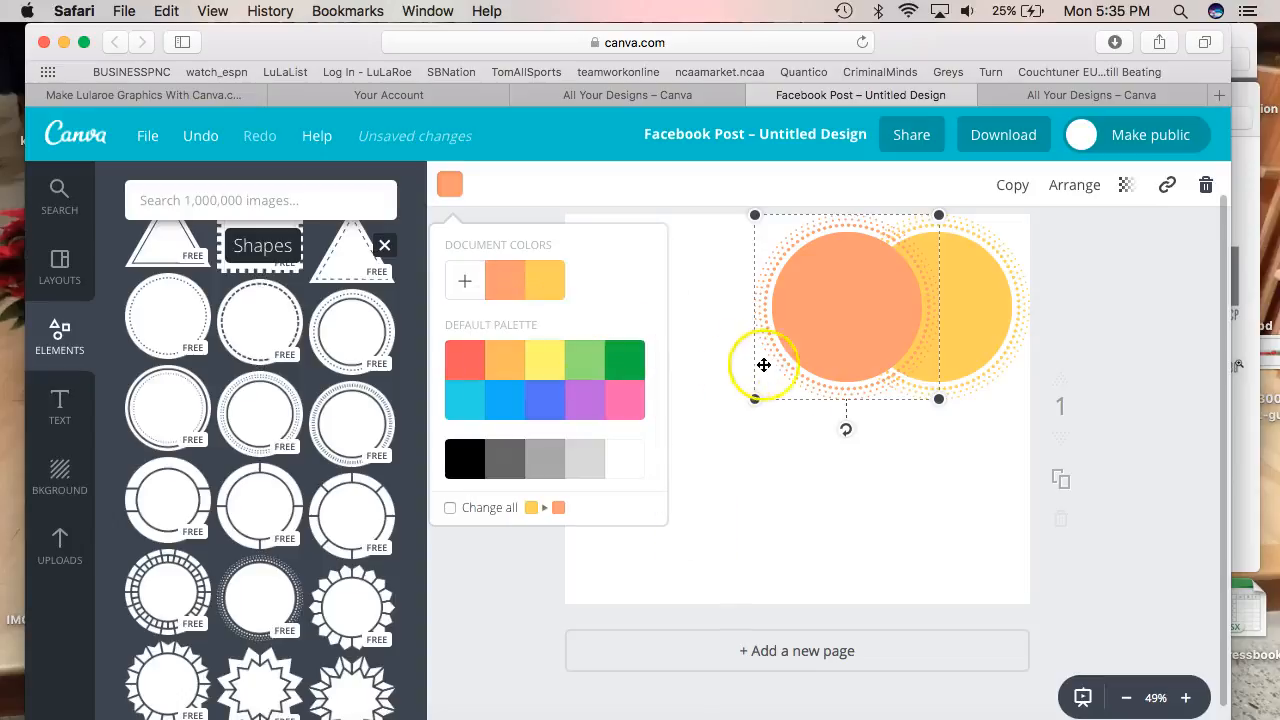
left_click(765, 470)
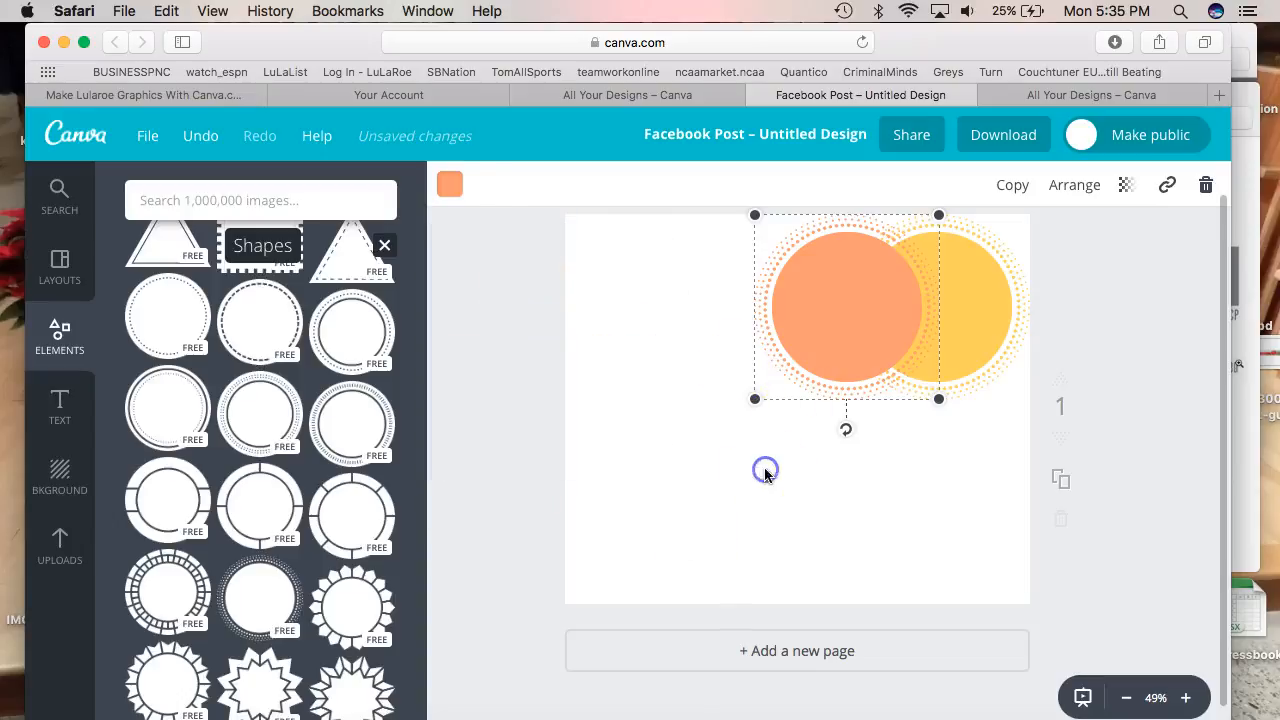
Duplicate the orange circle, move it further left, and colour it pink f67599
left_click(1015, 186)
left_click_drag(883, 369, 776, 351)
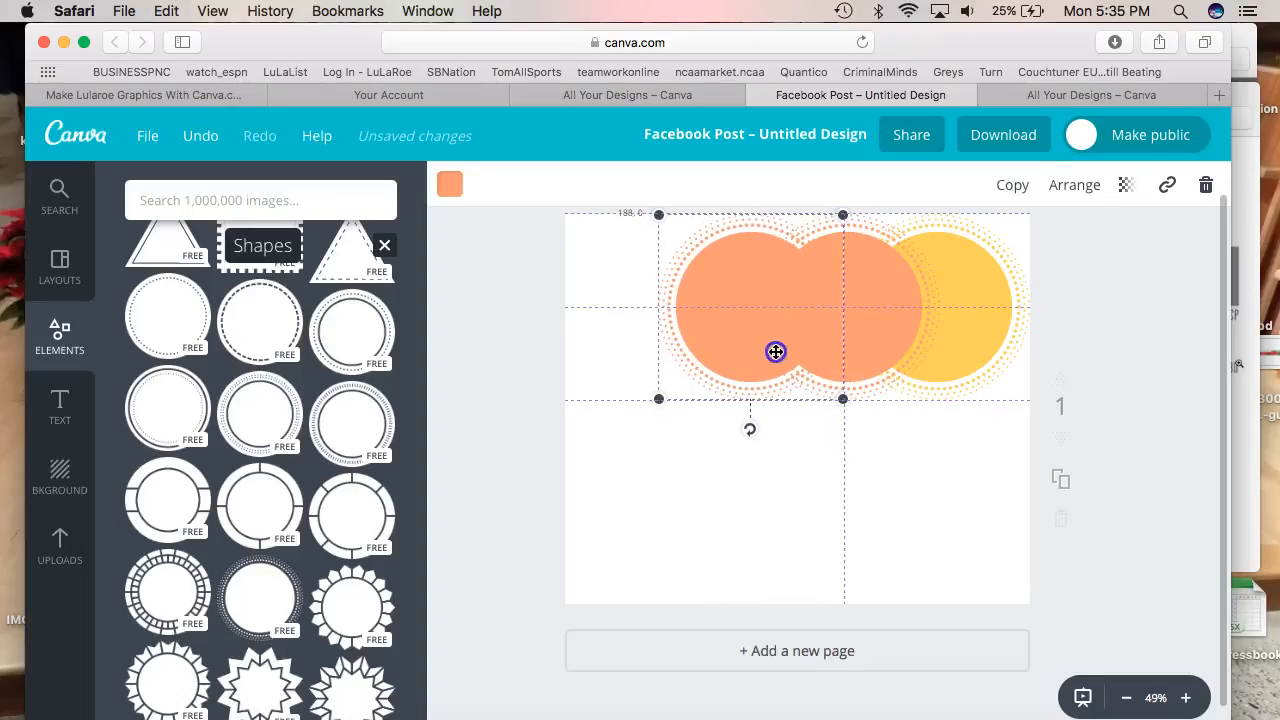
left_click(450, 186)
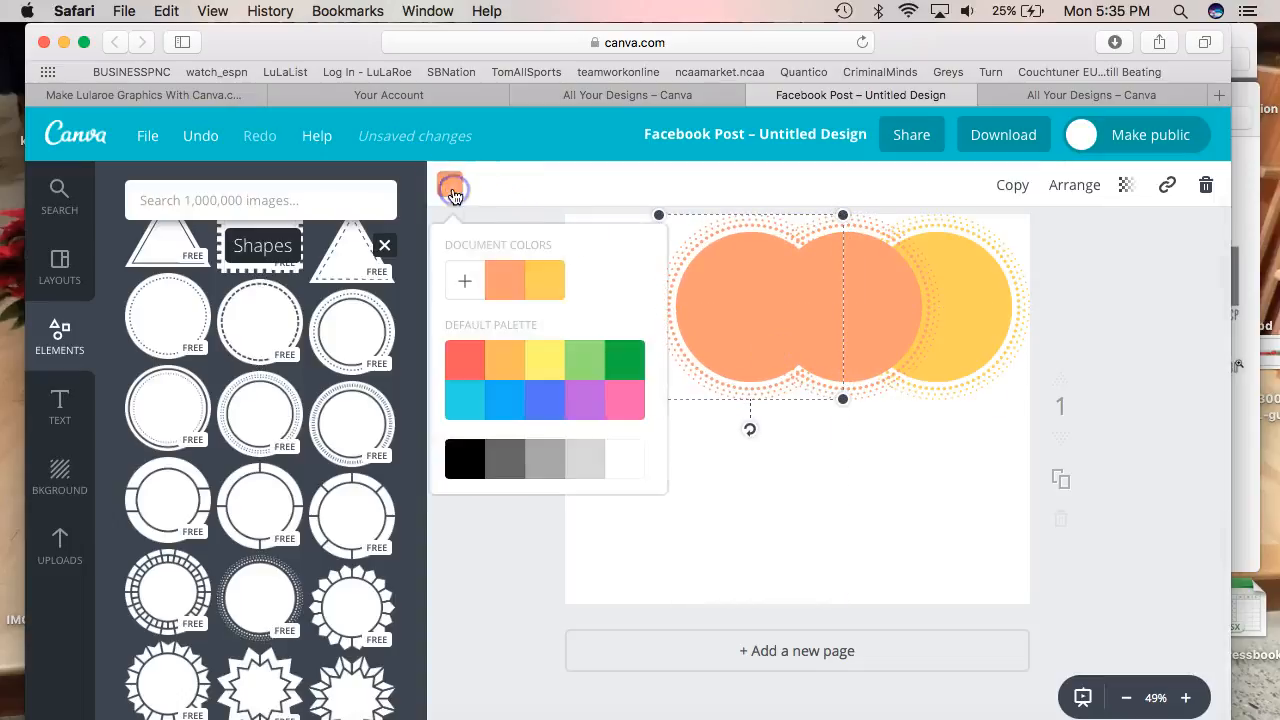
left_click(472, 282)
key("super+Tab")
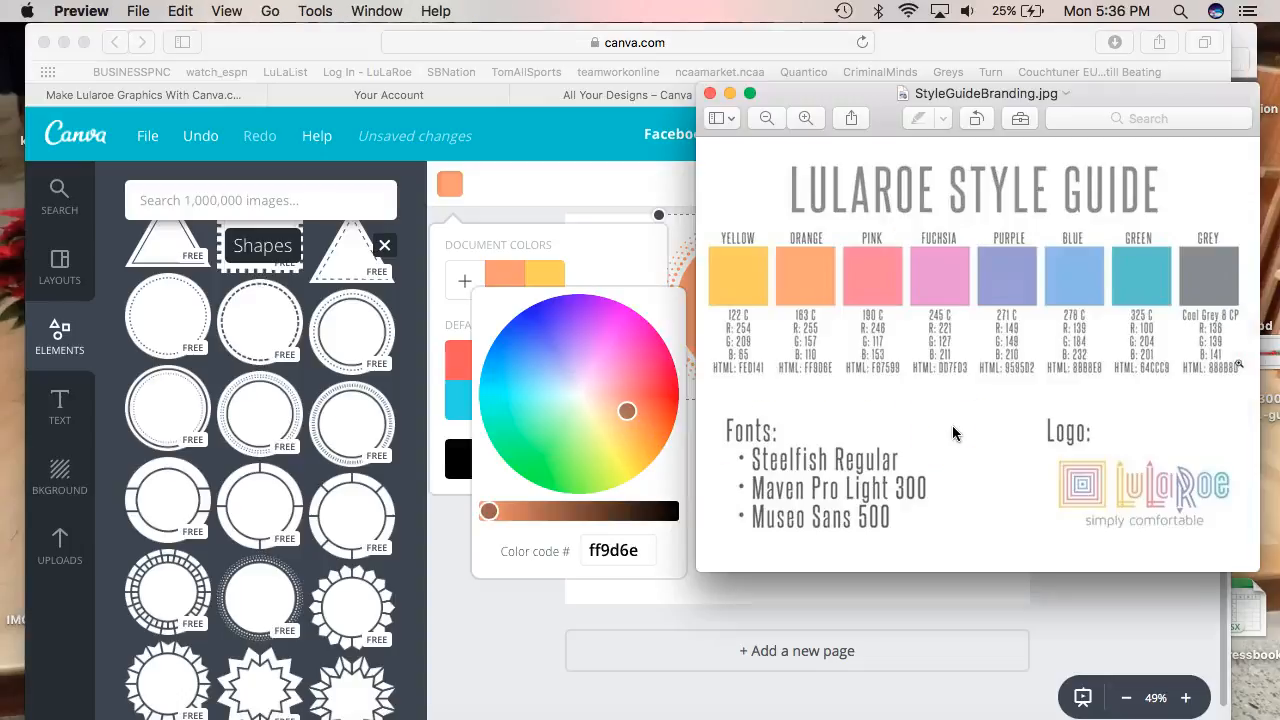
key("super+Tab")
left_click(590, 558)
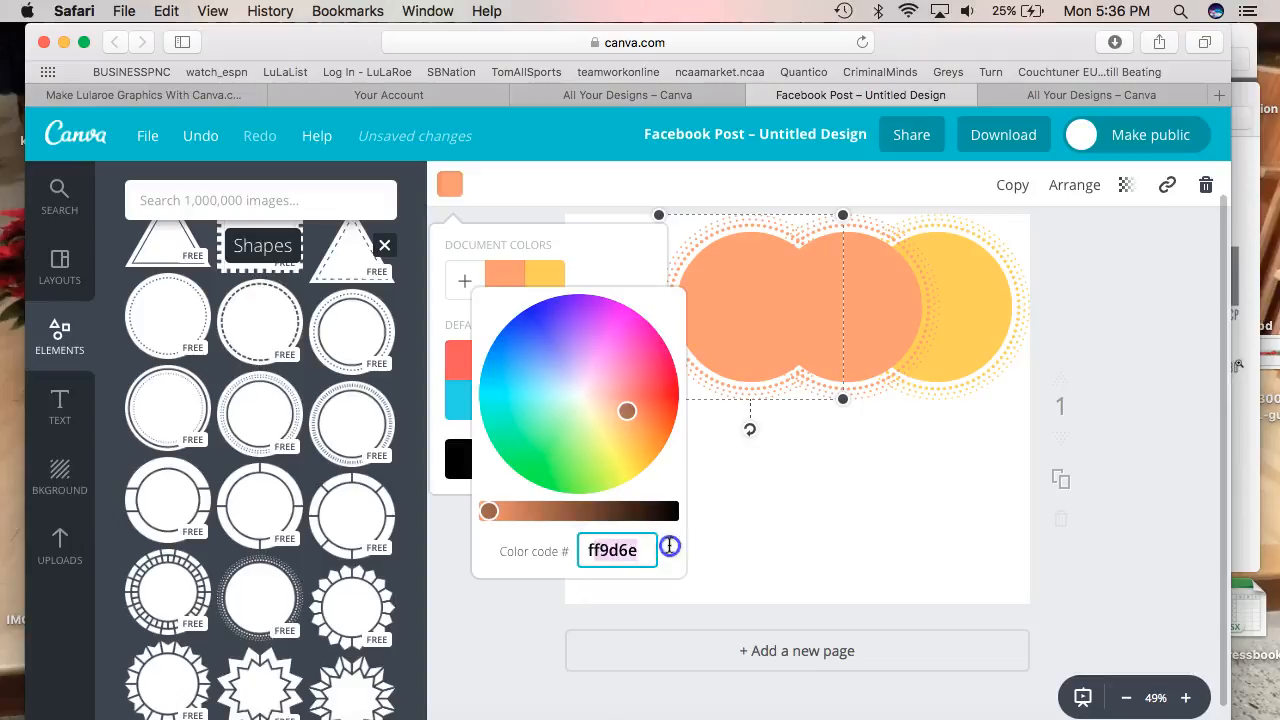
type("f675")
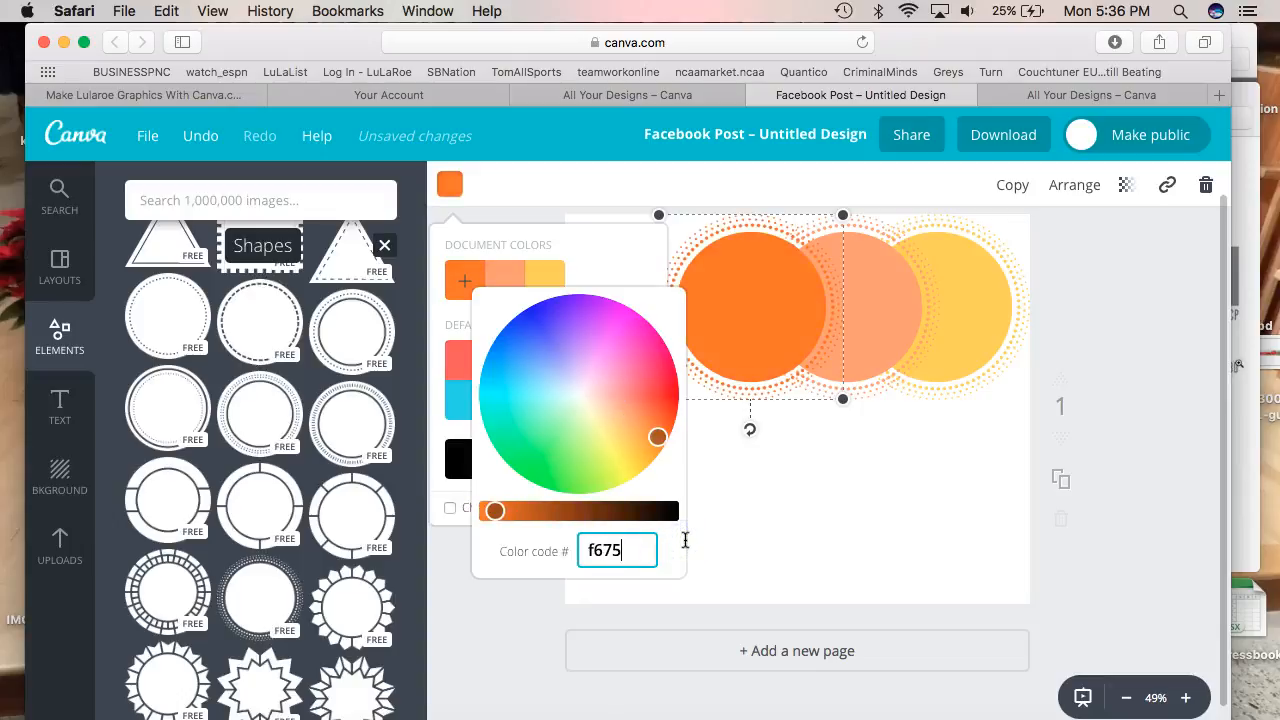
type("99")
key("Return")
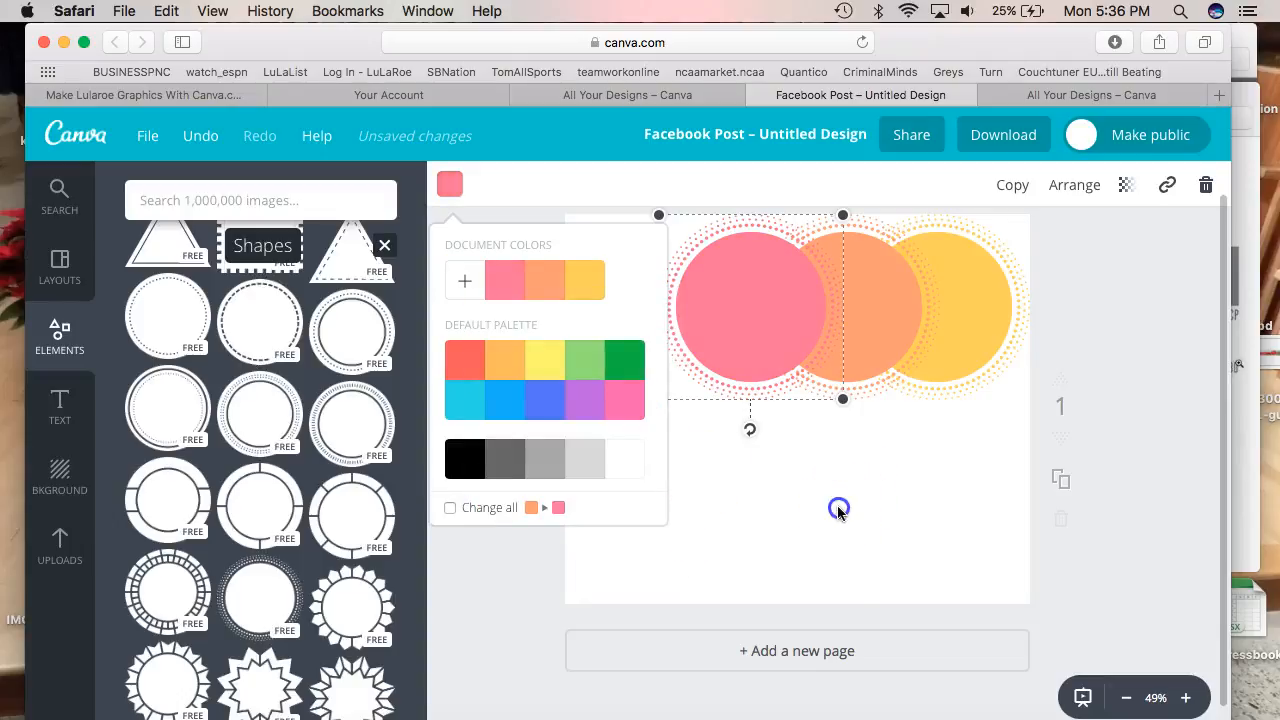
key("super+Tab")
key("super+Tab")
left_click_drag(814, 337, 667, 314)
Recolour the leftmost circle to the style guide's fuchsia dd7fd3
left_click(450, 184)
left_click(464, 280)
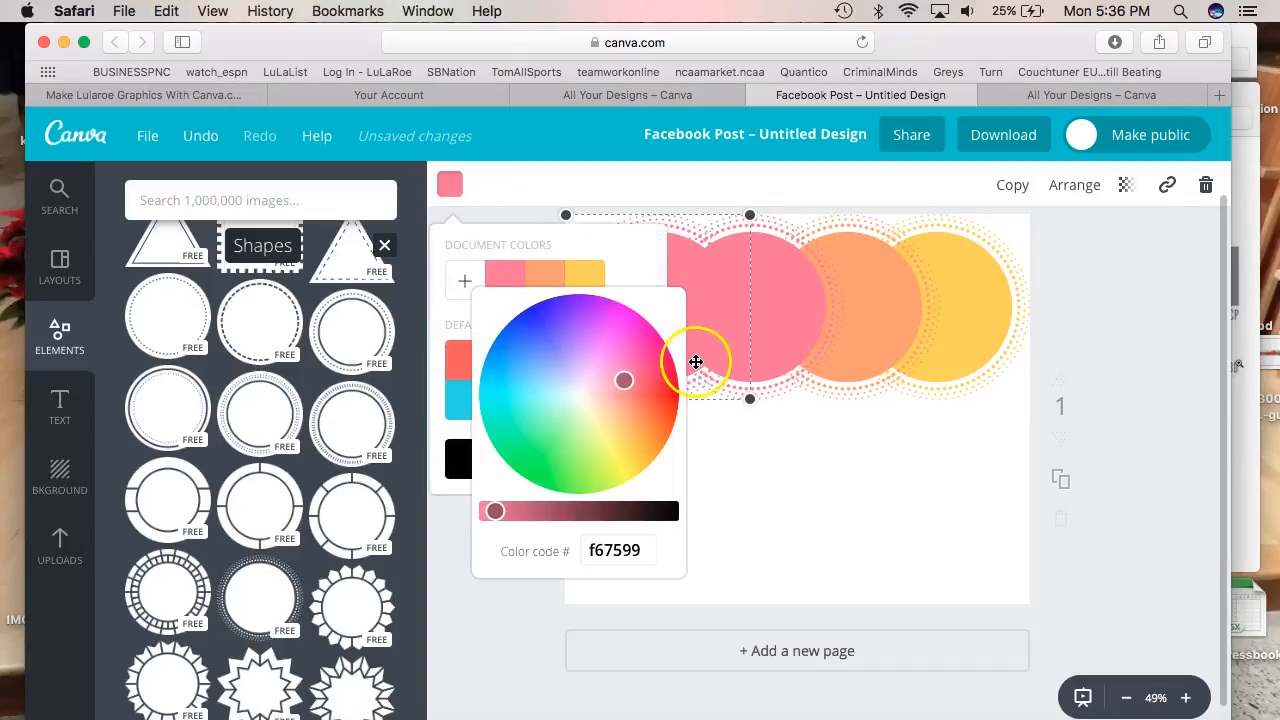
key("super+Tab")
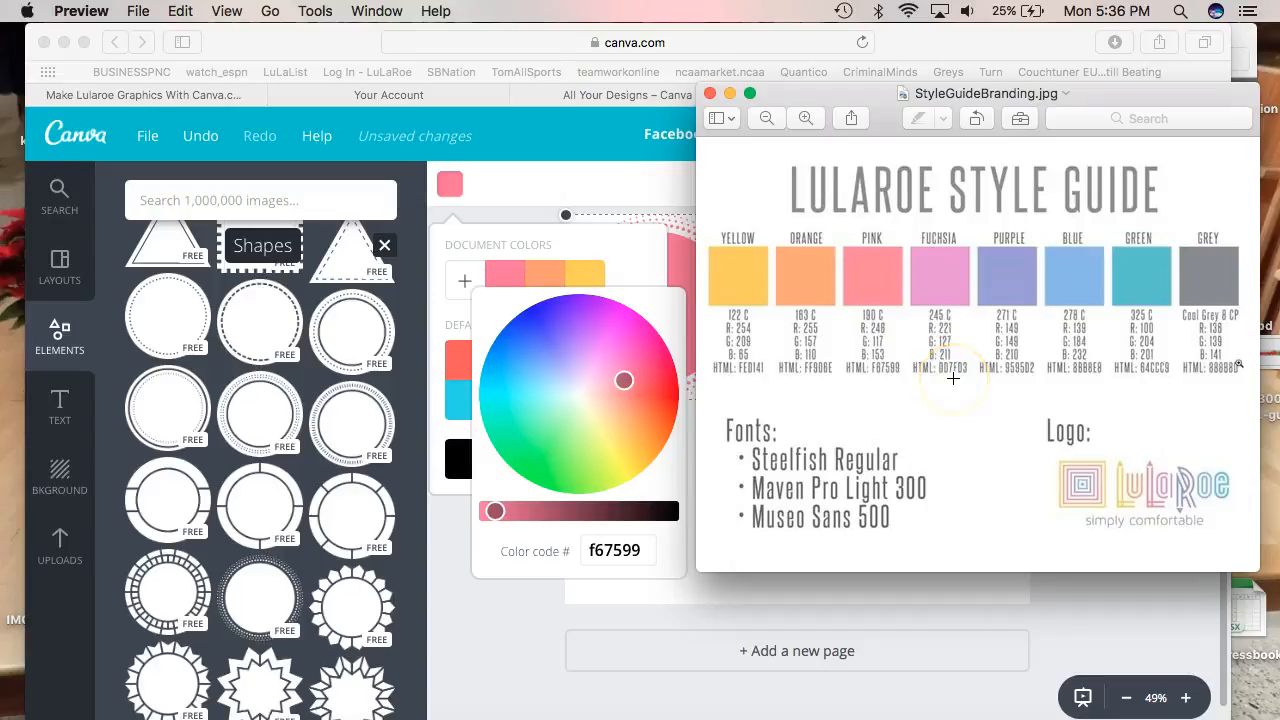
key("super+Tab")
left_click_drag(586, 551, 683, 552)
type("dd7fd3")
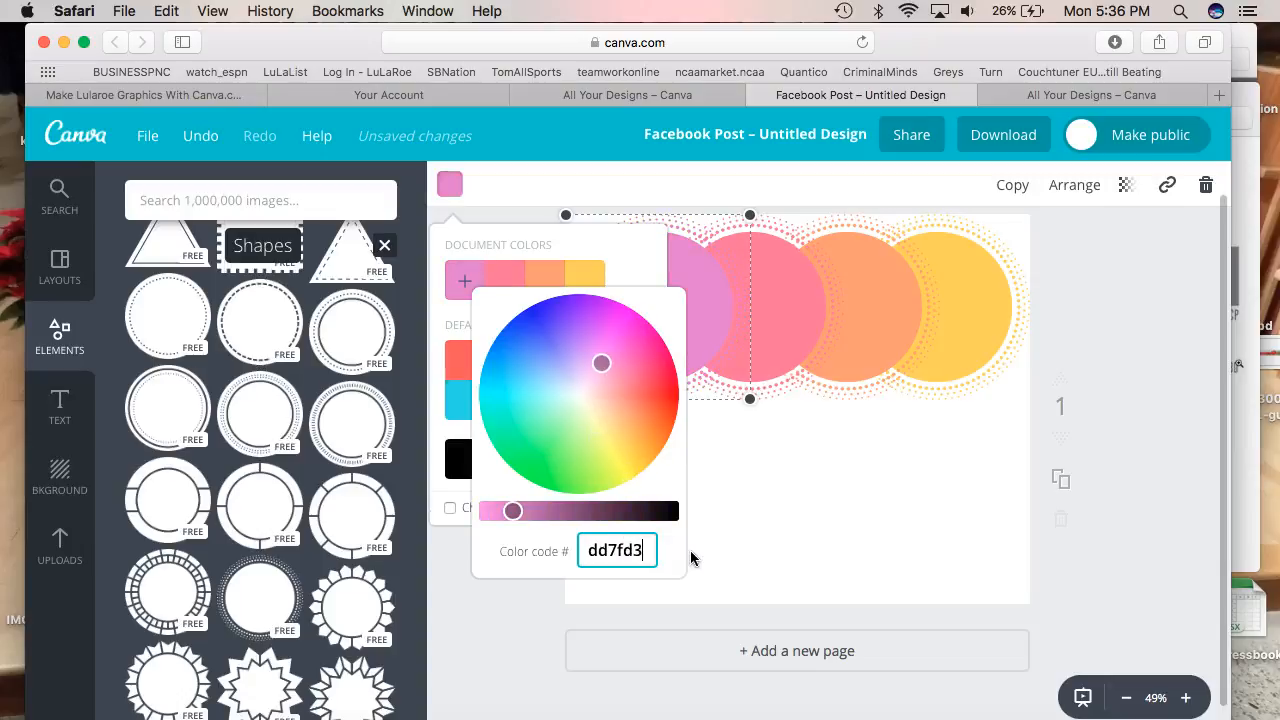
key("Return")
left_click(800, 590)
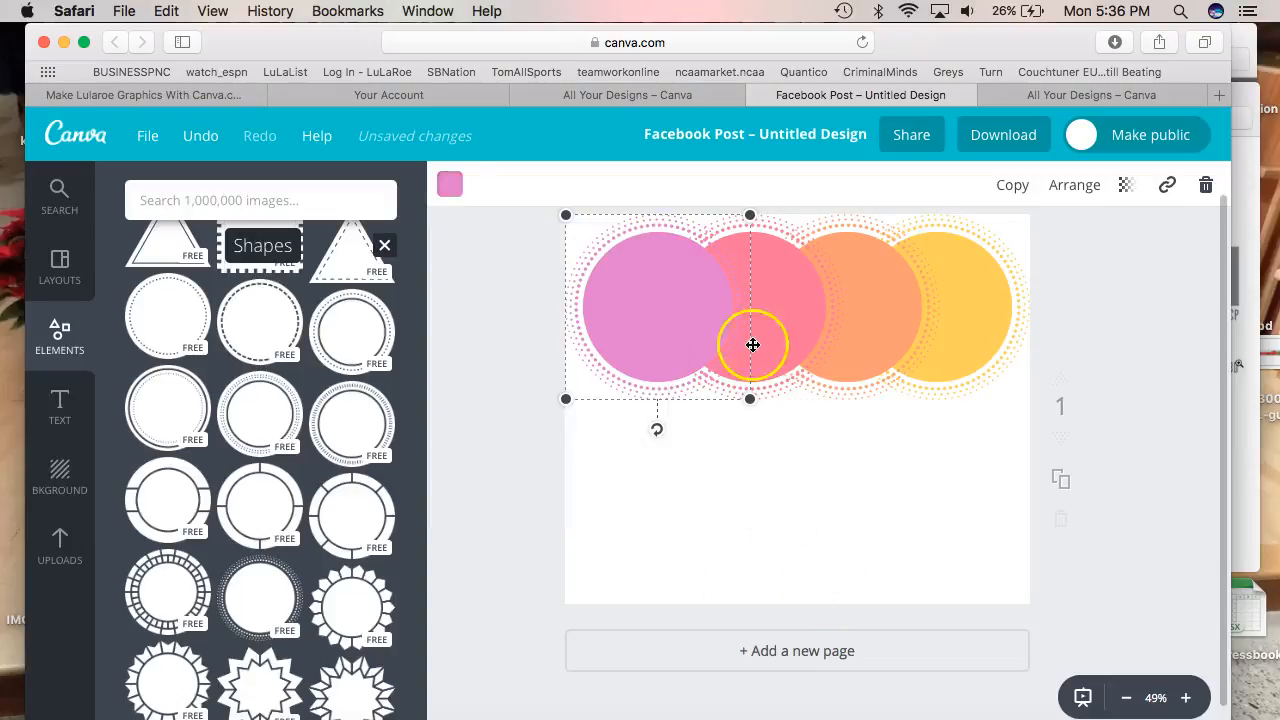
Duplicate the fuchsia circle down to start a second row and colour it light blue 8bb8e8
left_click(1012, 185)
left_click_drag(686, 334, 668, 524)
left_click(1225, 90)
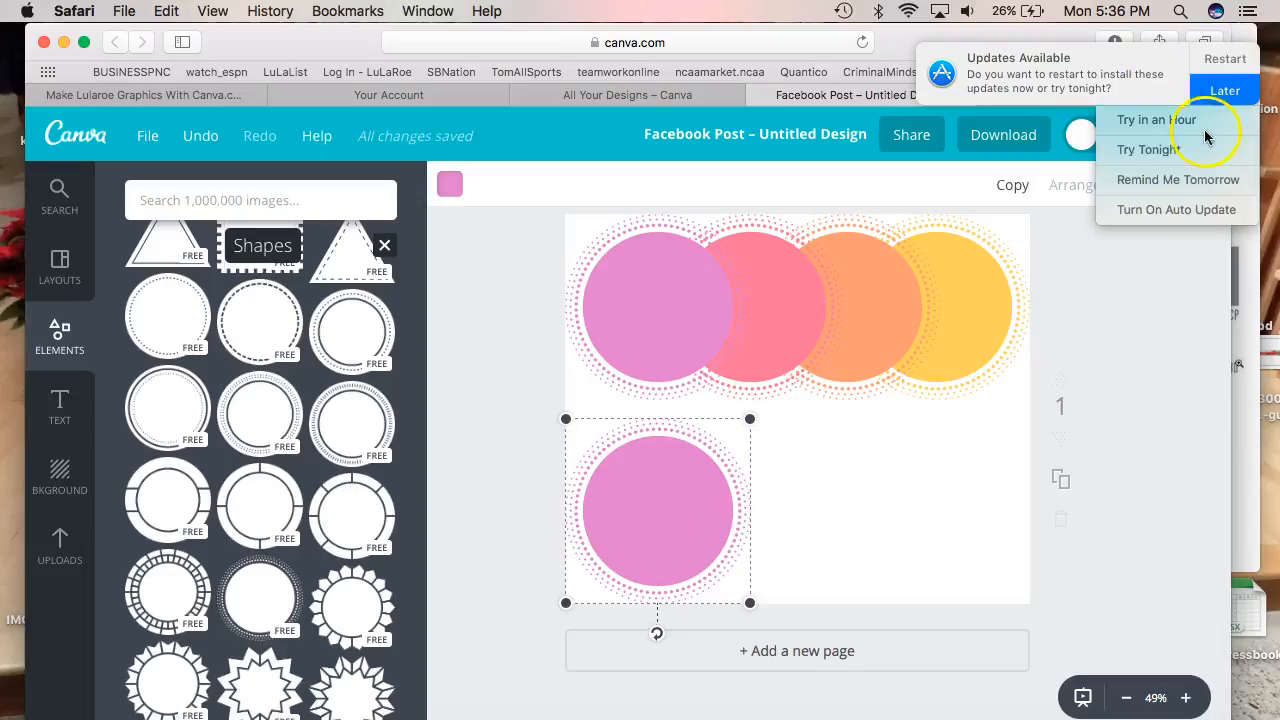
left_click(1197, 179)
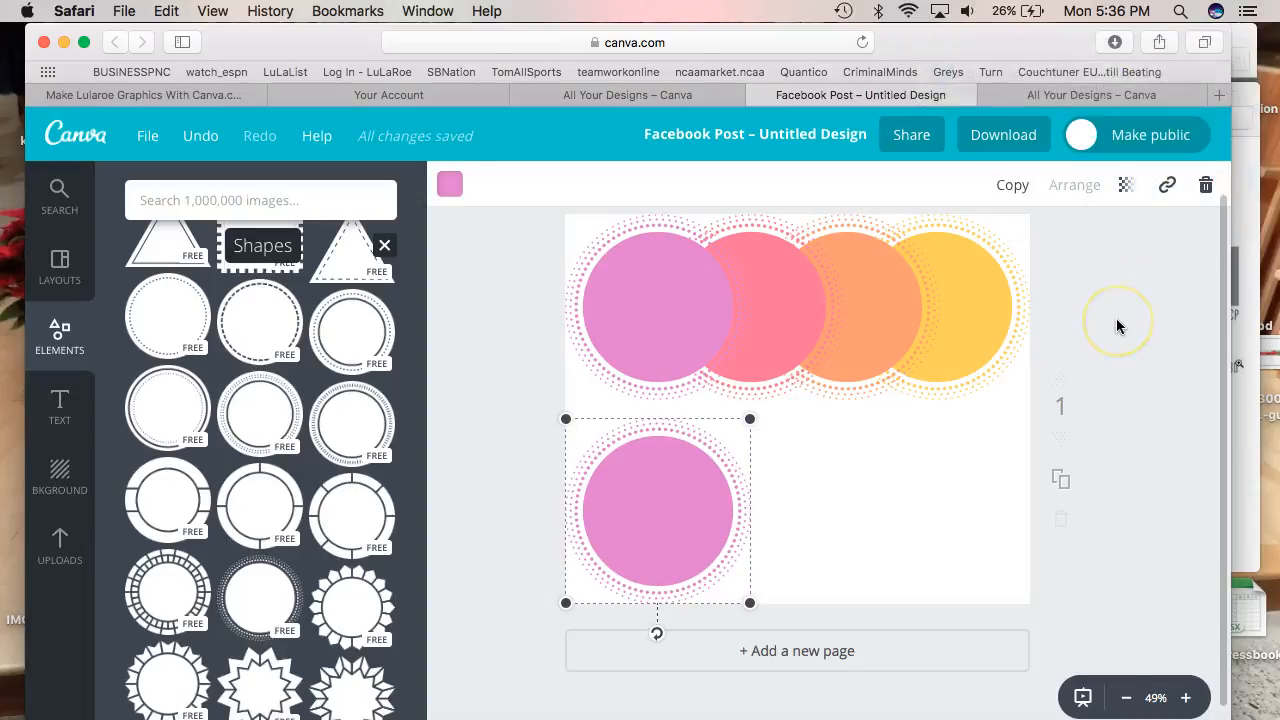
key("super+Tab")
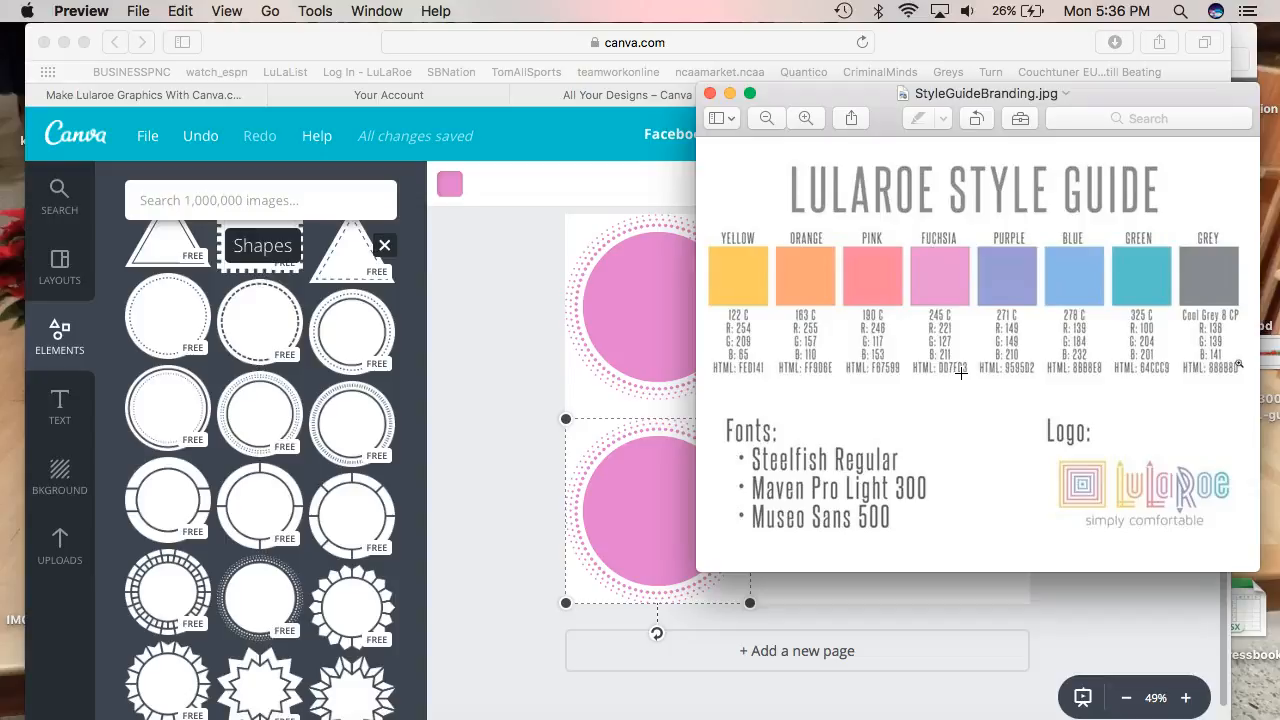
left_click(554, 223)
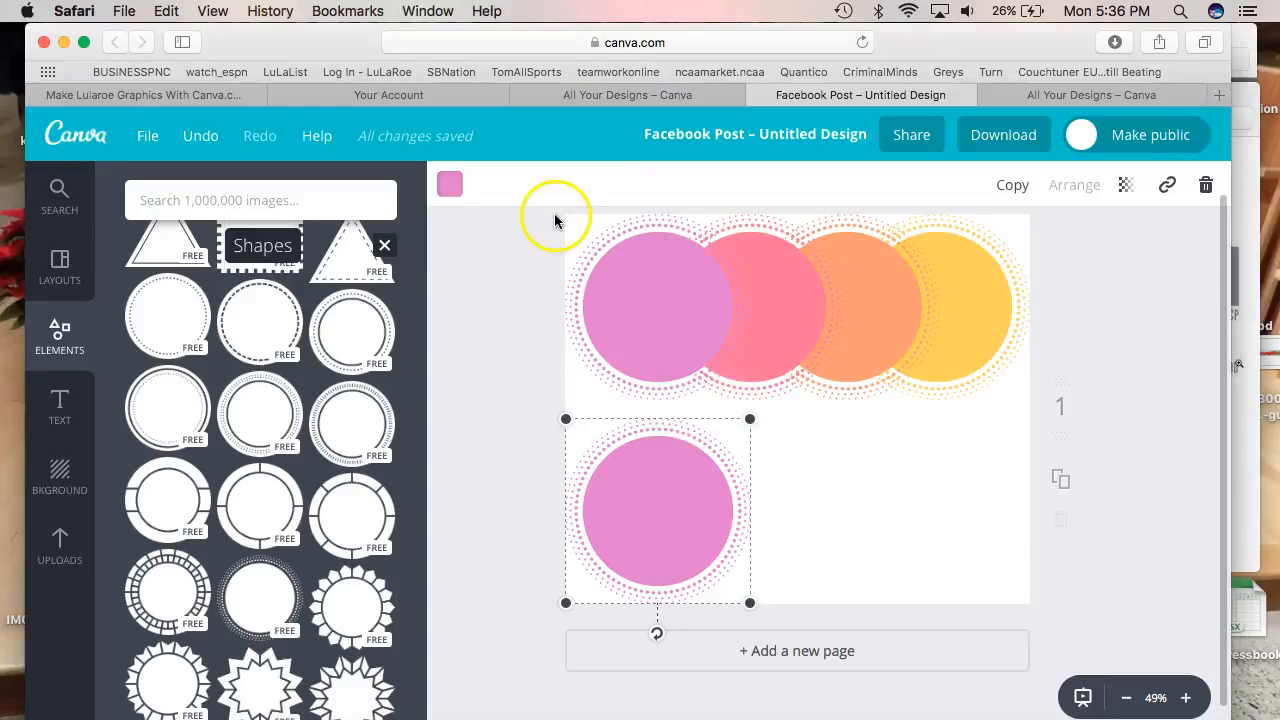
left_click(449, 184)
left_click(463, 276)
left_click(590, 548)
left_click(622, 550)
type("8bb8e8")
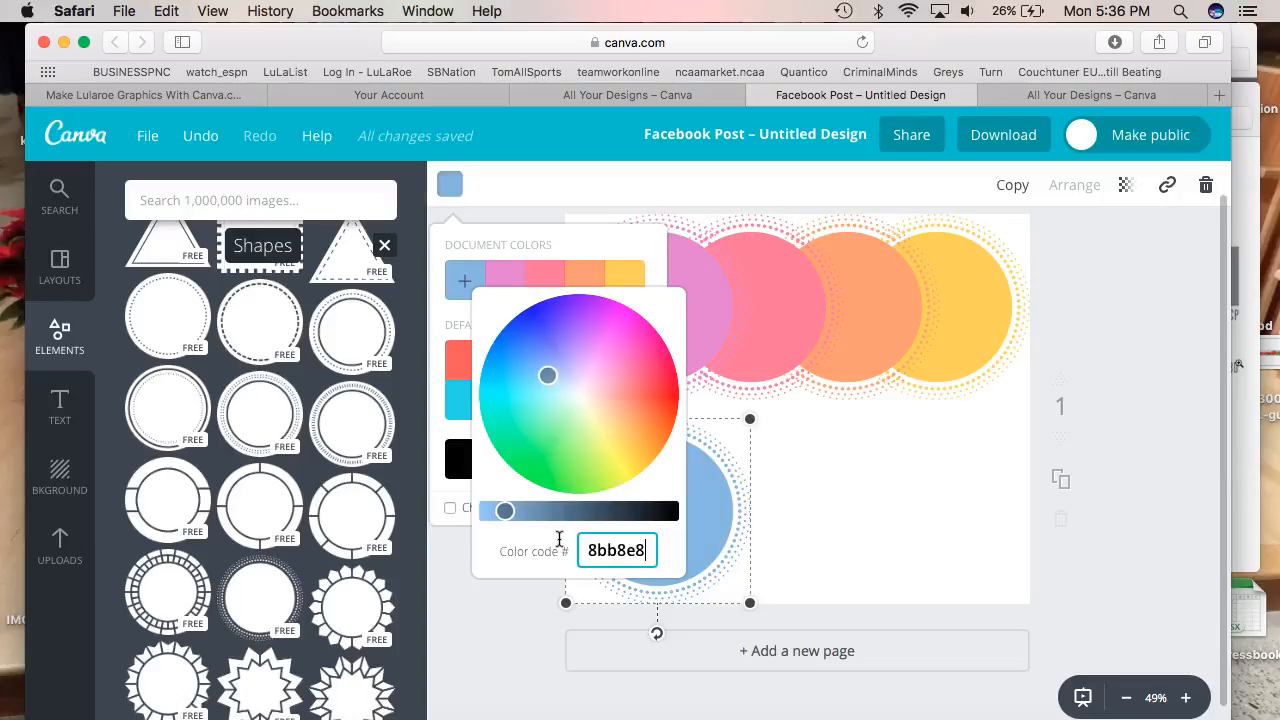
key("Return")
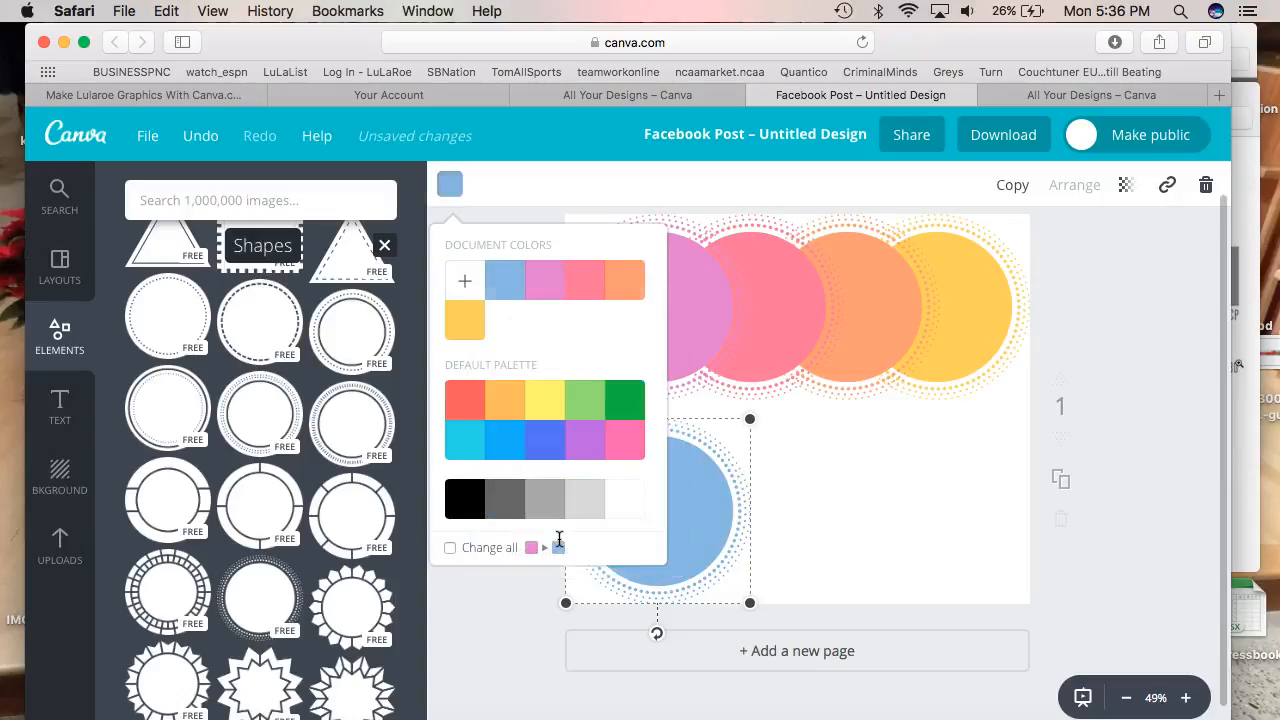
left_click(814, 443)
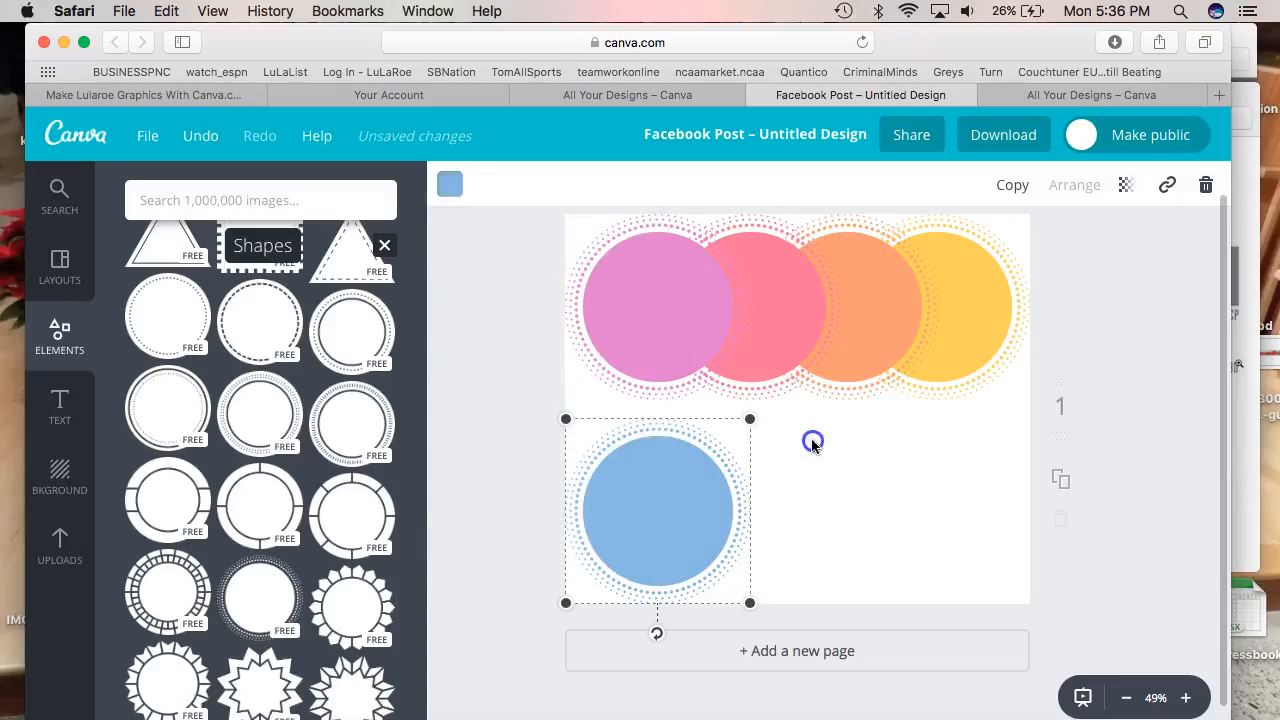
Duplicate the blue circle, overlap it to the right, and colour it teal 64ccc9
left_click(1005, 188)
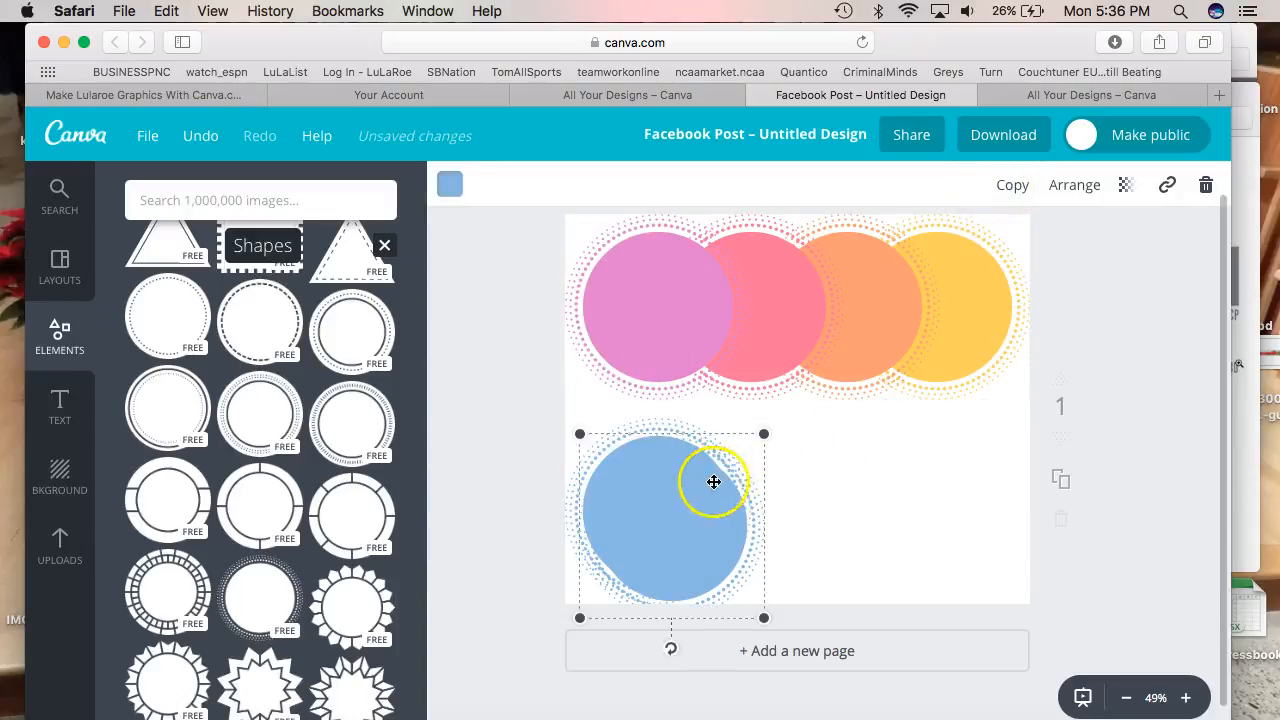
left_click_drag(722, 510, 793, 502)
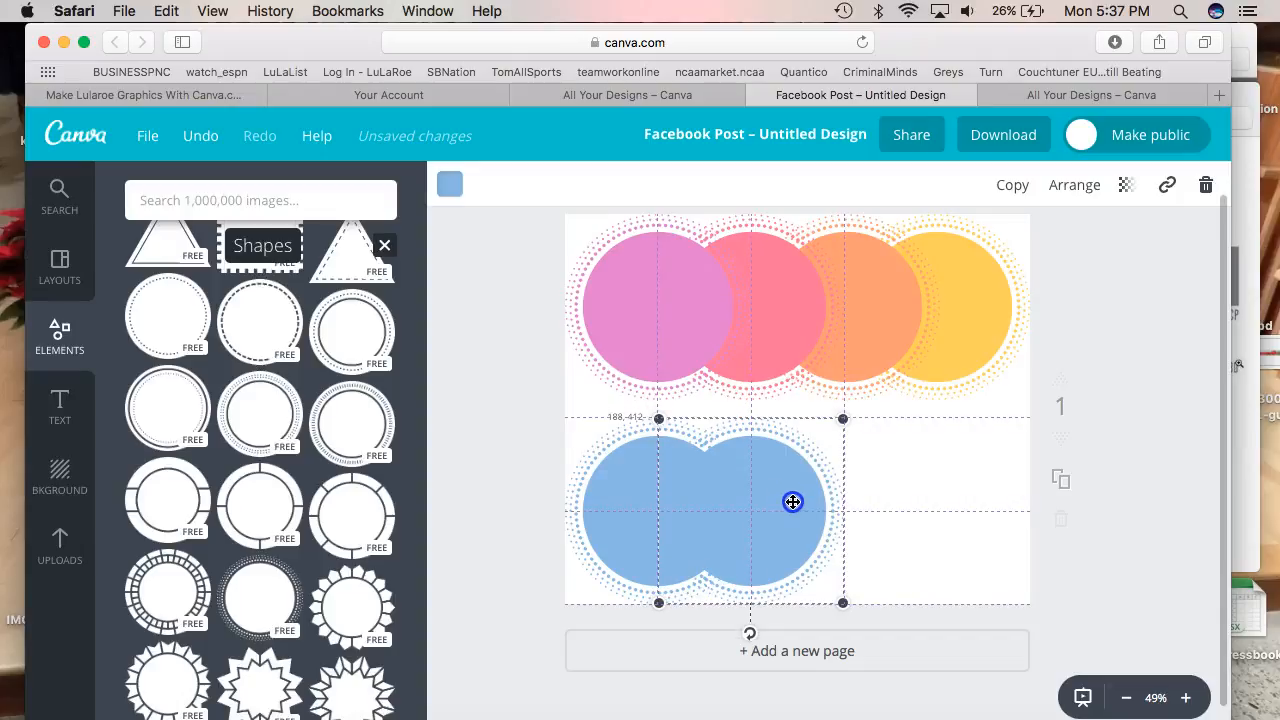
left_click(1250, 456)
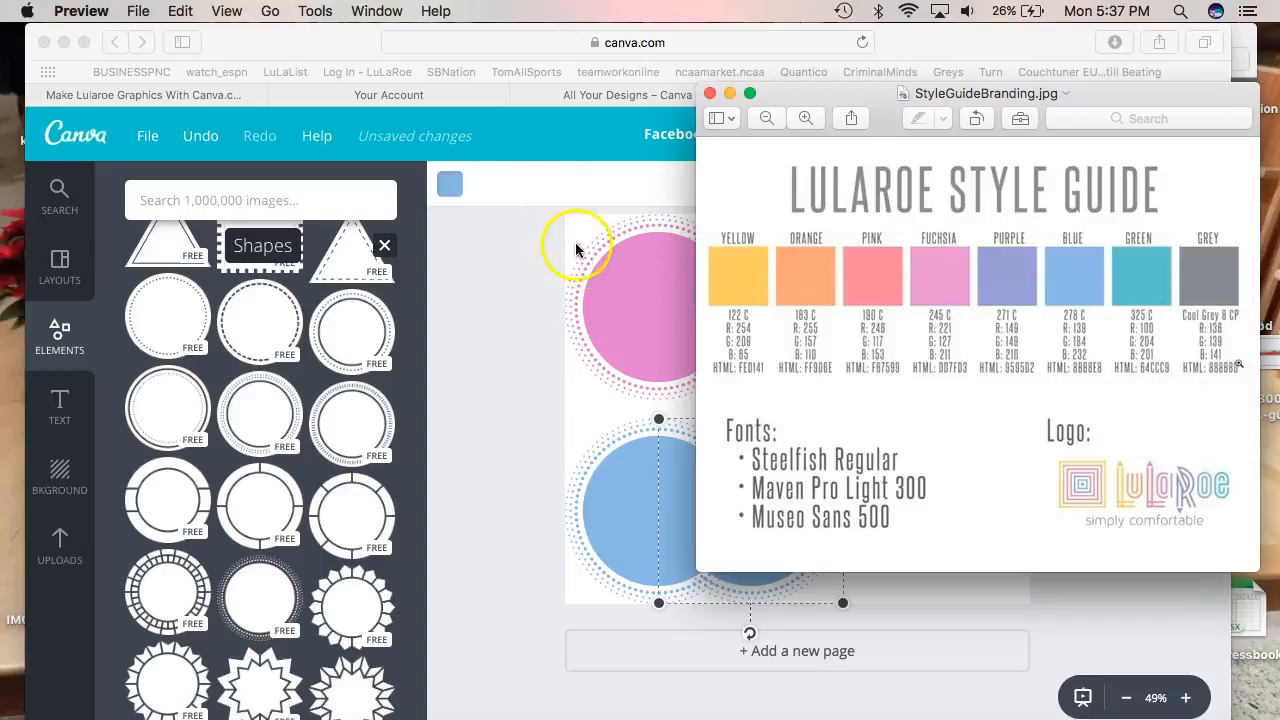
left_click(449, 184)
left_click(449, 184)
left_click(449, 184)
left_click(449, 184)
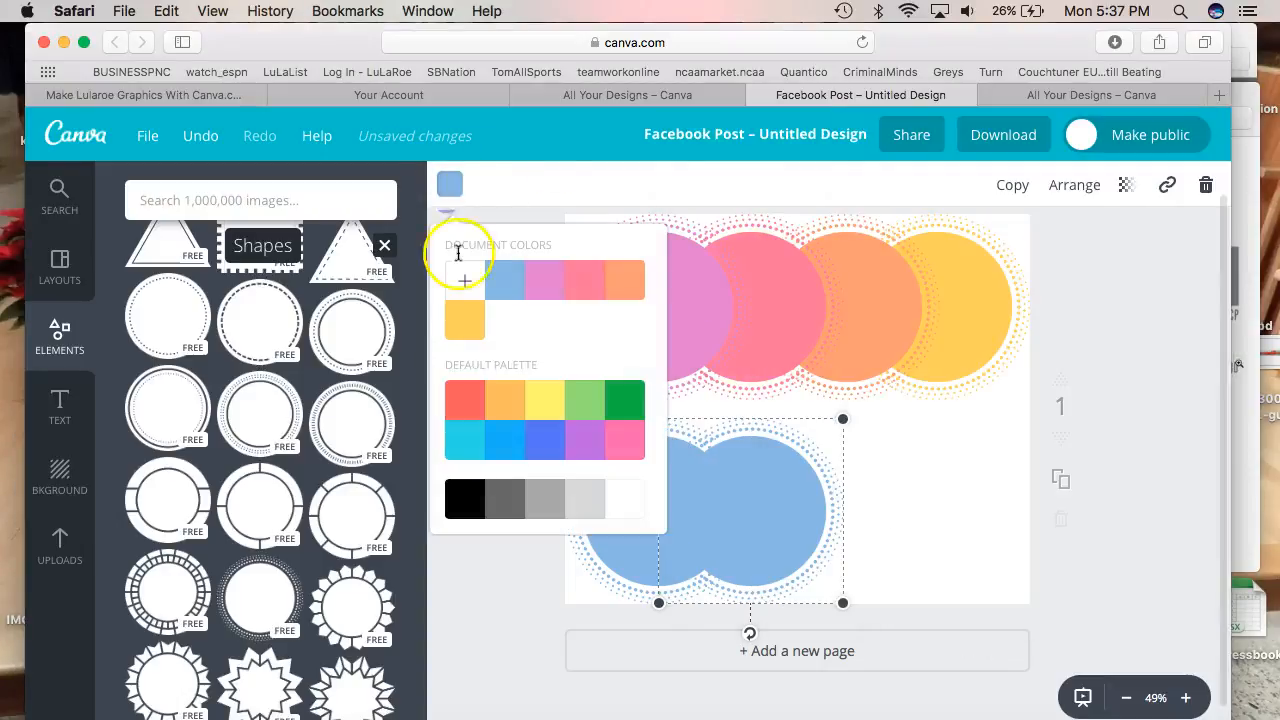
left_click(463, 279)
left_click(579, 546)
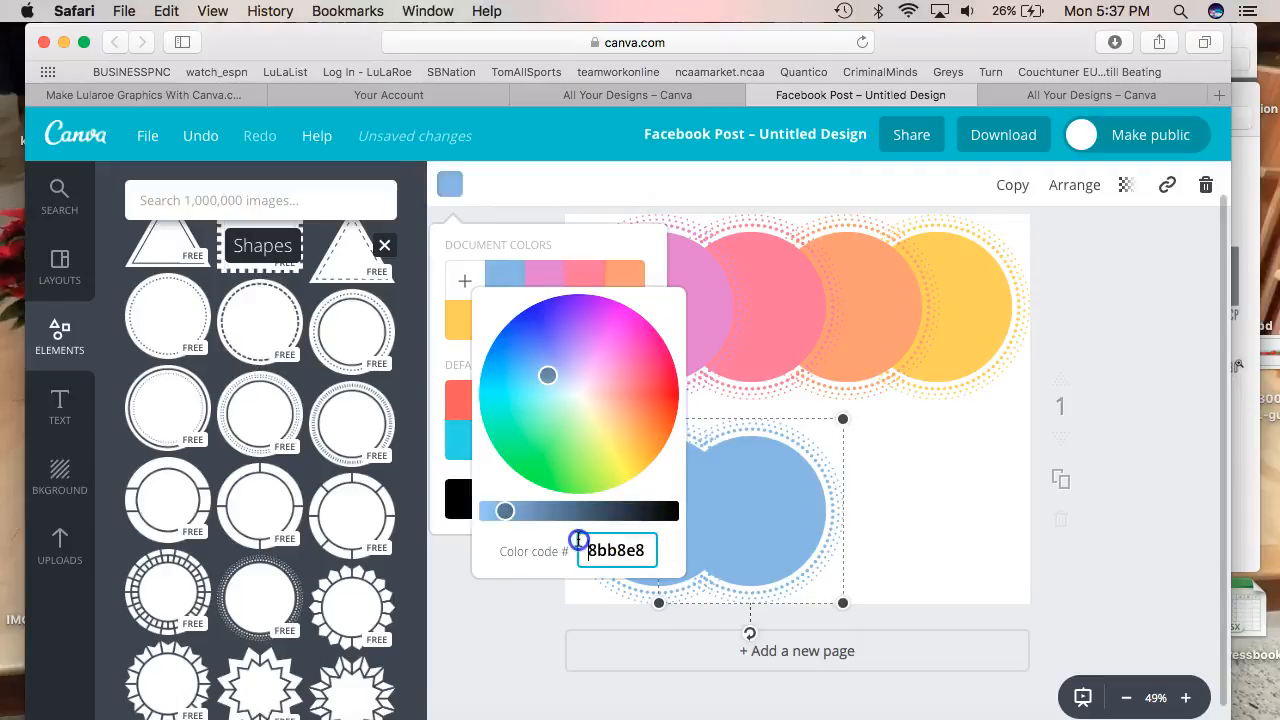
type("64ccc9")
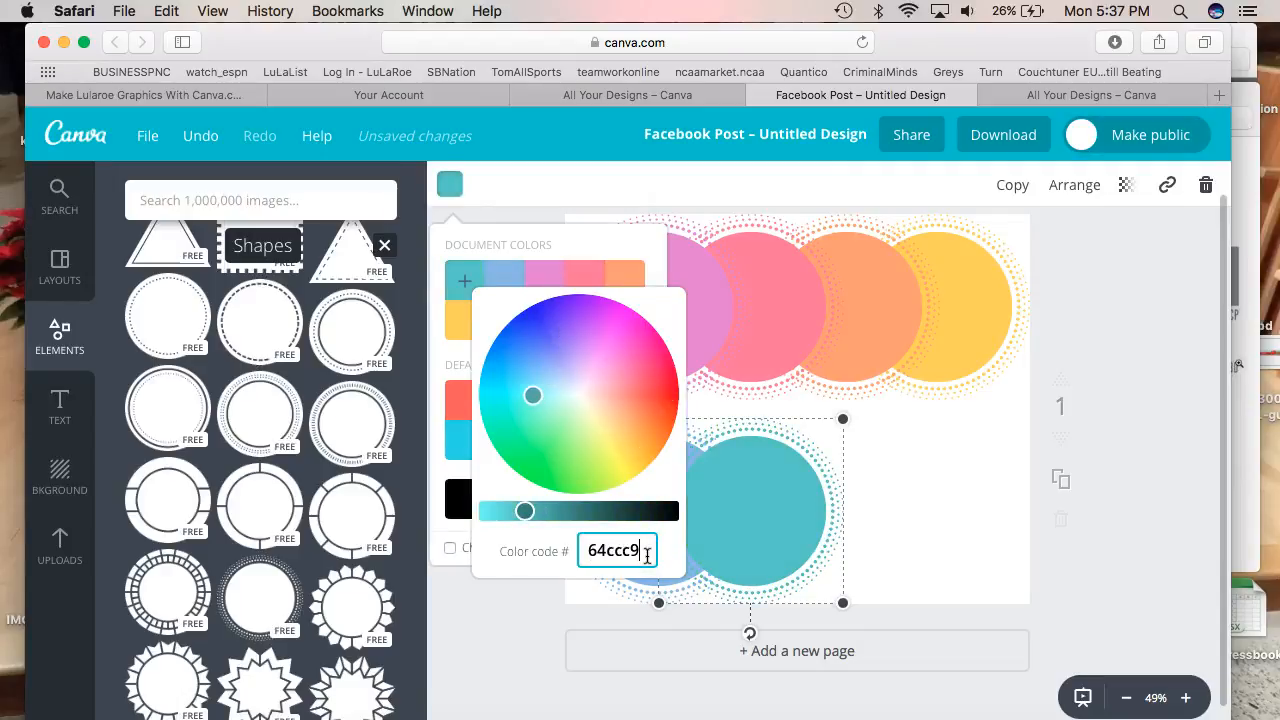
key("Return")
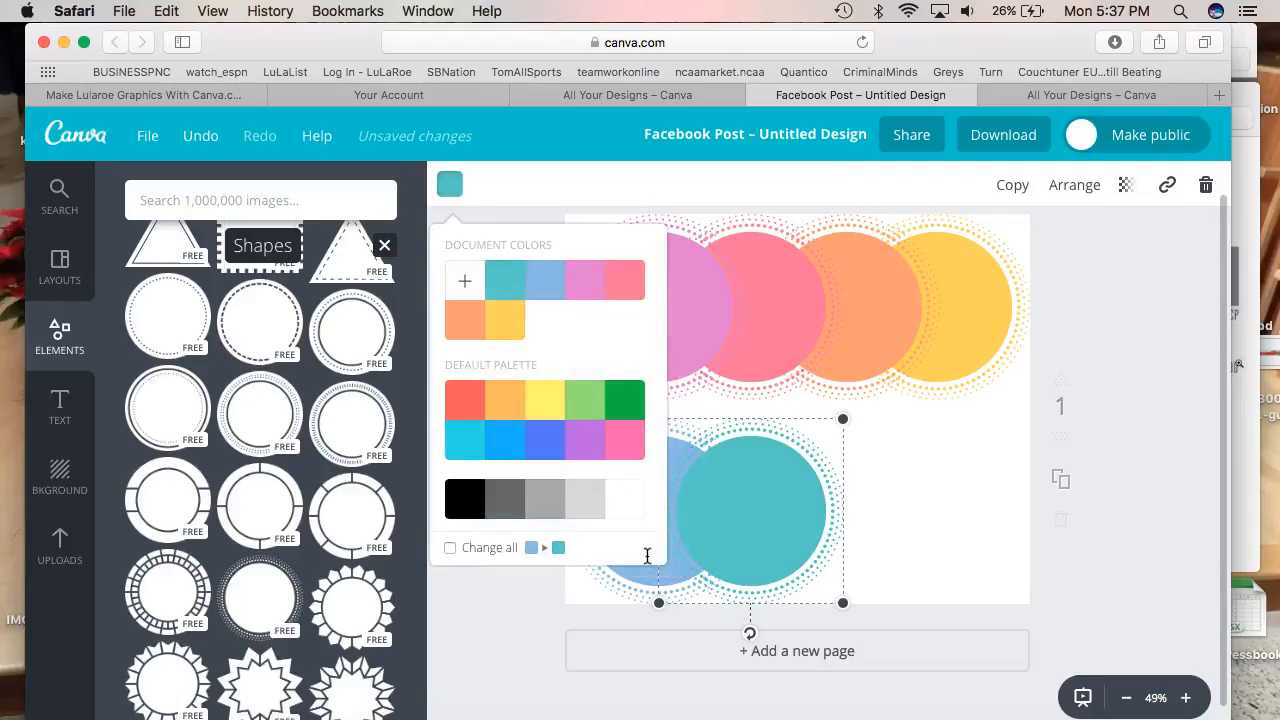
left_click(932, 502)
left_click(1245, 415)
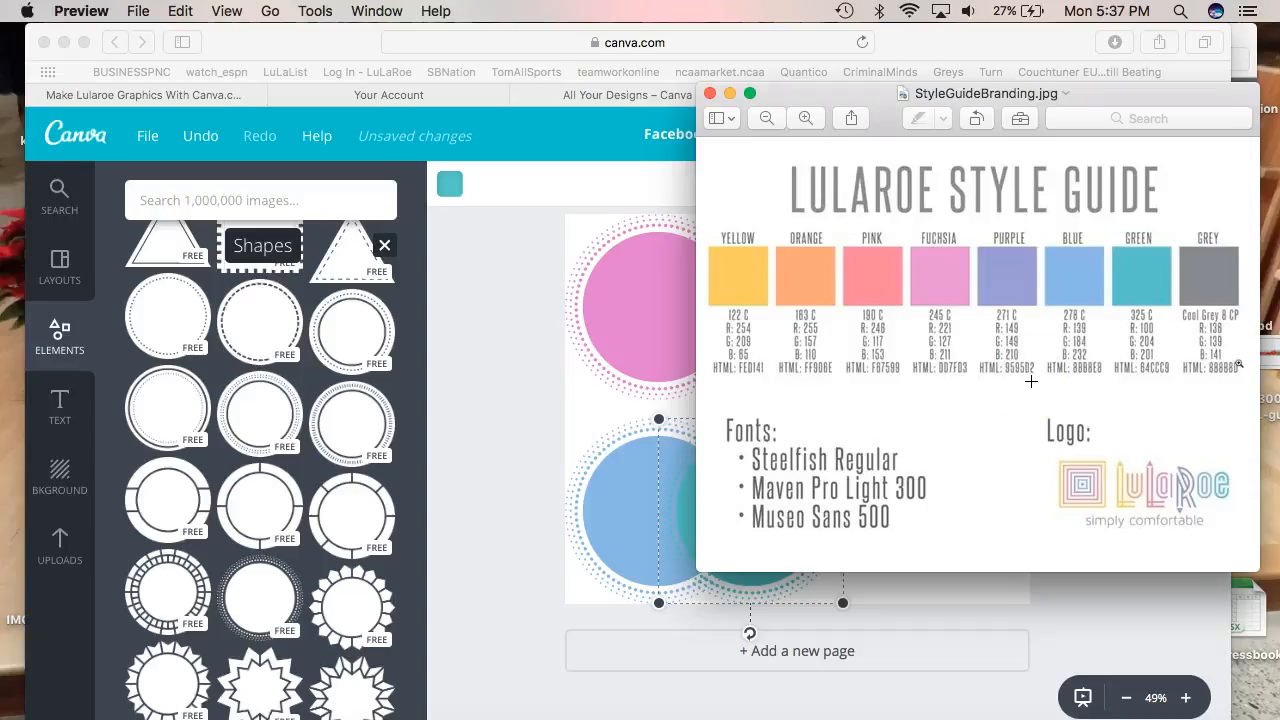
left_click(500, 234)
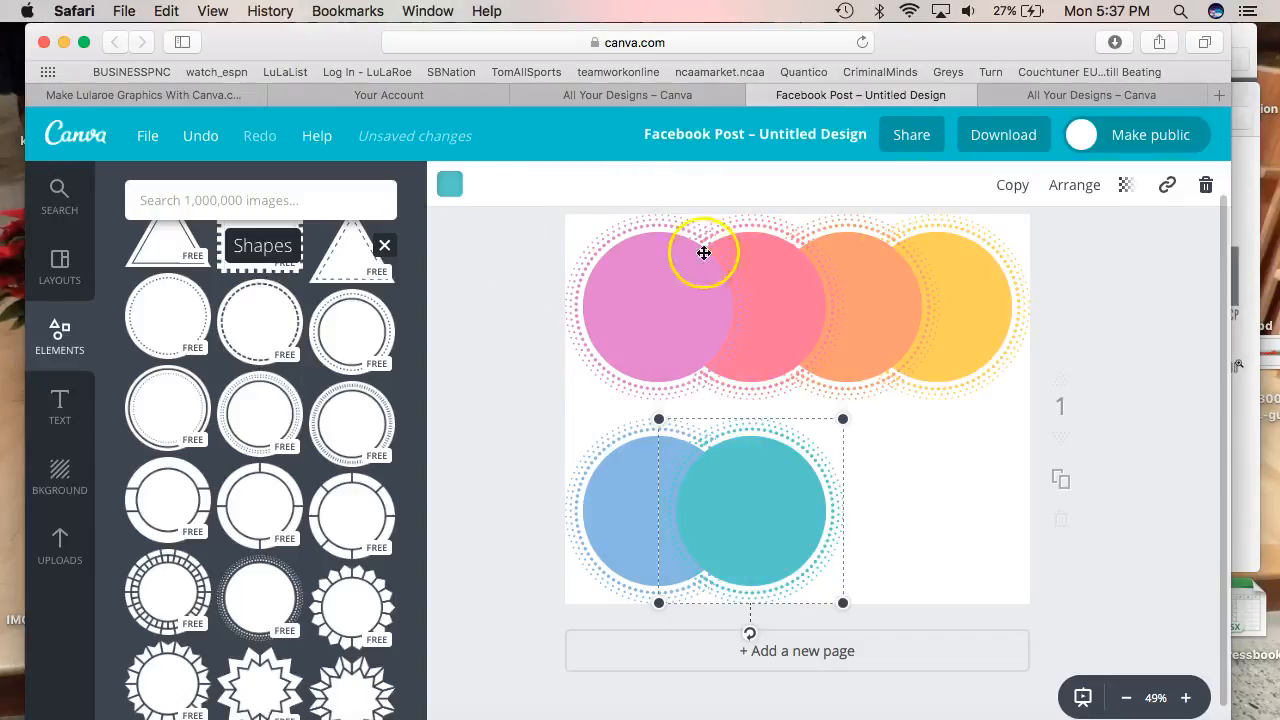
Duplicate the teal circle to the right and colour the copy grey 888b8d
left_click(1013, 187)
left_click_drag(737, 534, 837, 514)
left_click(449, 184)
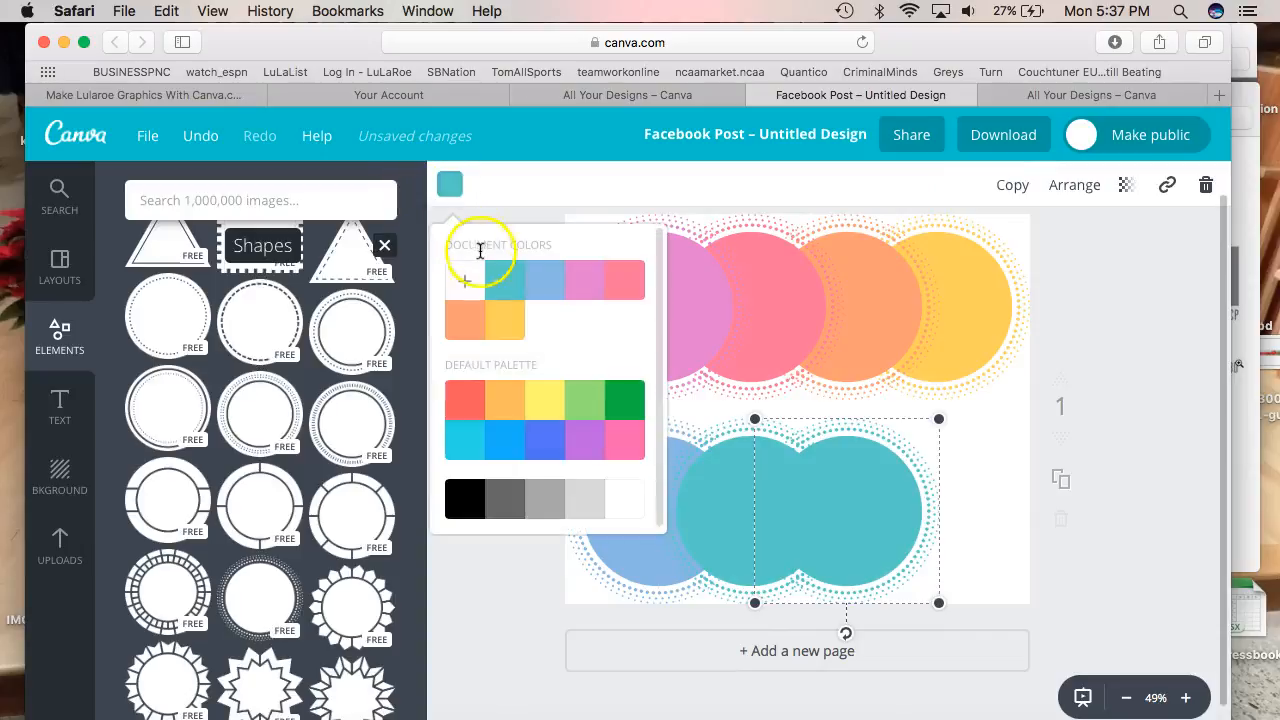
left_click(464, 280)
left_click(614, 548)
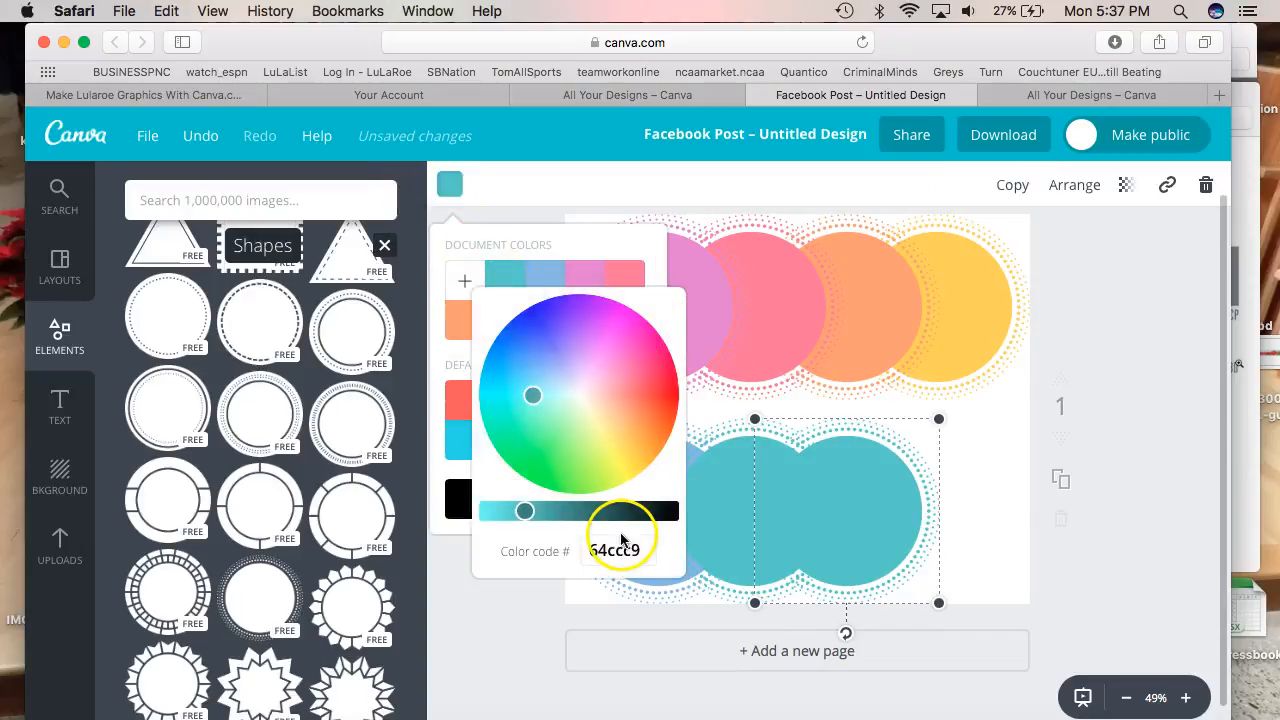
type("888")
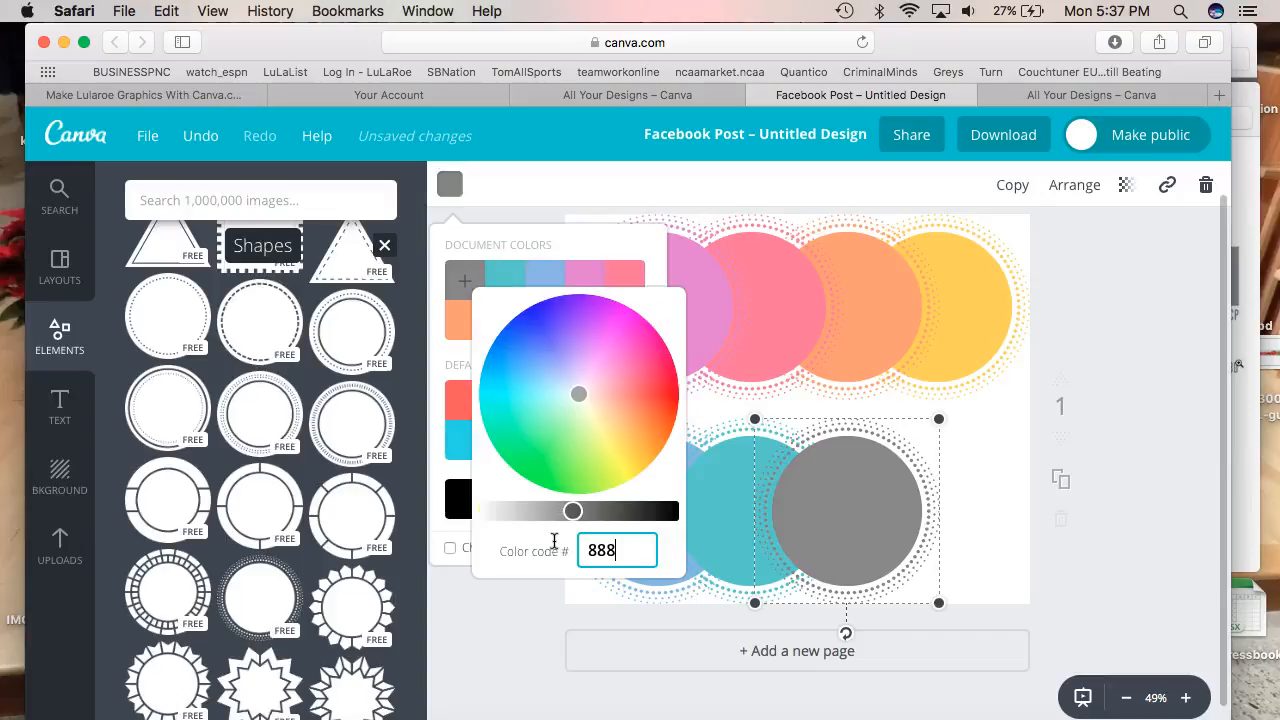
type("b8d")
key("Return")
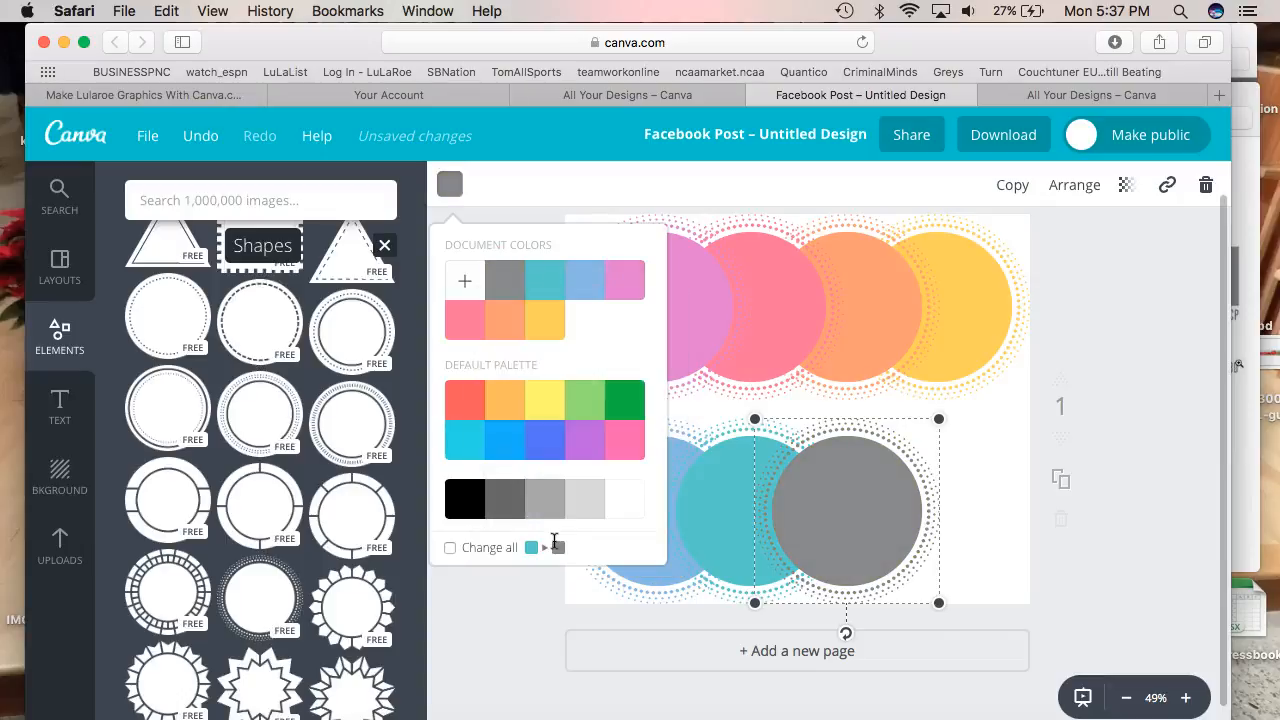
left_click(997, 514)
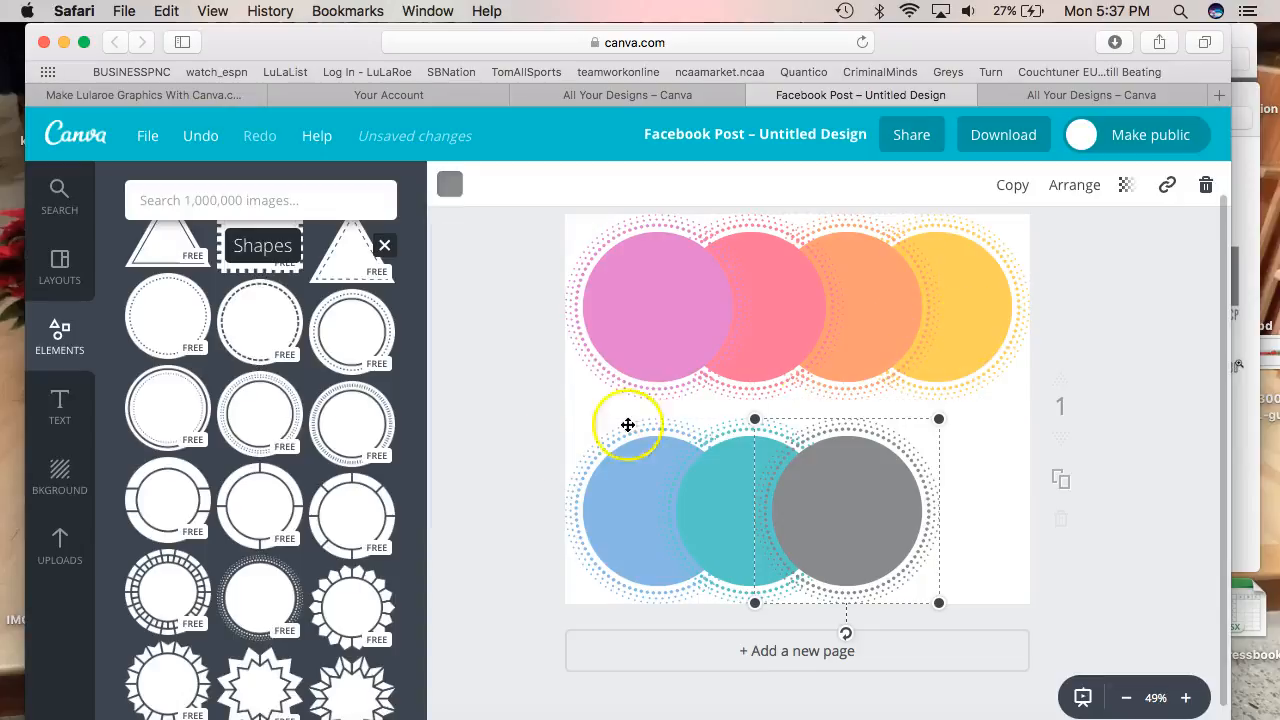
Shift the grey, teal and blue circles right so they overlap in the second row
left_click_drag(849, 516, 936, 524)
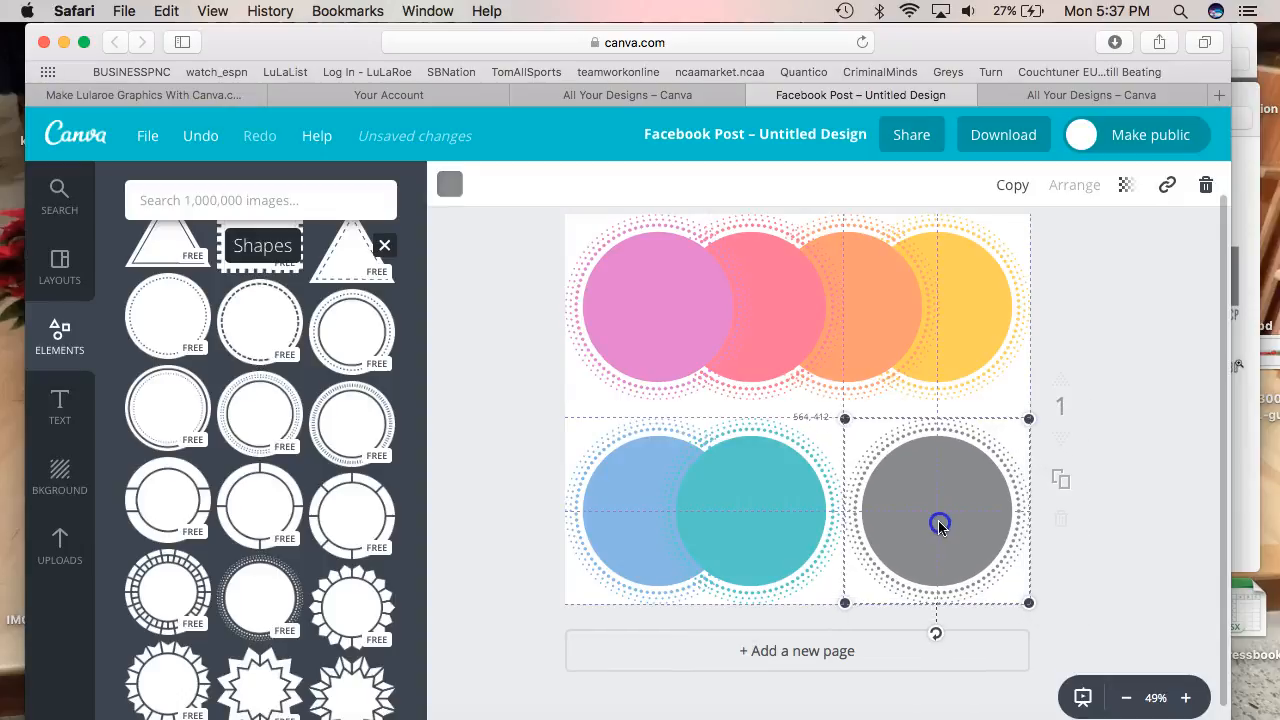
left_click_drag(828, 518, 829, 518)
right_click(790, 516)
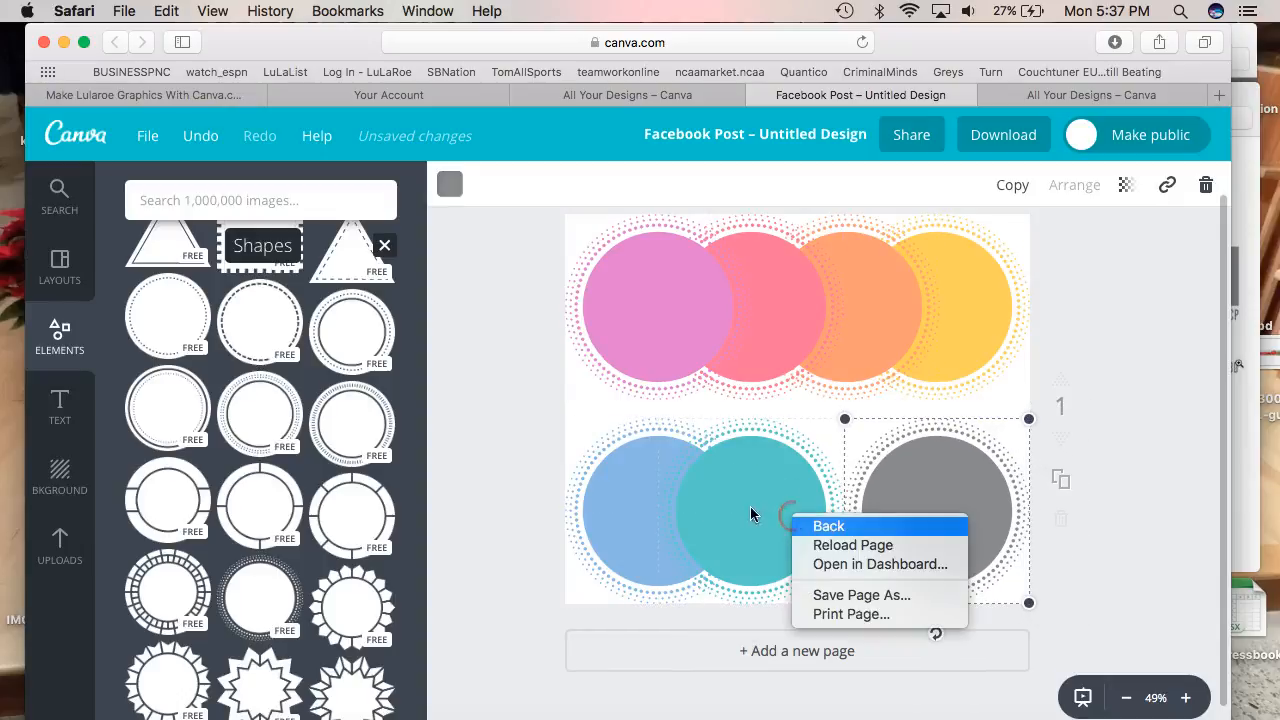
left_click(733, 500)
left_click_drag(743, 471, 842, 470)
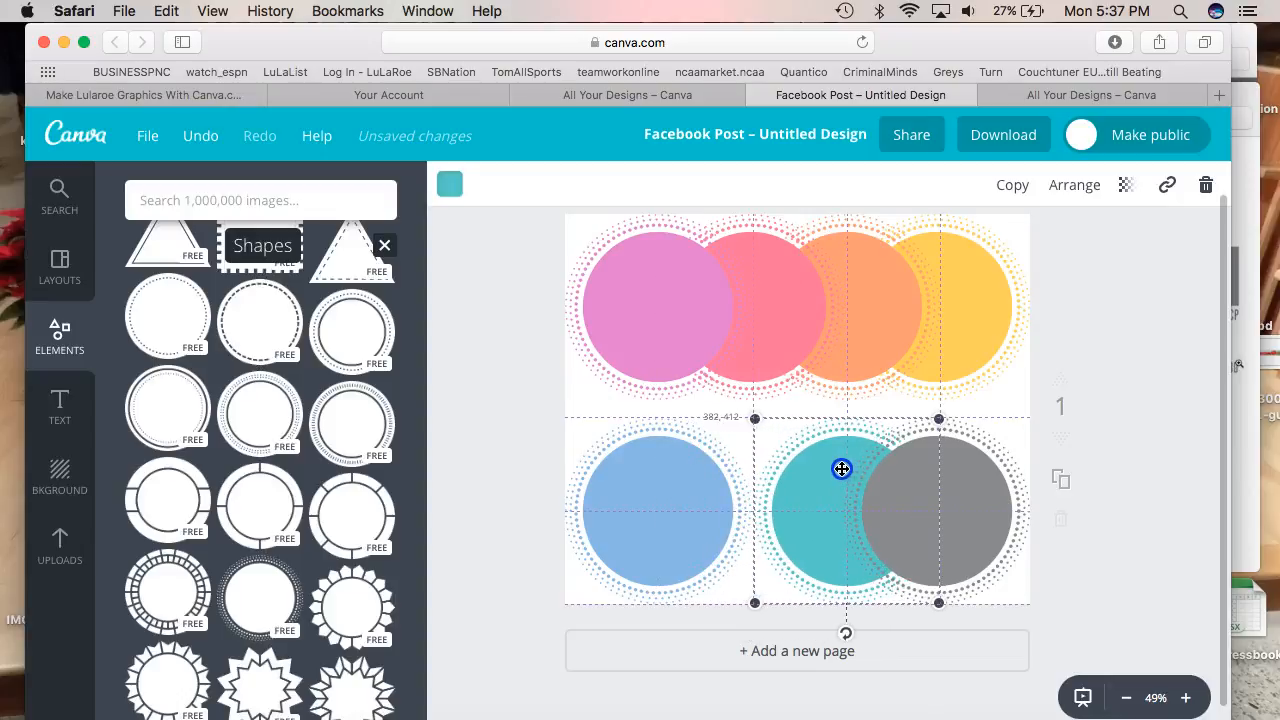
right_click(684, 491)
left_click(706, 443)
left_click_drag(655, 472, 752, 475)
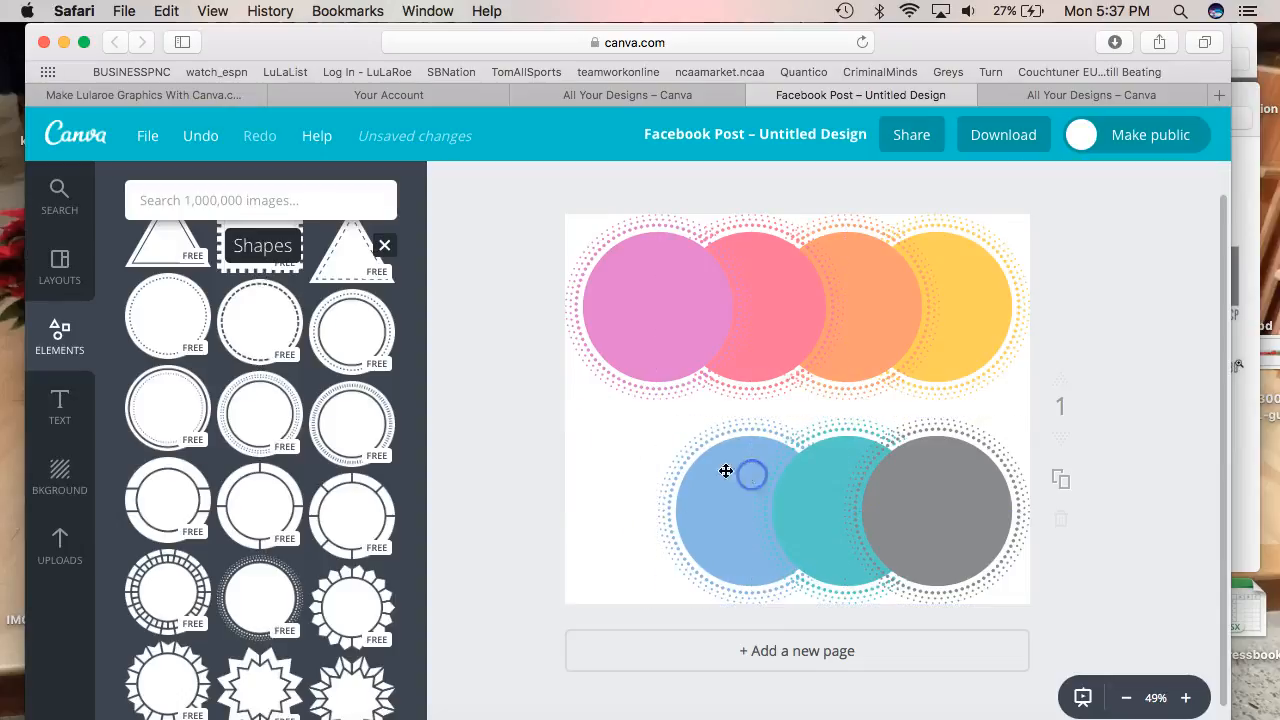
Duplicate the fuchsia circle and drag the copy to the start of the bottom row
left_click(655, 334)
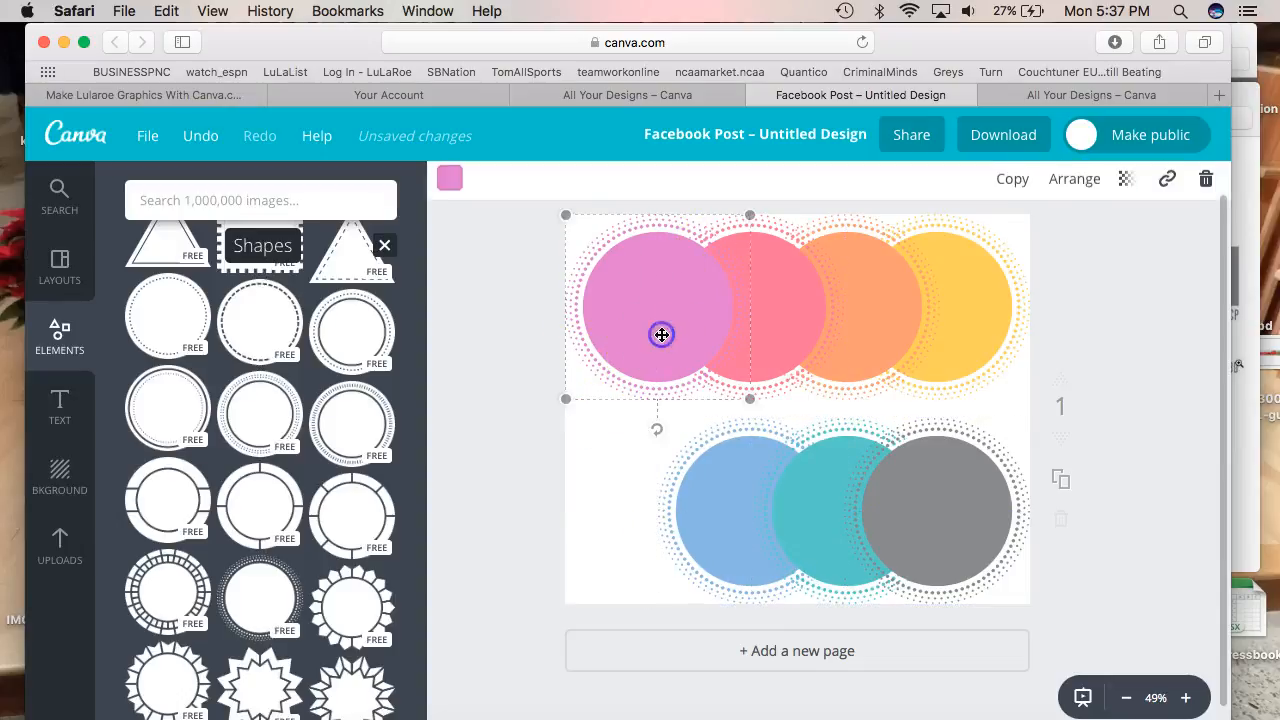
left_click(998, 188)
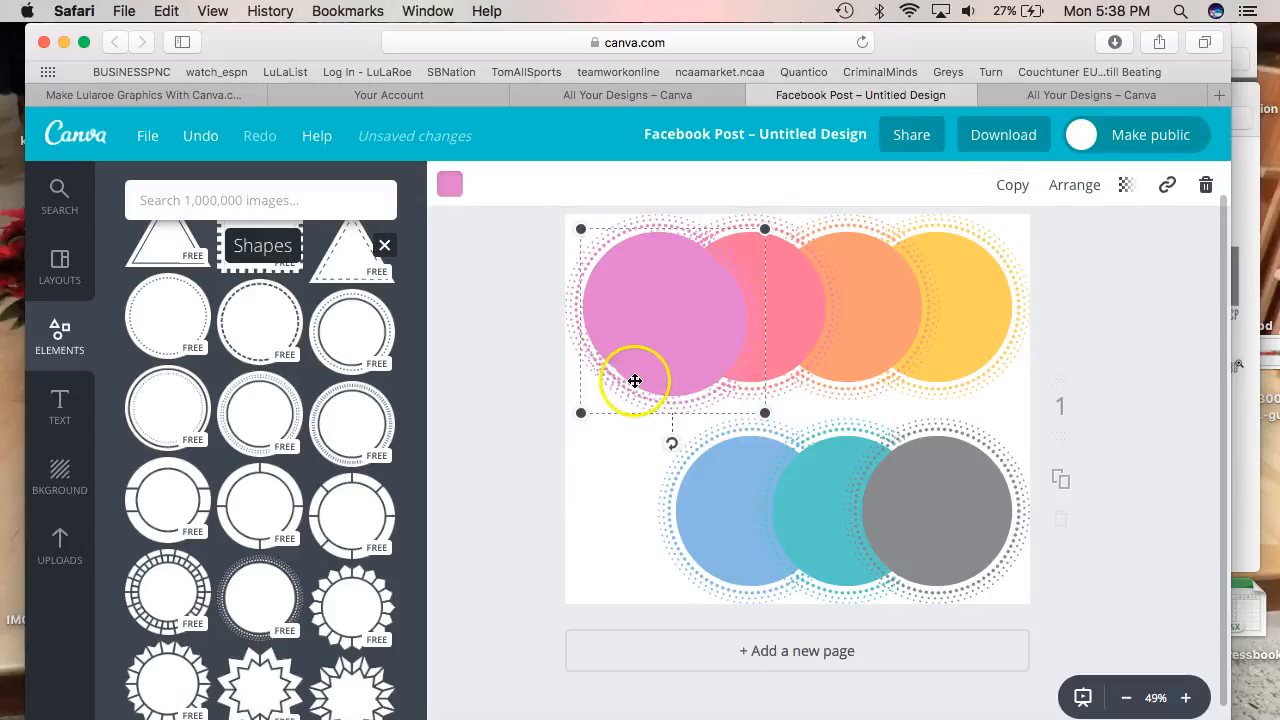
left_click_drag(630, 438, 633, 549)
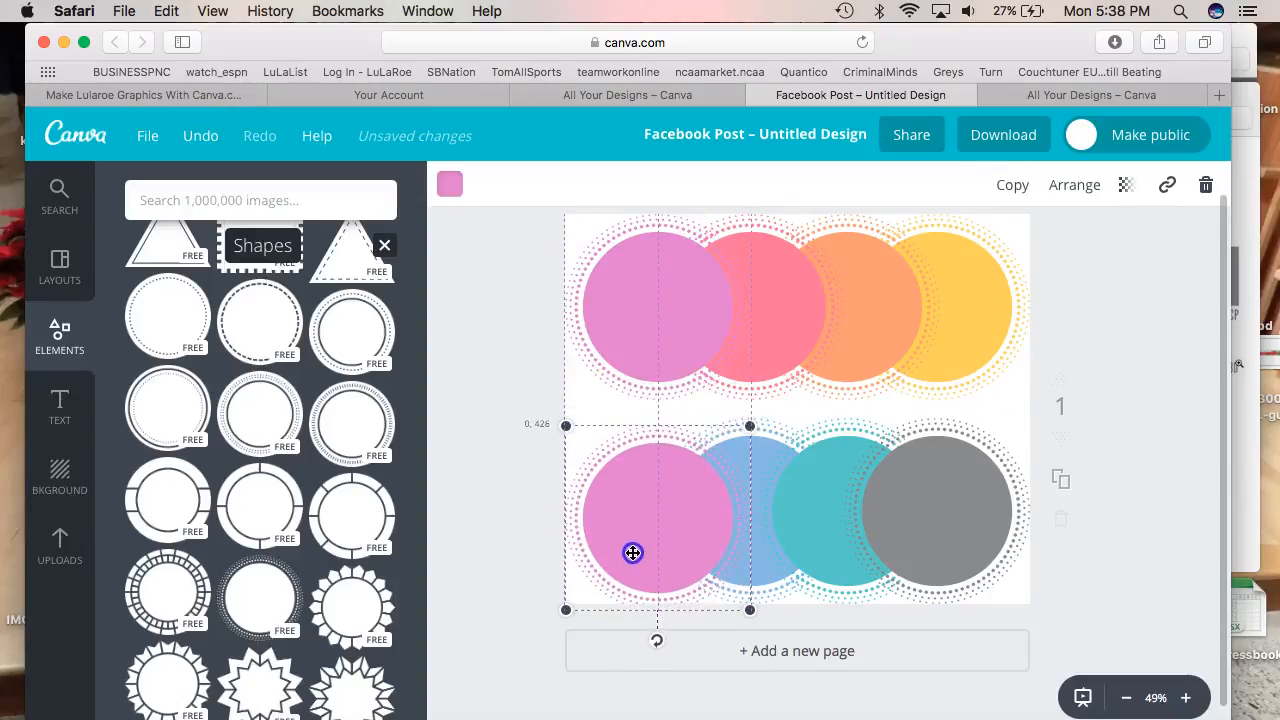
Recolour the copied circle to the style-guide purple 9595d2
left_click(449, 184)
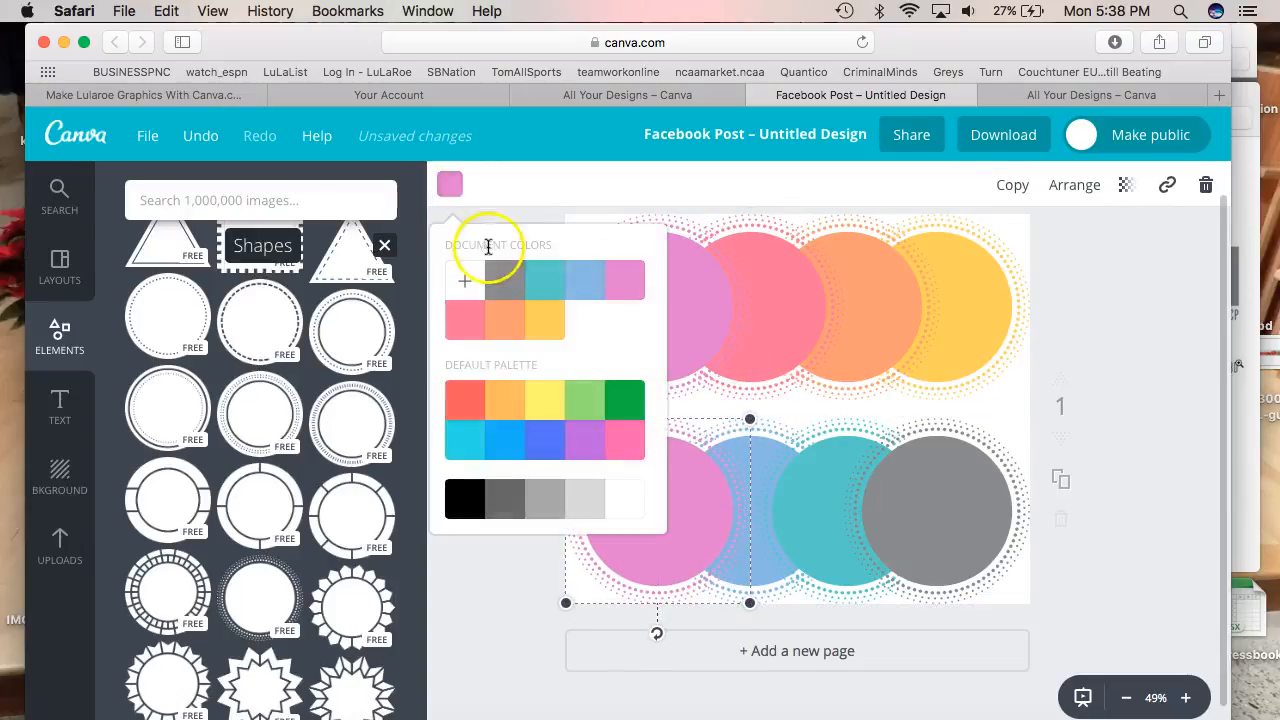
left_click(469, 287)
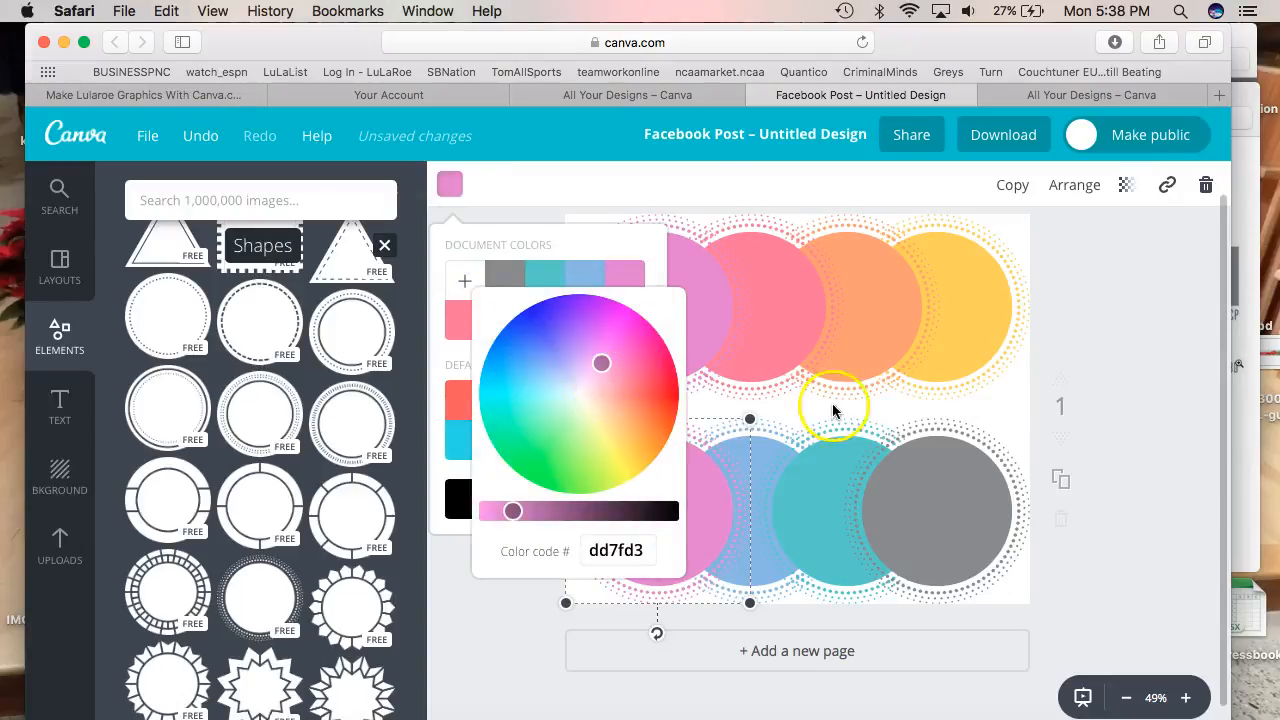
key("super+Tab")
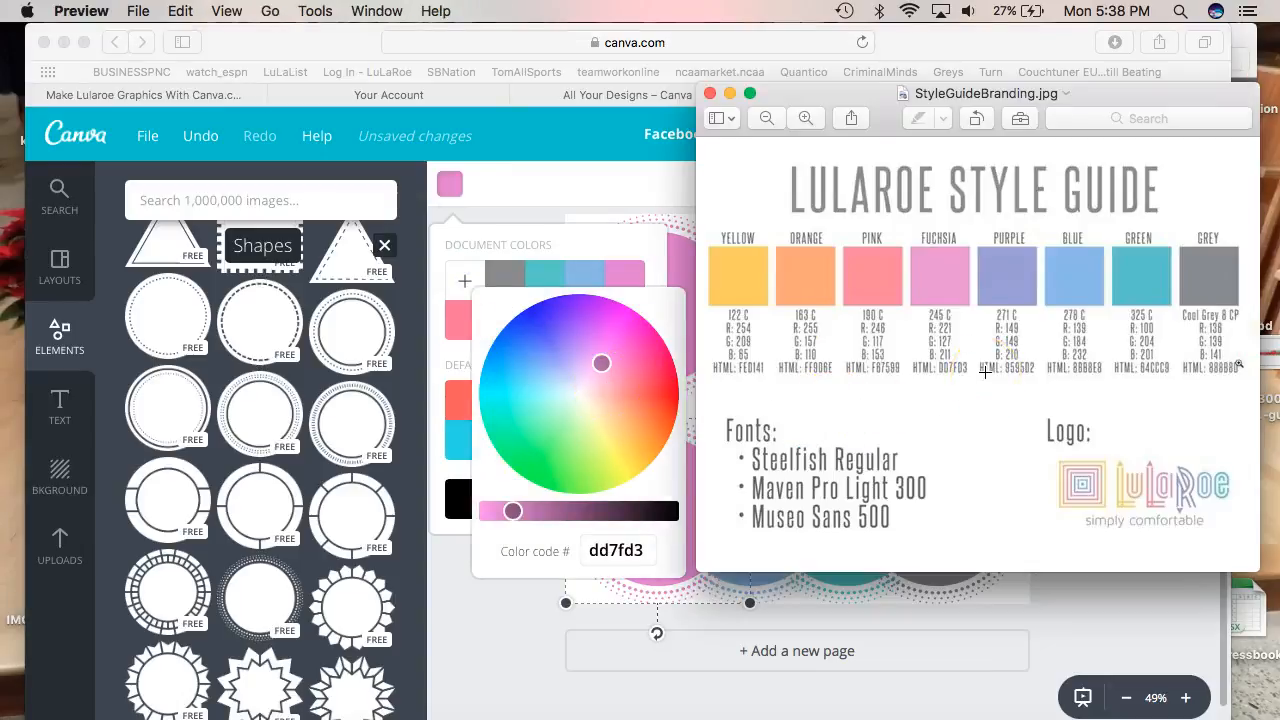
key("super+Tab")
left_click_drag(651, 550, 563, 545)
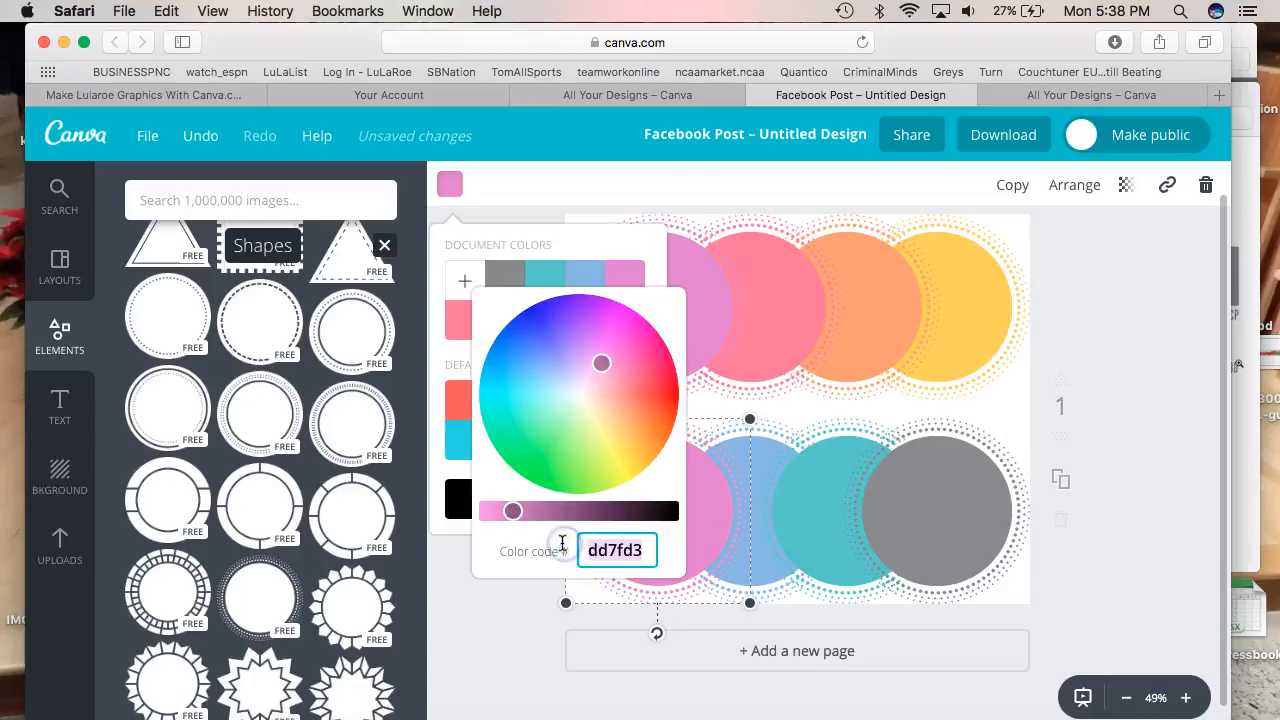
type("9595d")
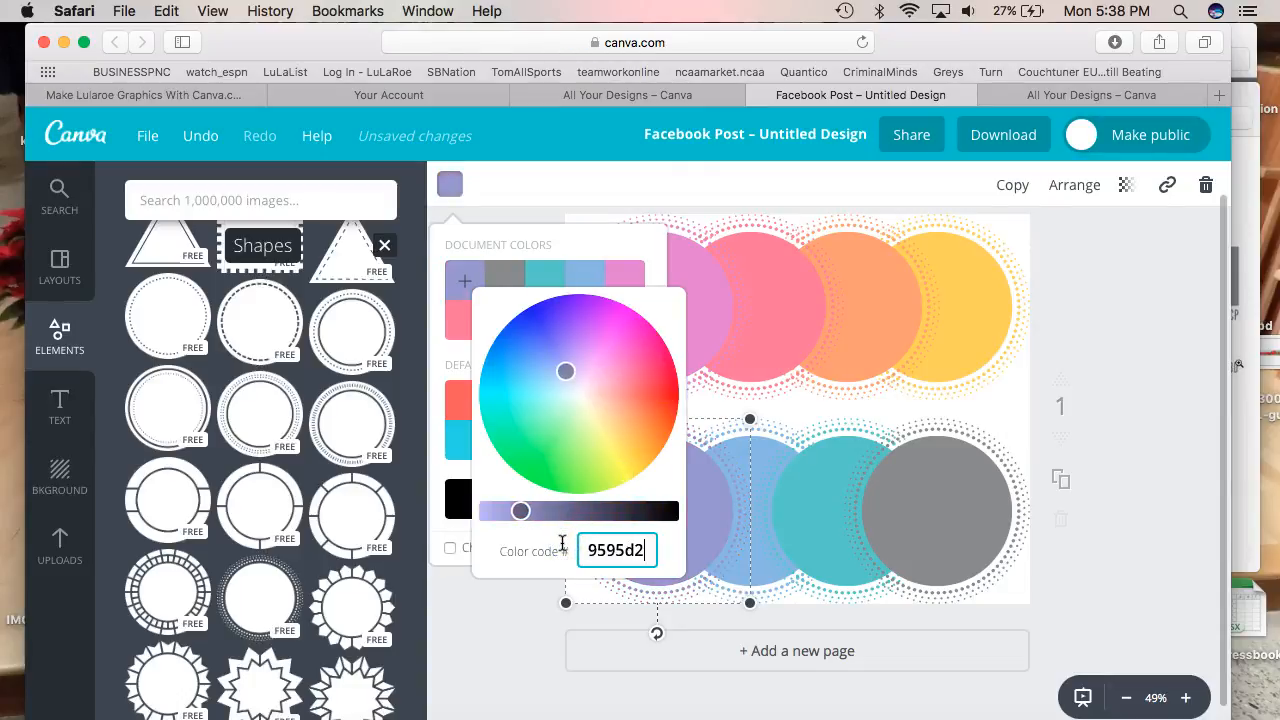
type("2")
key("Return")
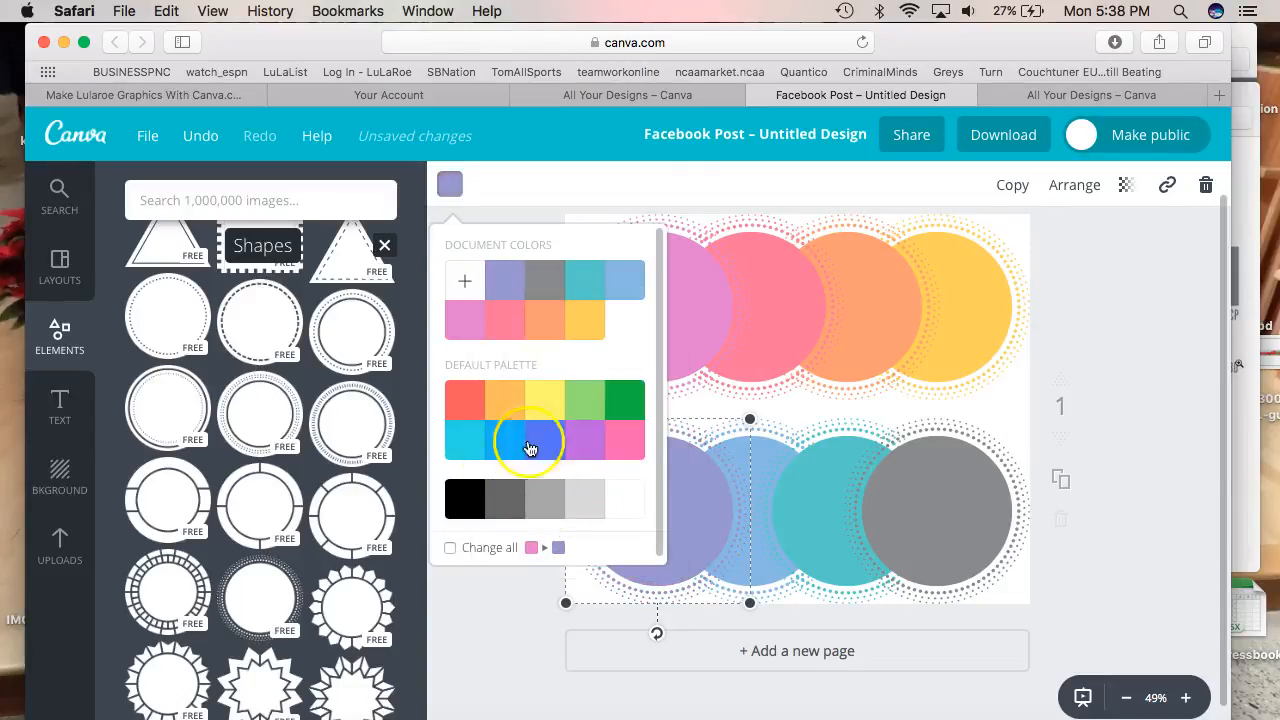
left_click(817, 415)
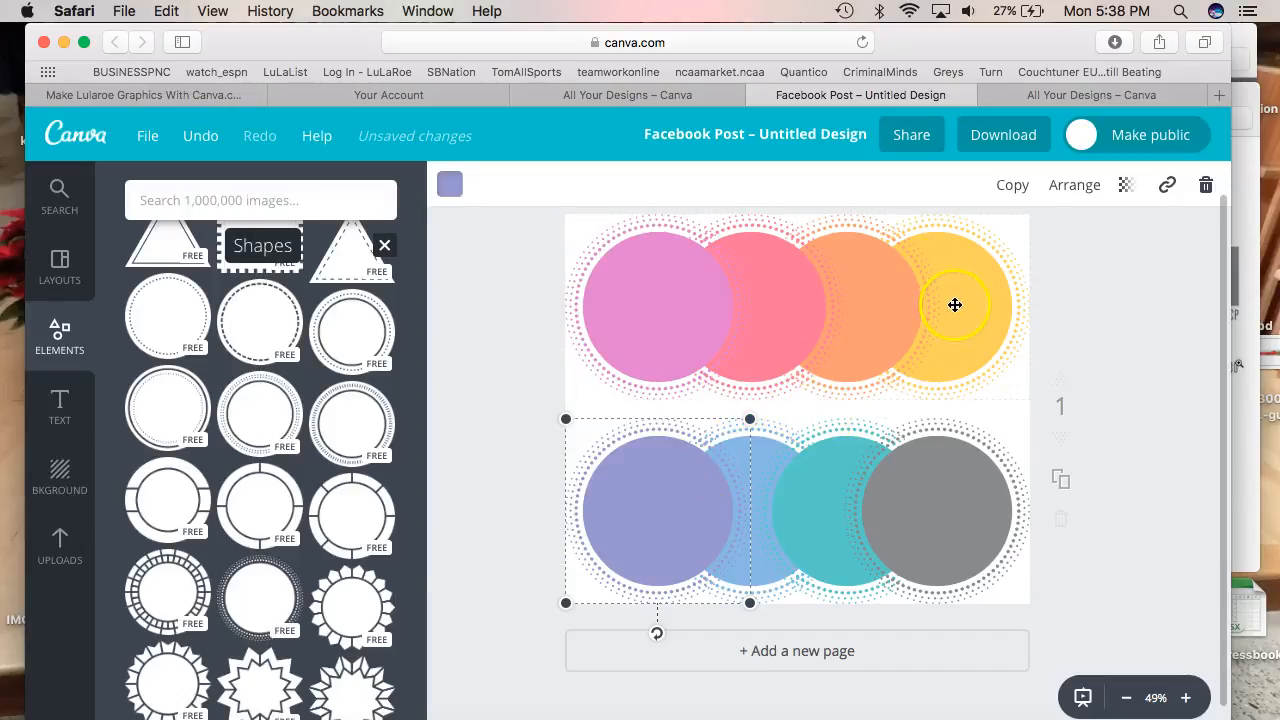
Send the purple circle backward so it sits behind the blue circle
left_click(1073, 188)
left_click(1048, 276)
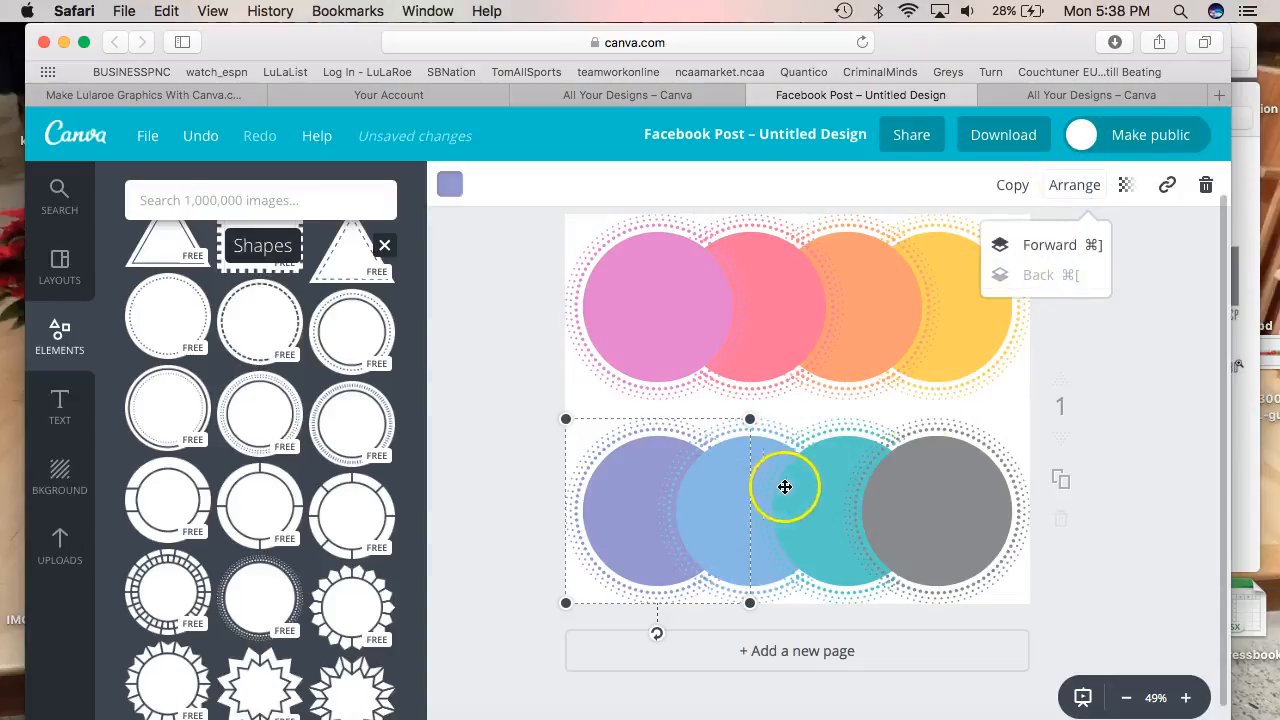
left_click(1050, 246)
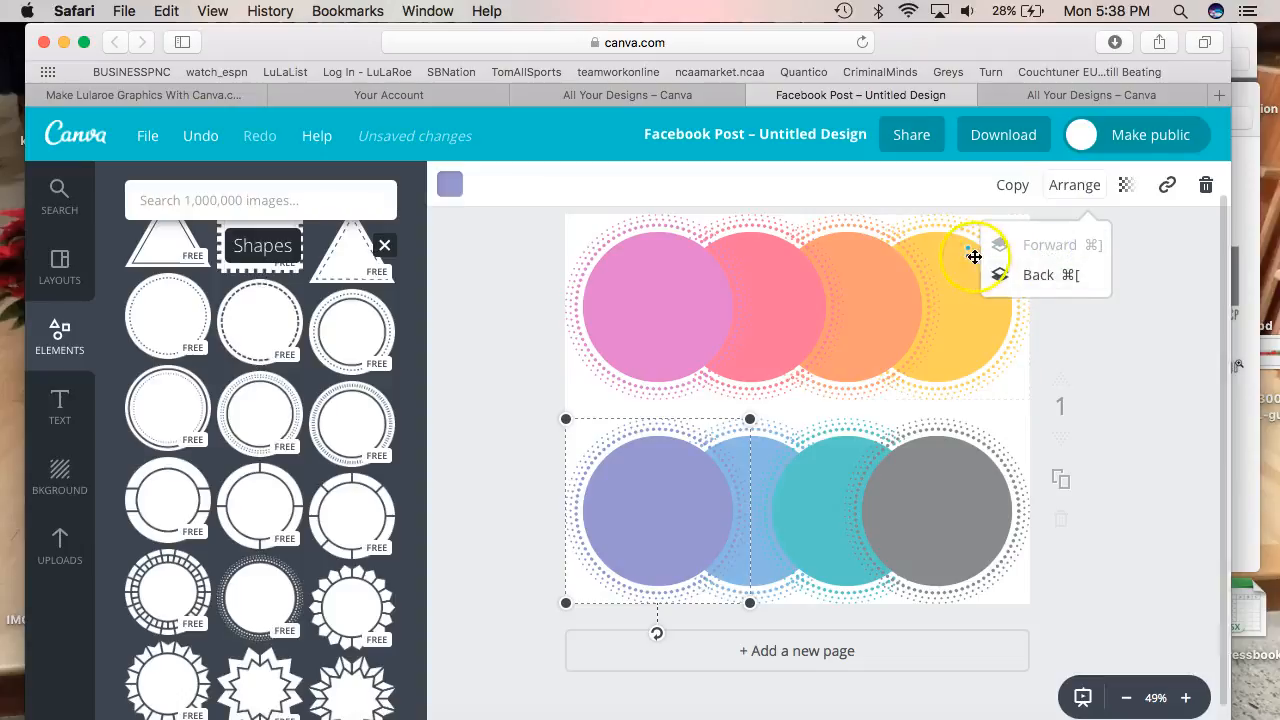
left_click(1036, 275)
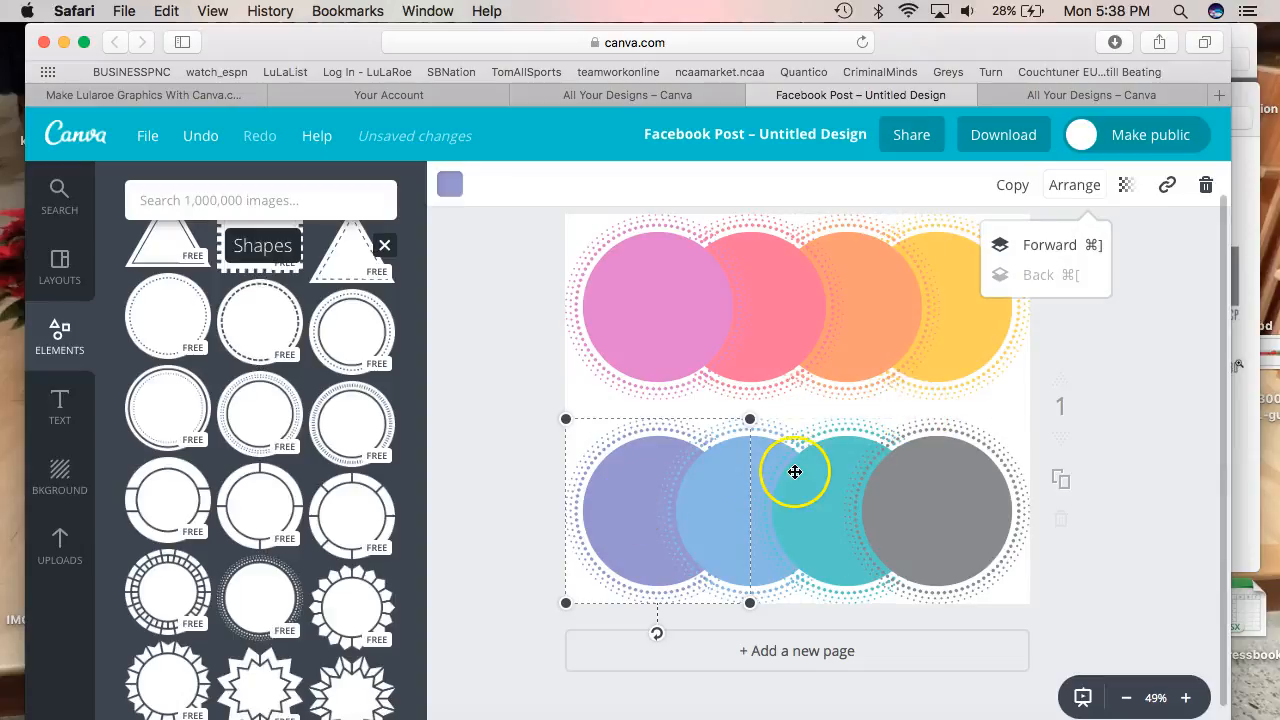
left_click(1150, 327)
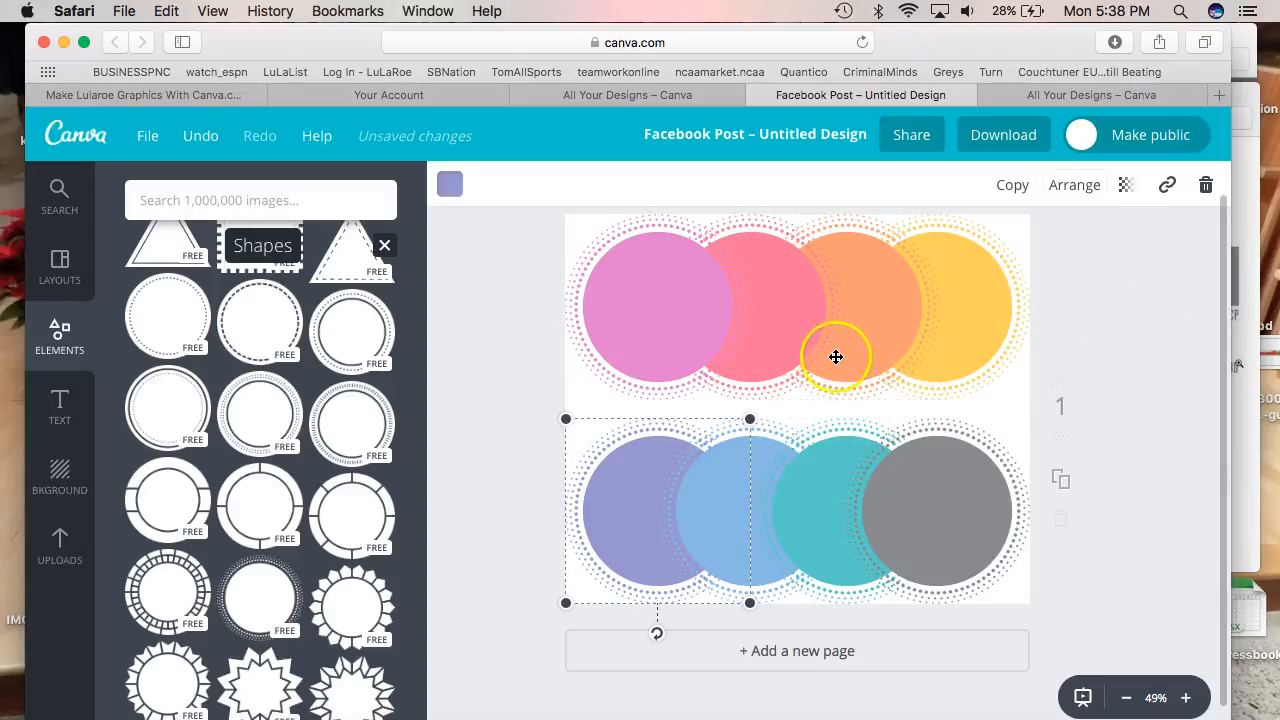
left_click(1140, 334)
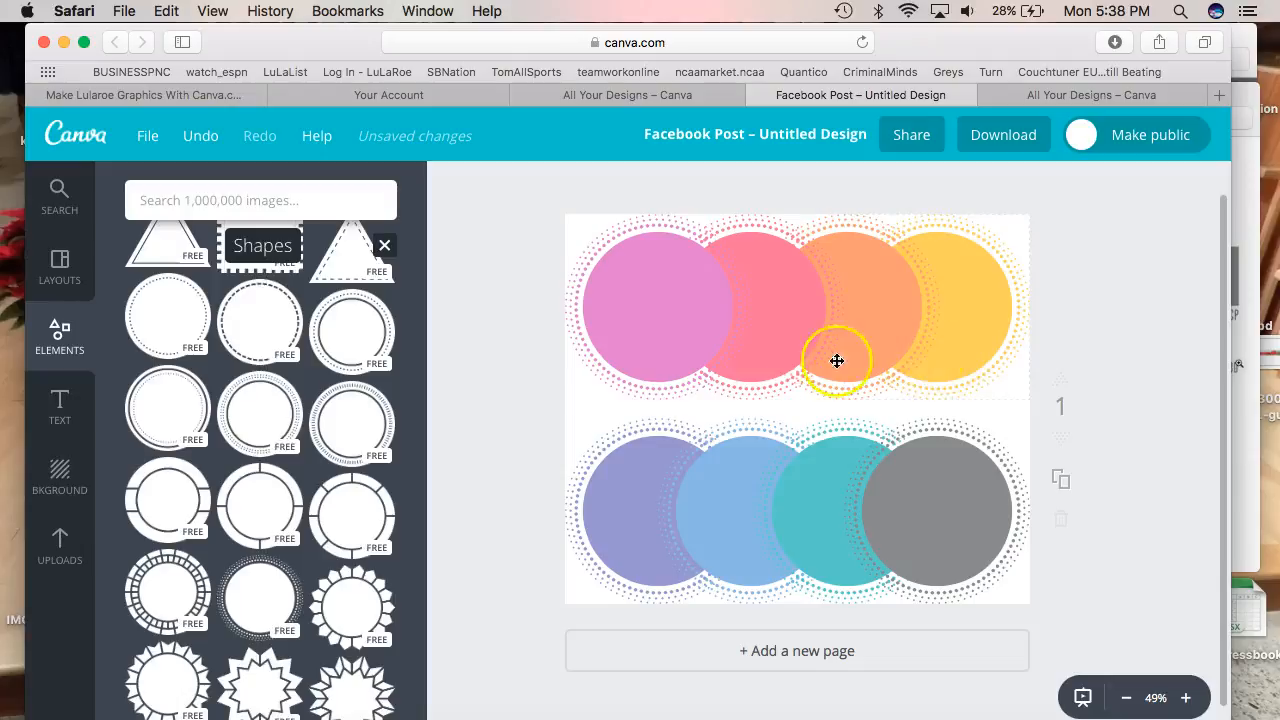
Try transparency on the pink and red top-row circles, then restore them
left_click(637, 330)
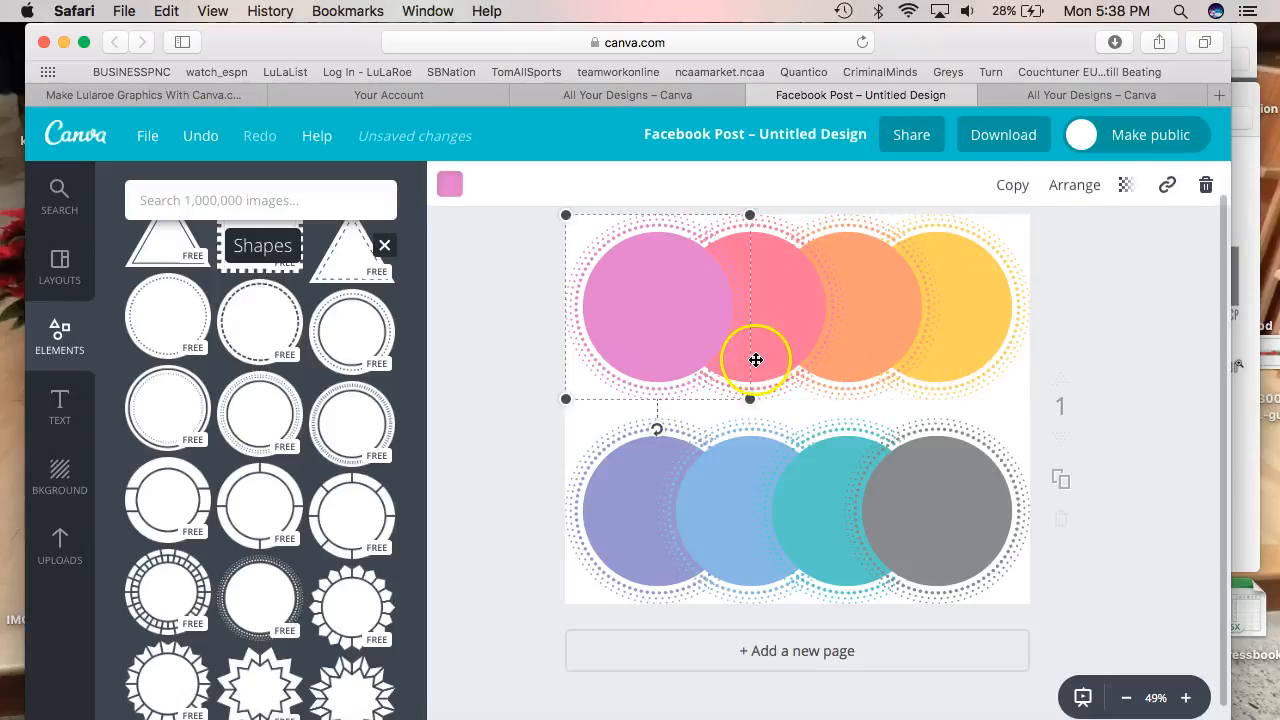
left_click(1125, 185)
left_click_drag(1077, 244, 1041, 249)
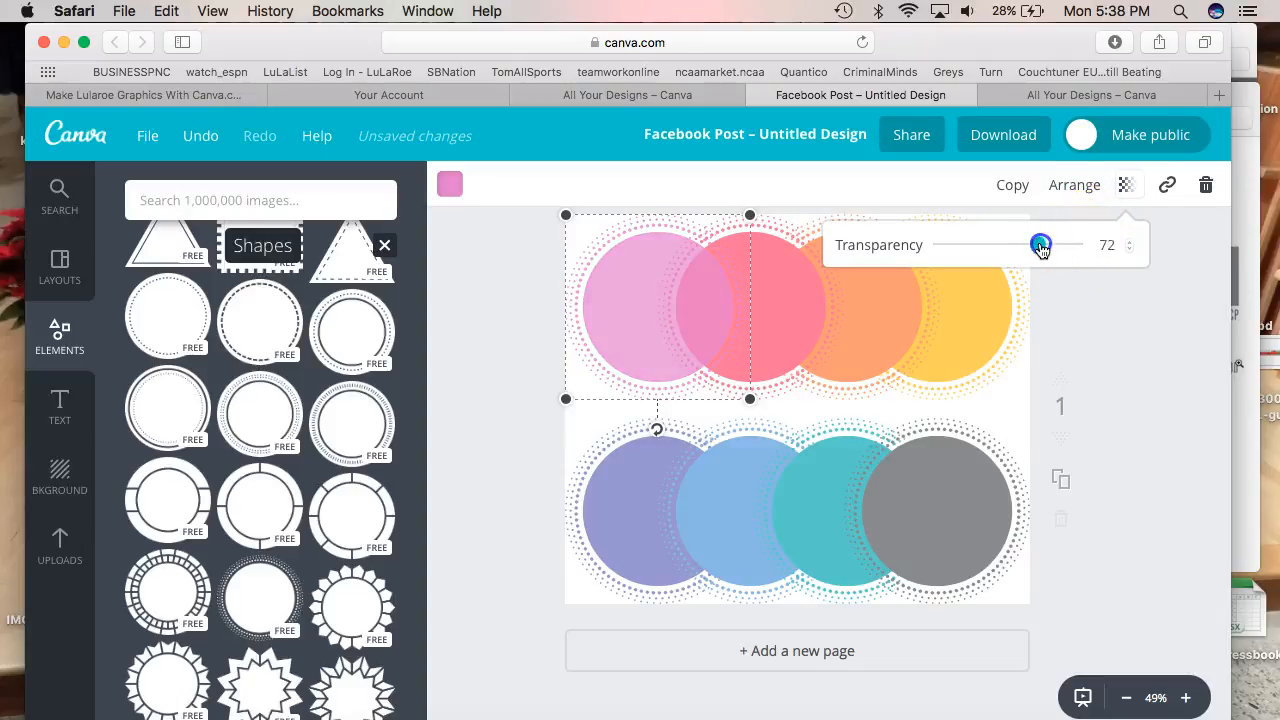
left_click(777, 314)
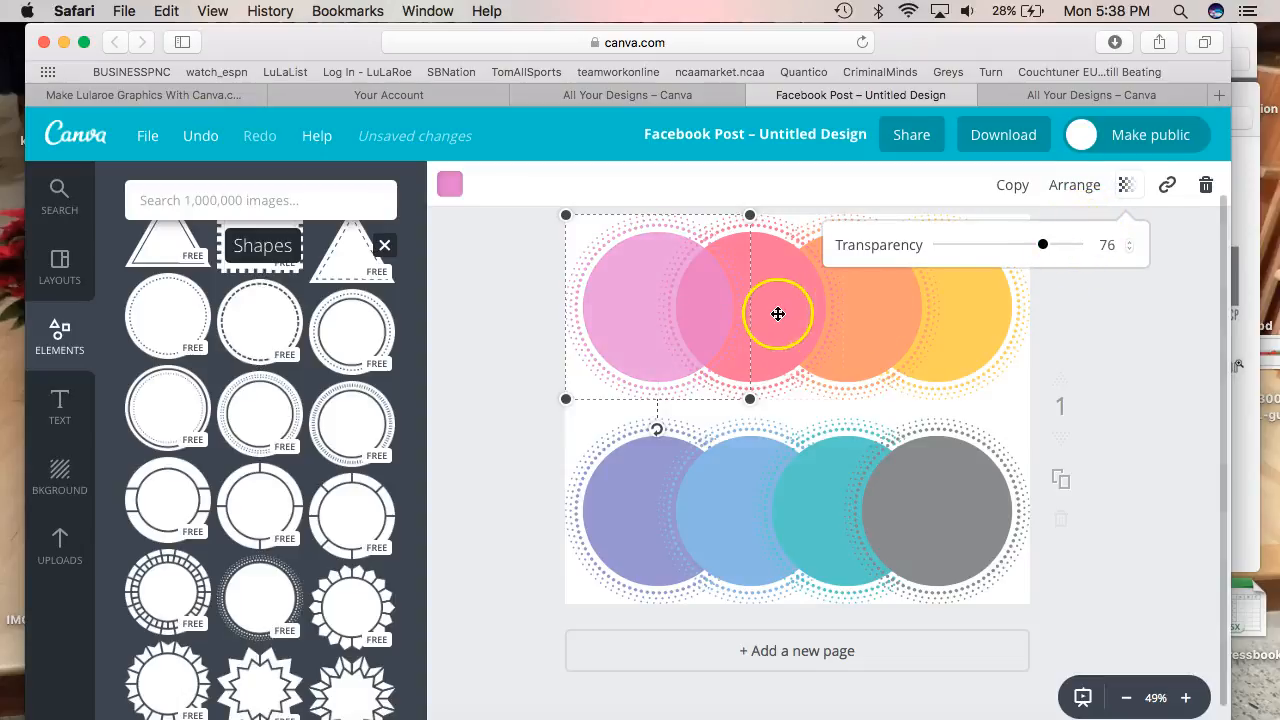
left_click(1128, 184)
left_click_drag(1075, 244, 1112, 246)
left_click(624, 293)
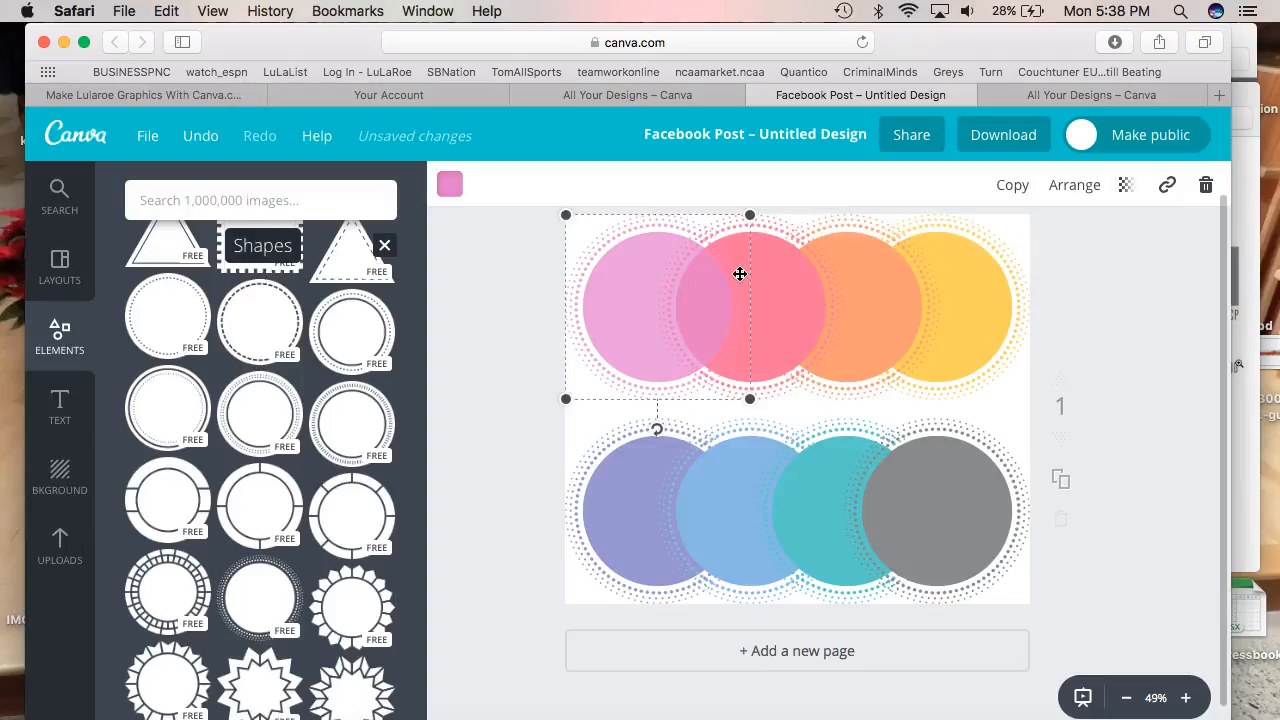
left_click(1126, 185)
left_click_drag(1075, 244, 1106, 306)
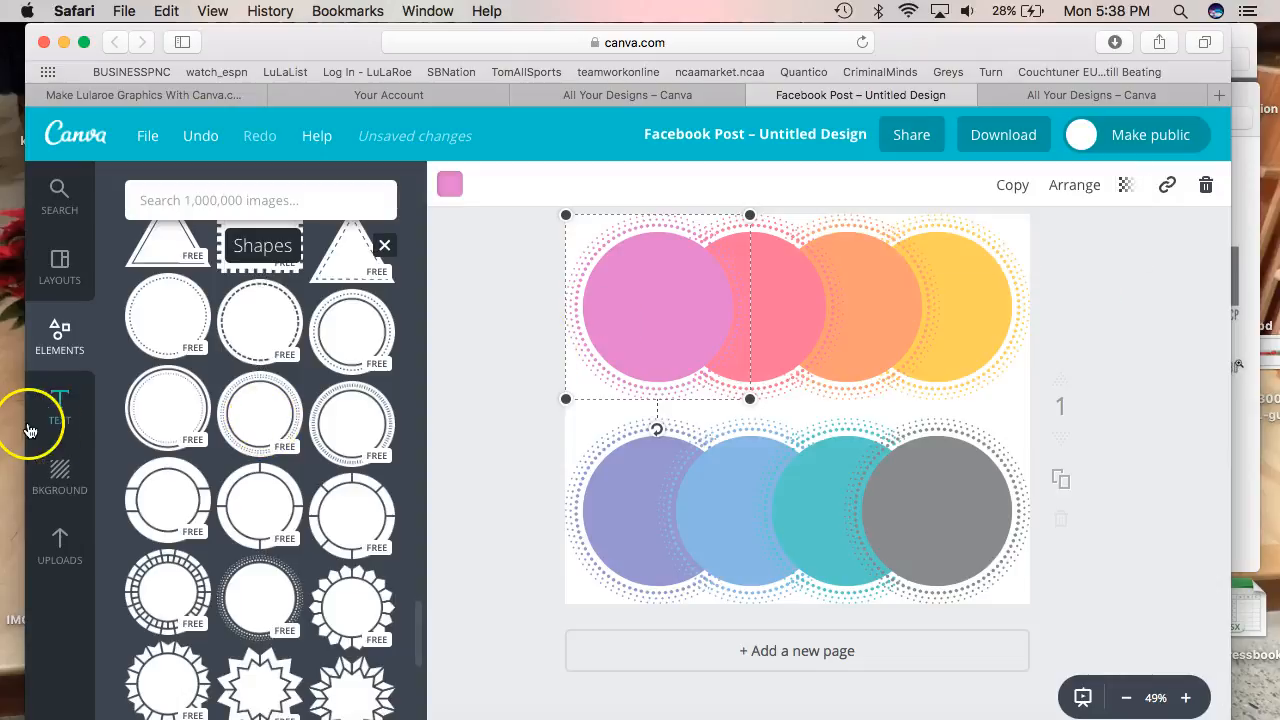
Add a heading reading 'LuLaRoe' in the SUNDAY font
left_click(59, 420)
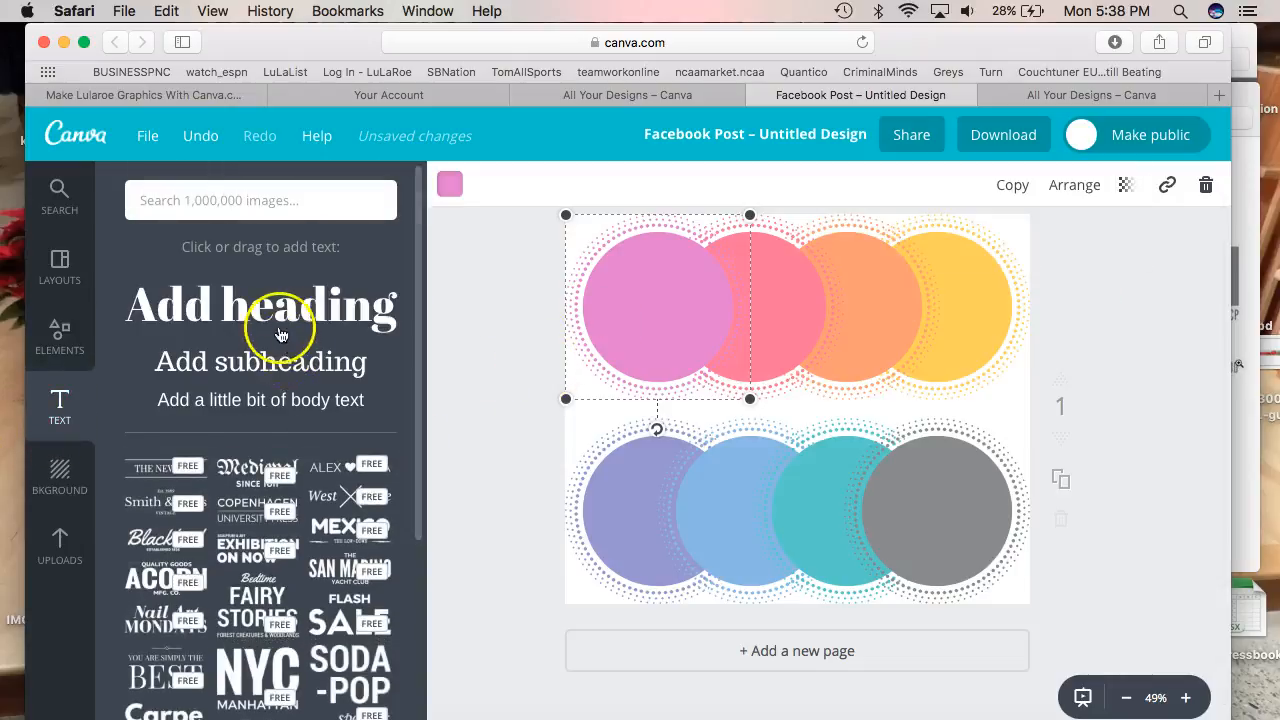
left_click(276, 322)
left_click(793, 427)
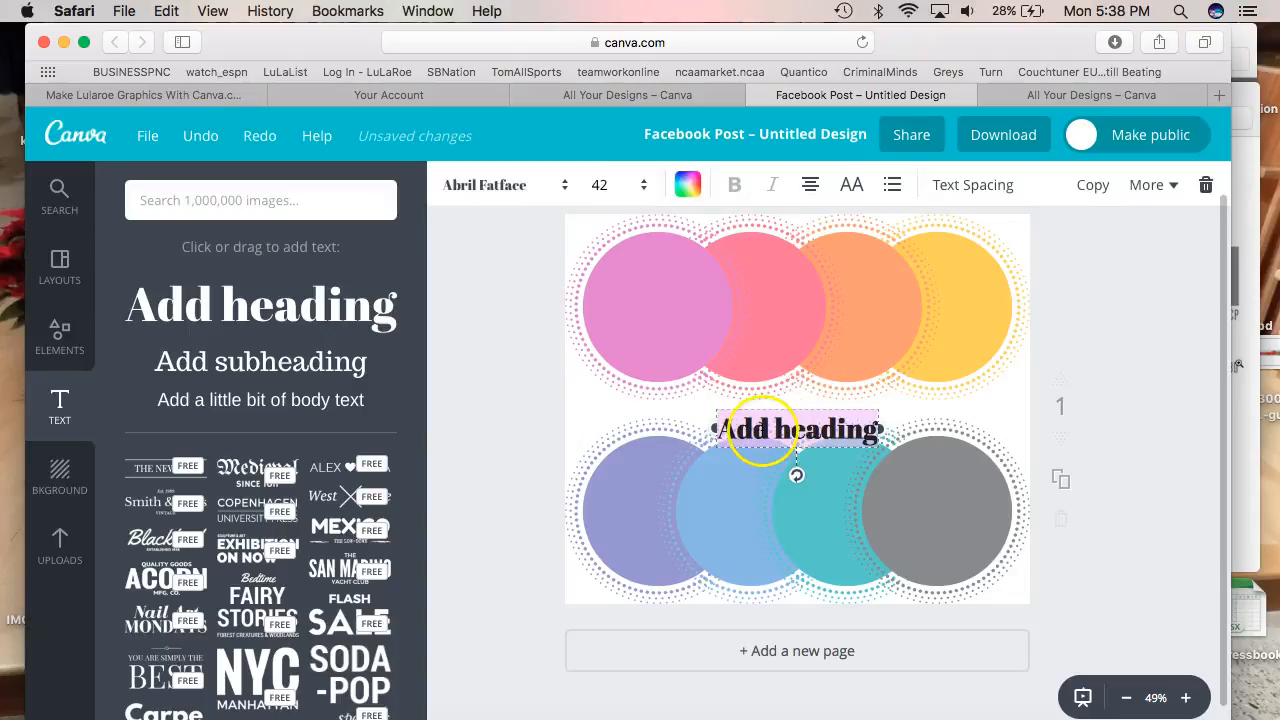
key("BackSpace")
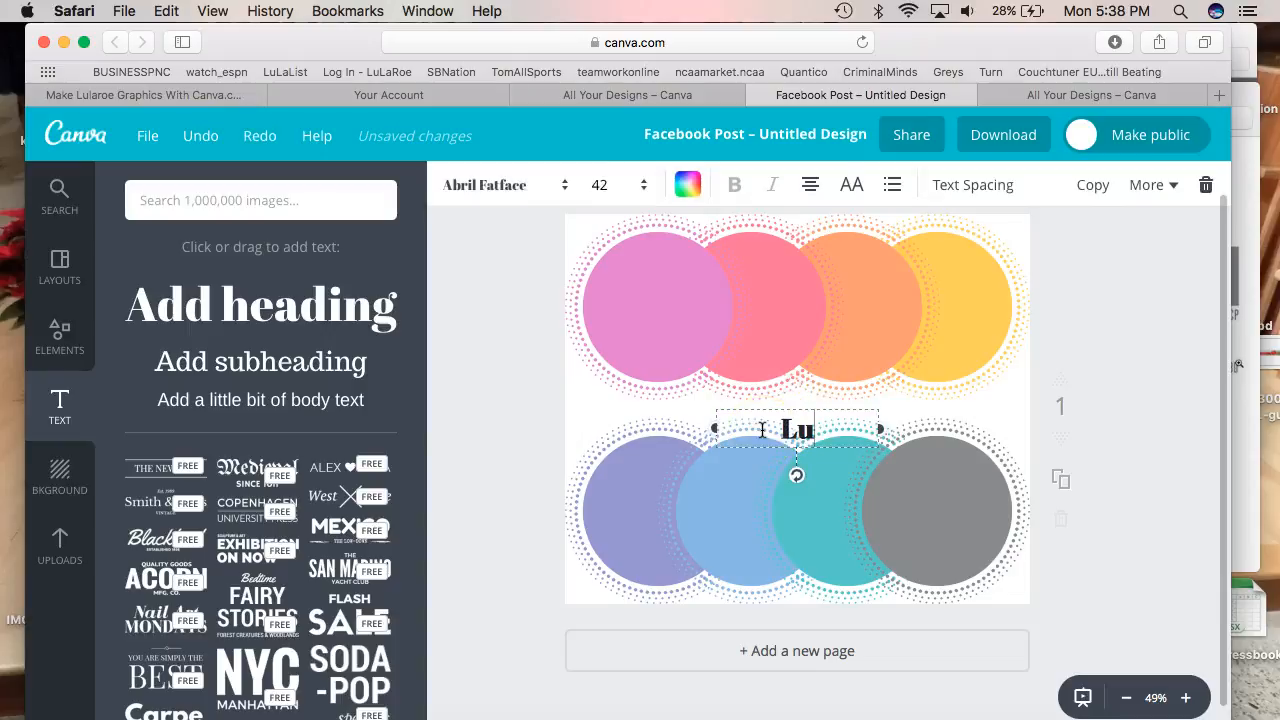
type("LuLaRoe")
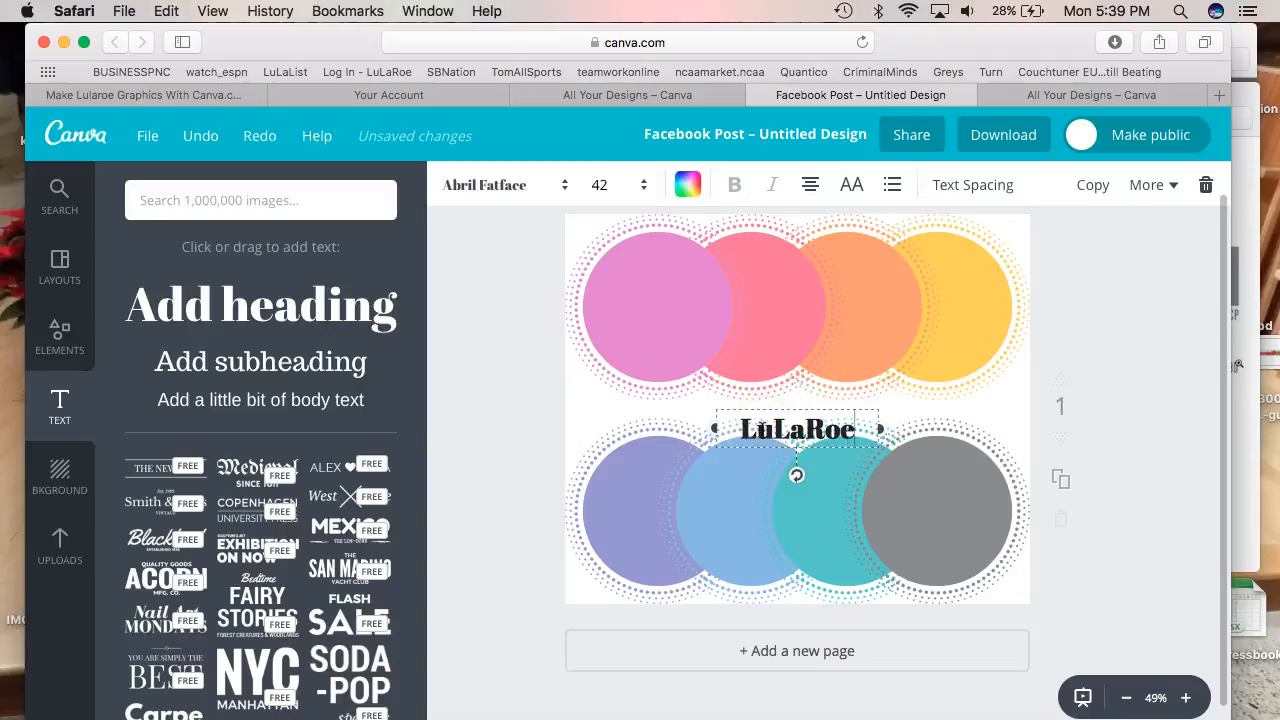
left_click(490, 185)
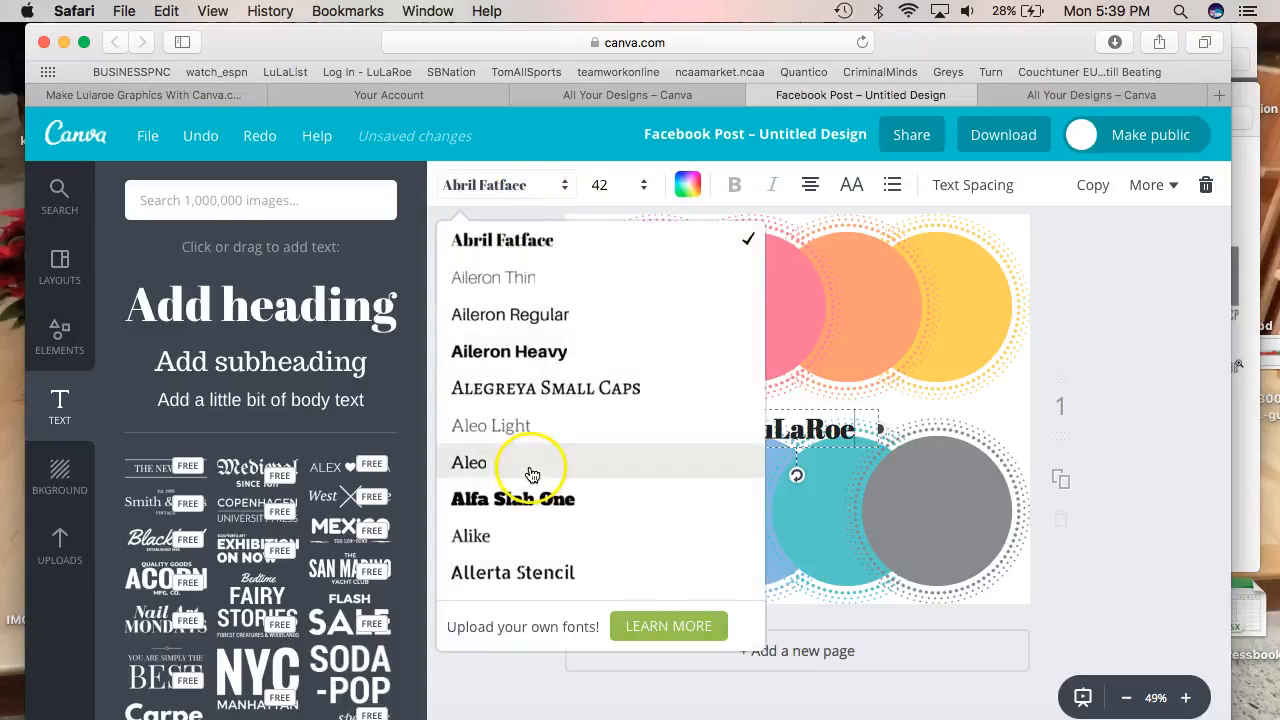
scroll(550, 490, "down", 15)
scroll(549, 496, "down", 20)
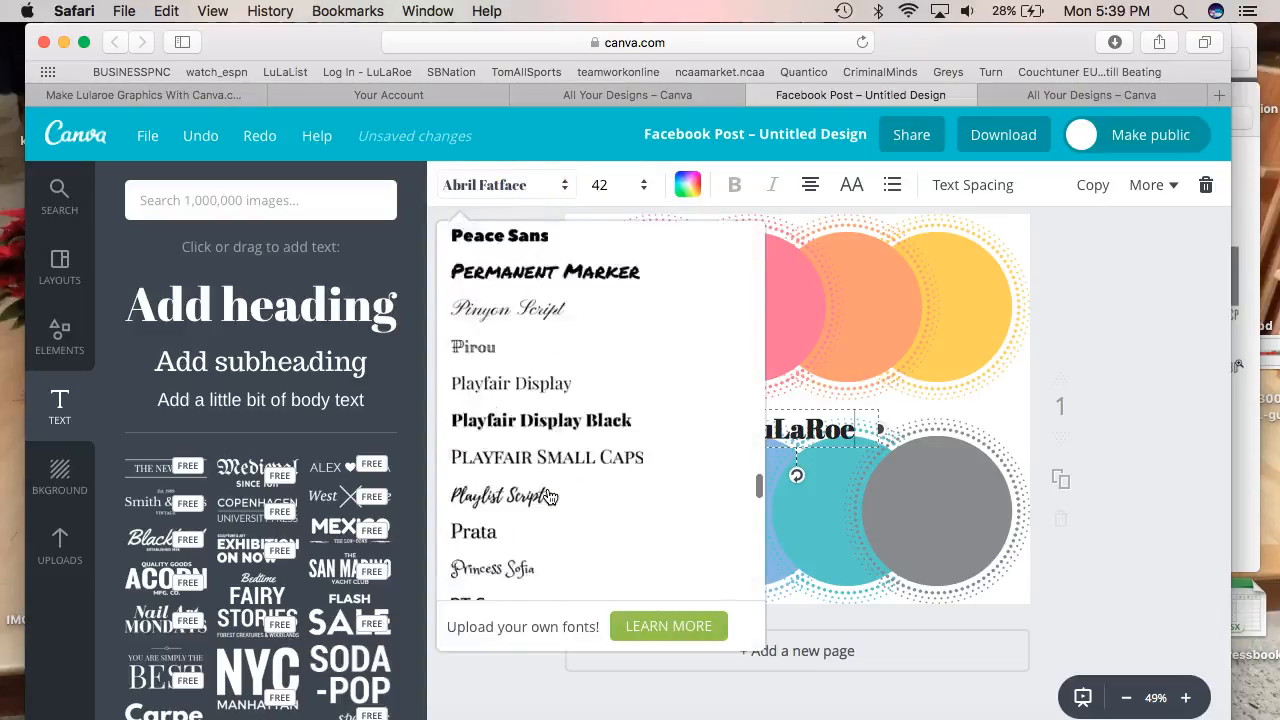
scroll(549, 496, "up", 5)
left_click(499, 523)
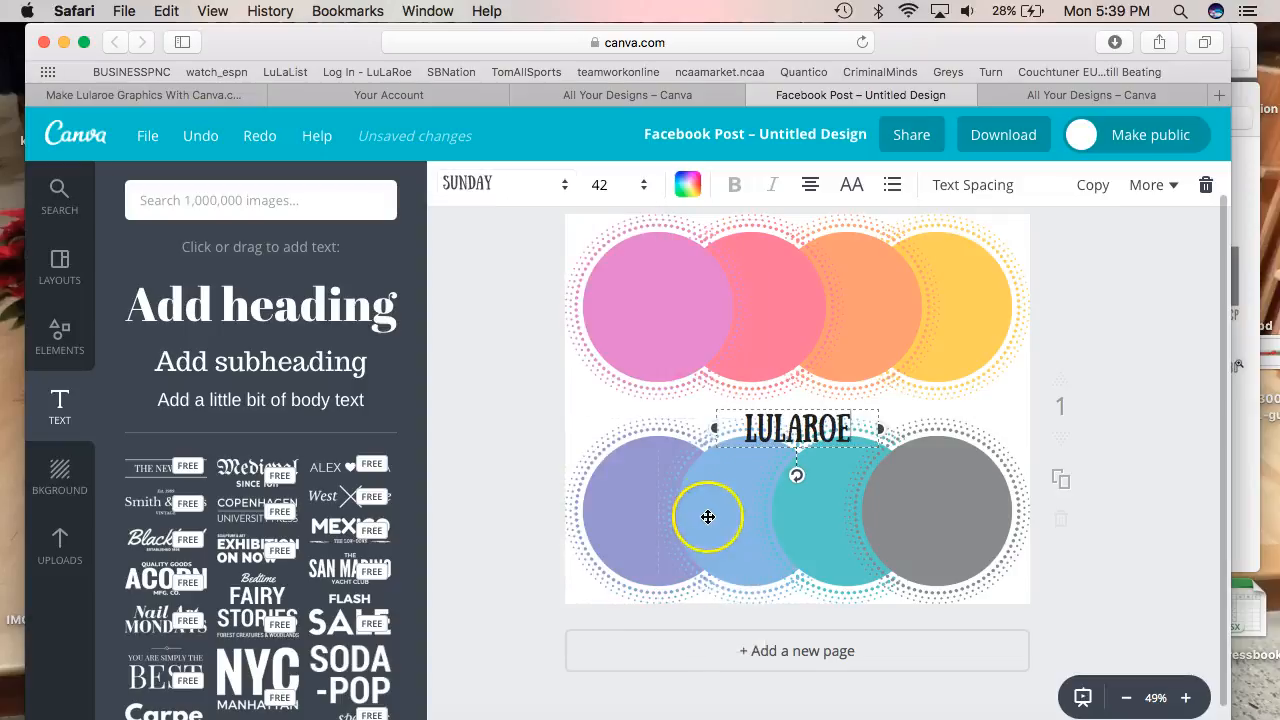
Make the heading grey and move it up between the two circle rows
left_click(687, 184)
left_click(834, 280)
left_click(753, 322)
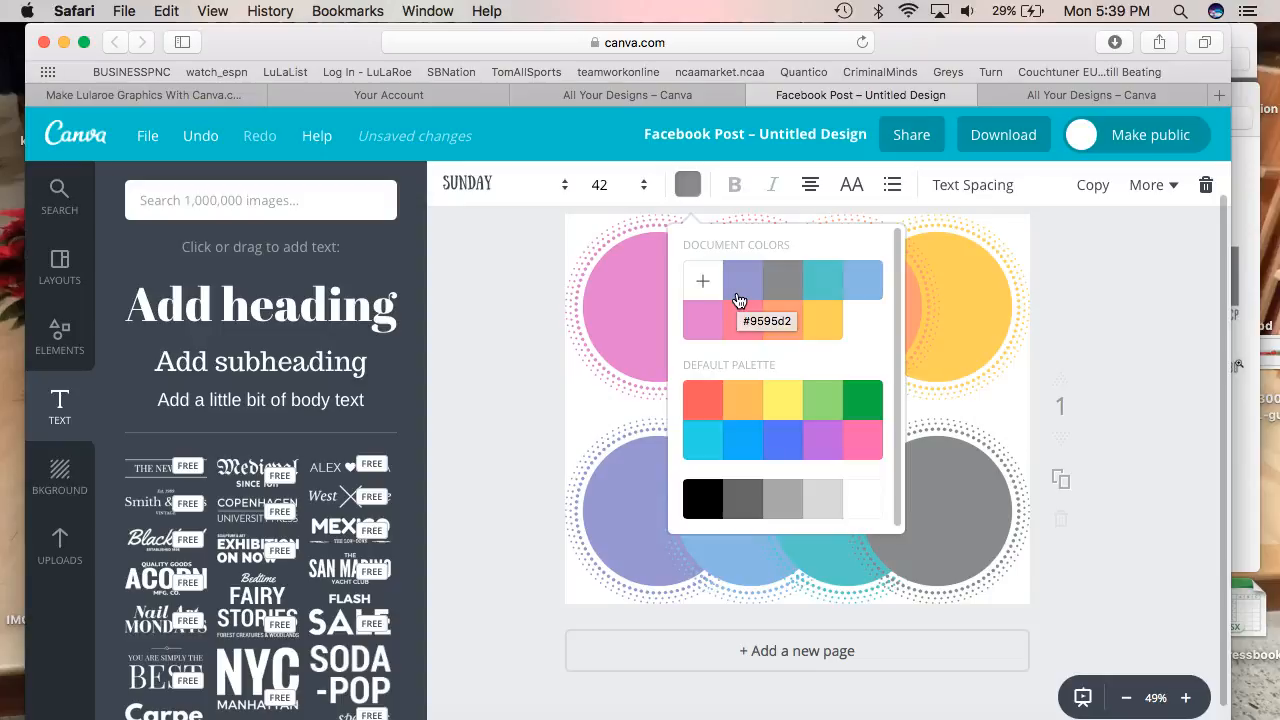
left_click(595, 403)
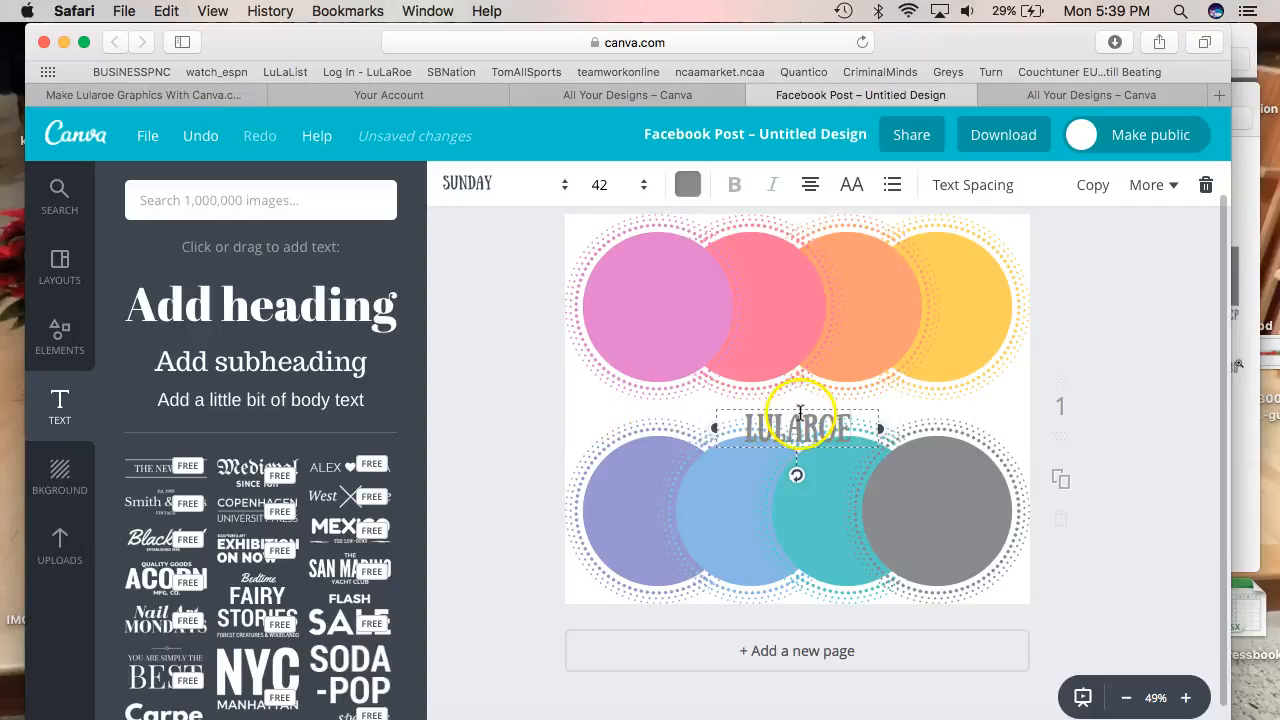
left_click_drag(802, 409, 802, 391)
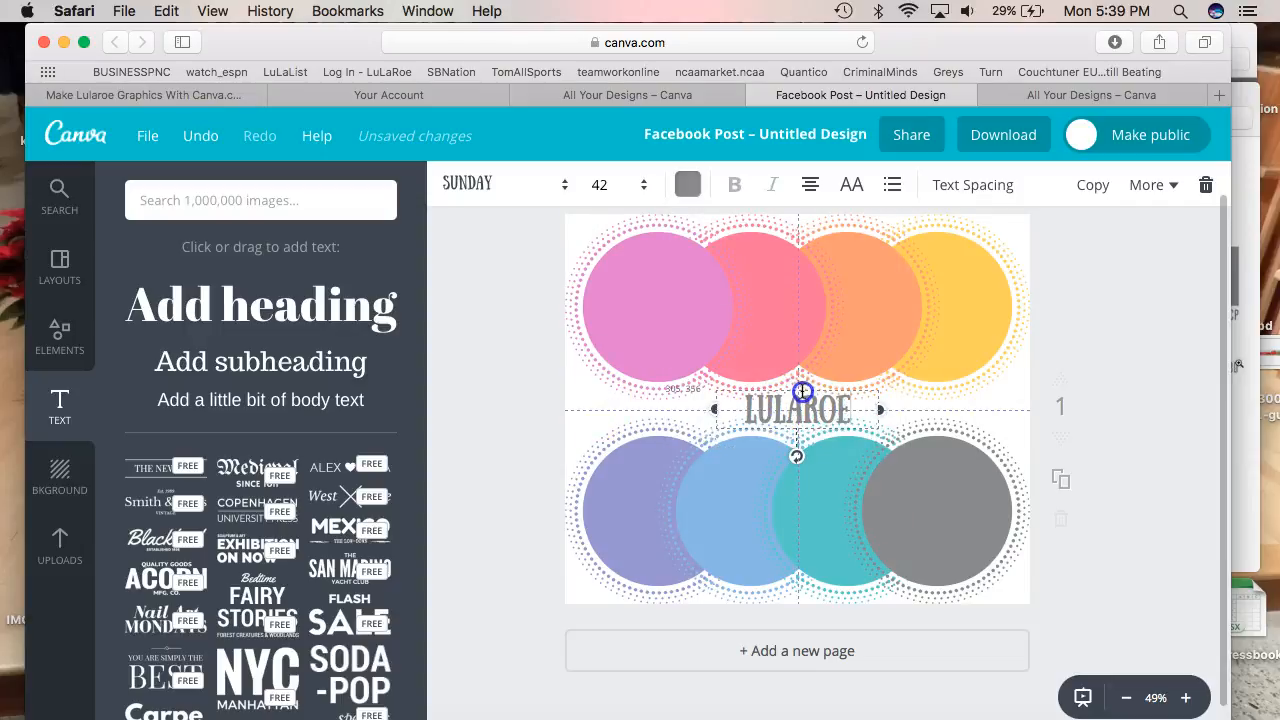
left_click(1144, 358)
Extend the heading with 'with' followed by the seller's name
left_click(859, 418)
type("with")
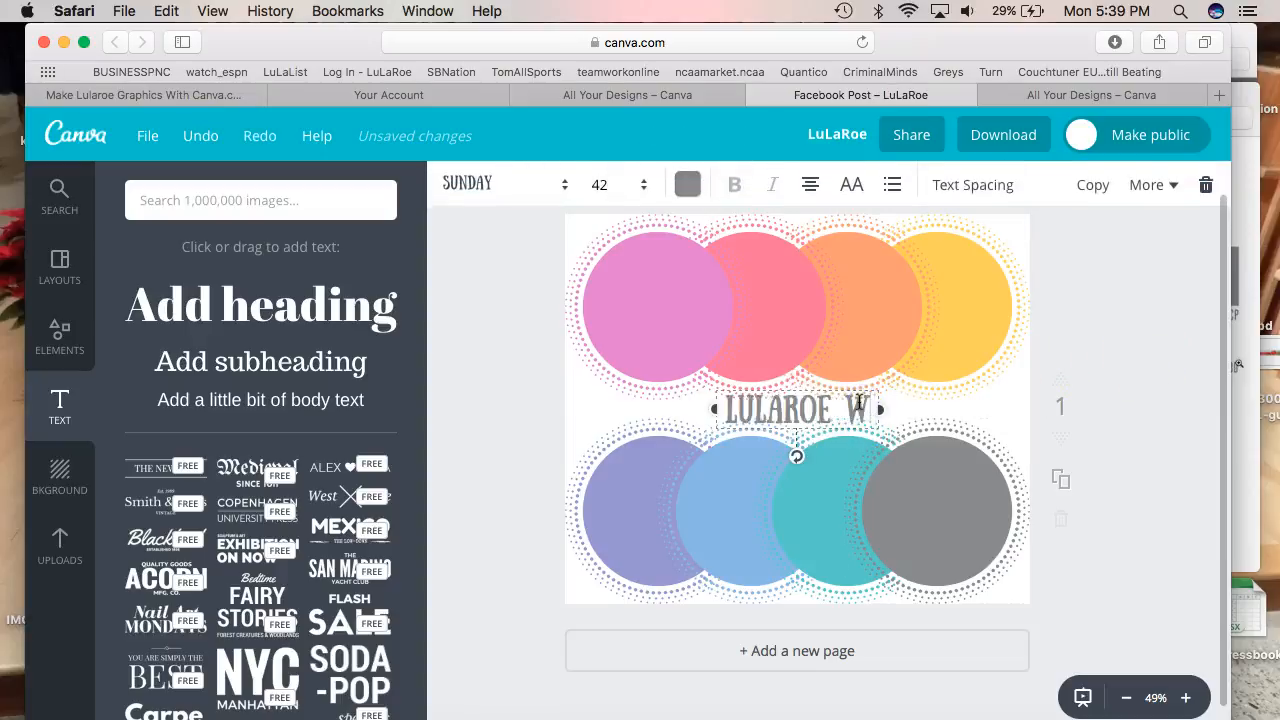
type(" kaytee")
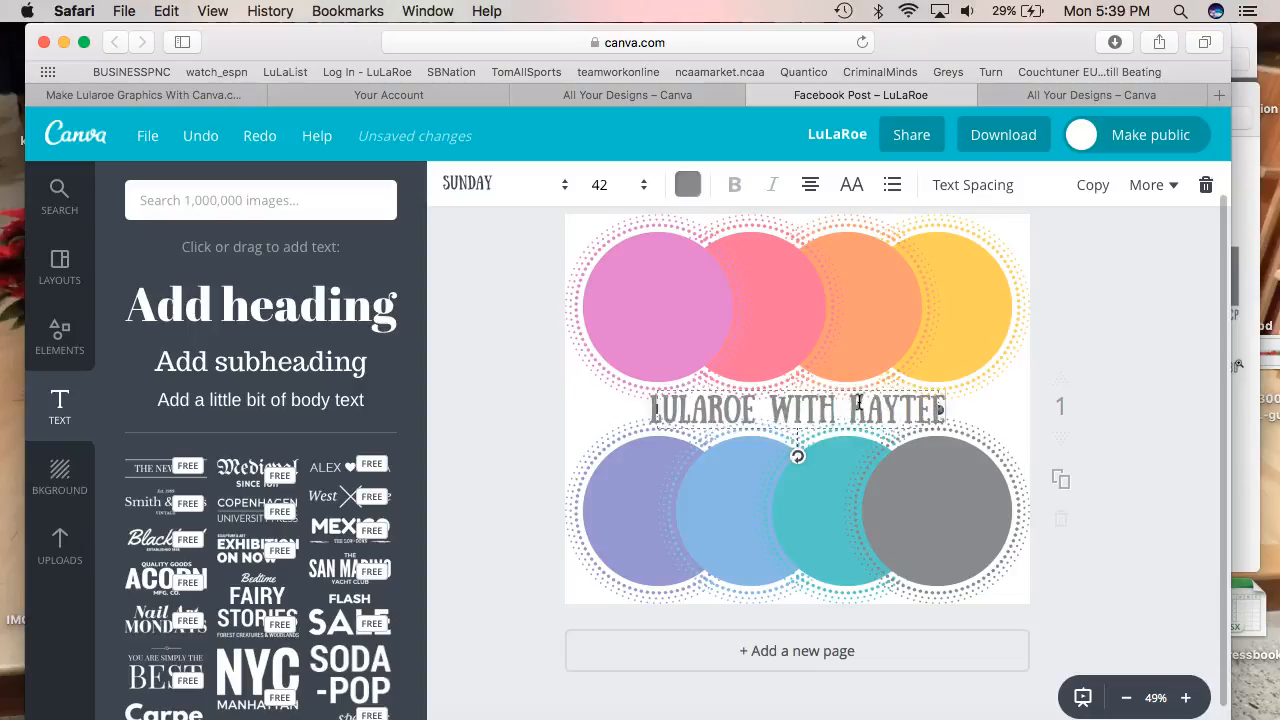
left_click(56, 336)
Delete the pink phone icon and add the NYC/Manhattan text design from Elements
left_click(384, 245)
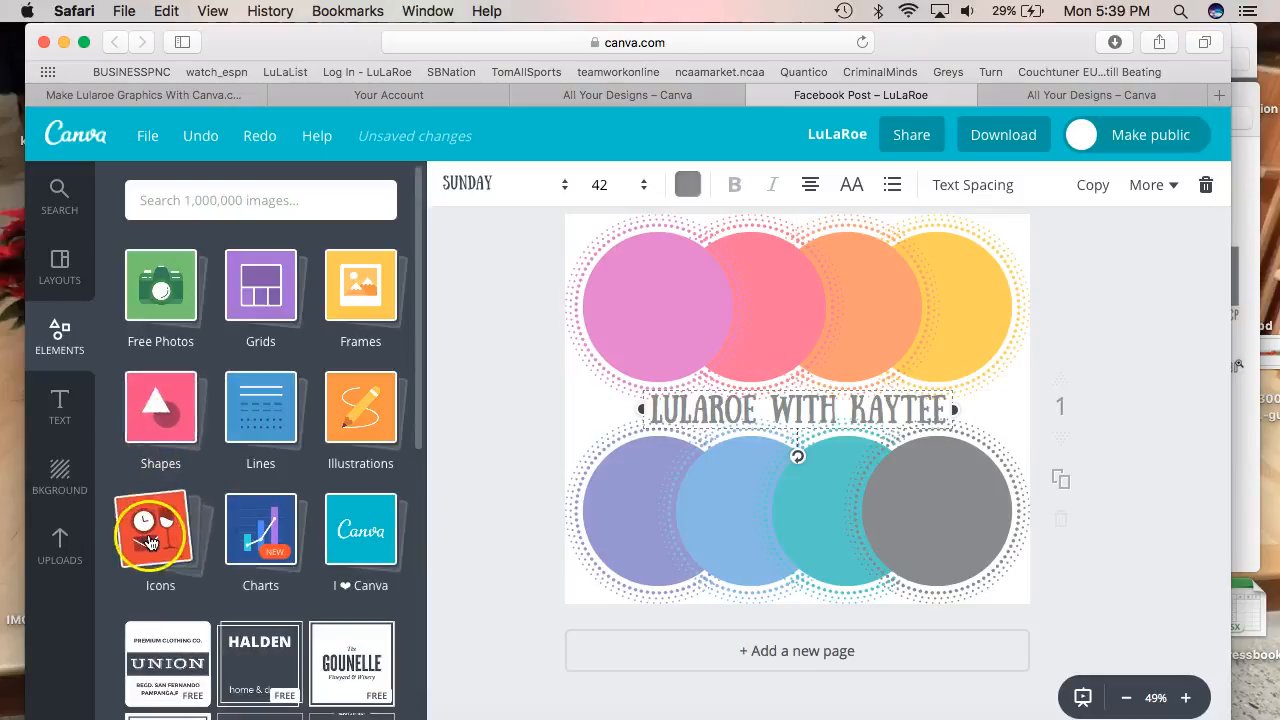
left_click(155, 530)
scroll(150, 541, "down", 10)
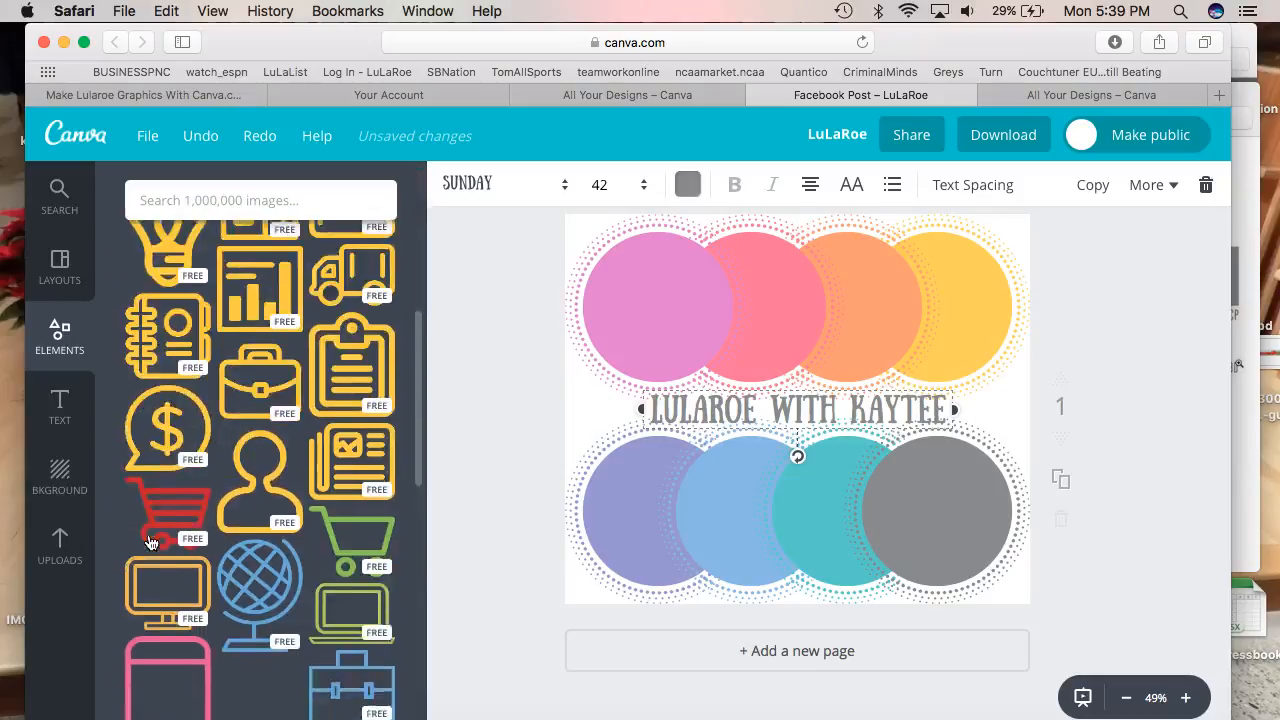
left_click(167, 455)
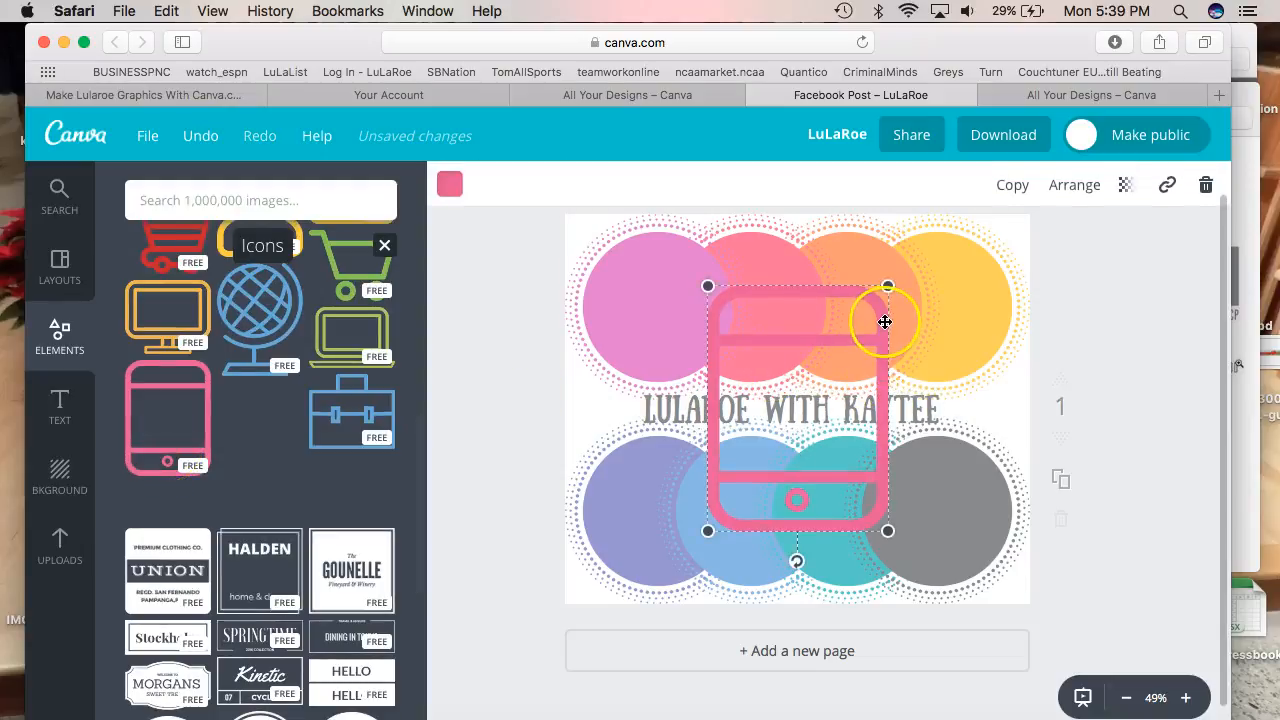
key("Delete")
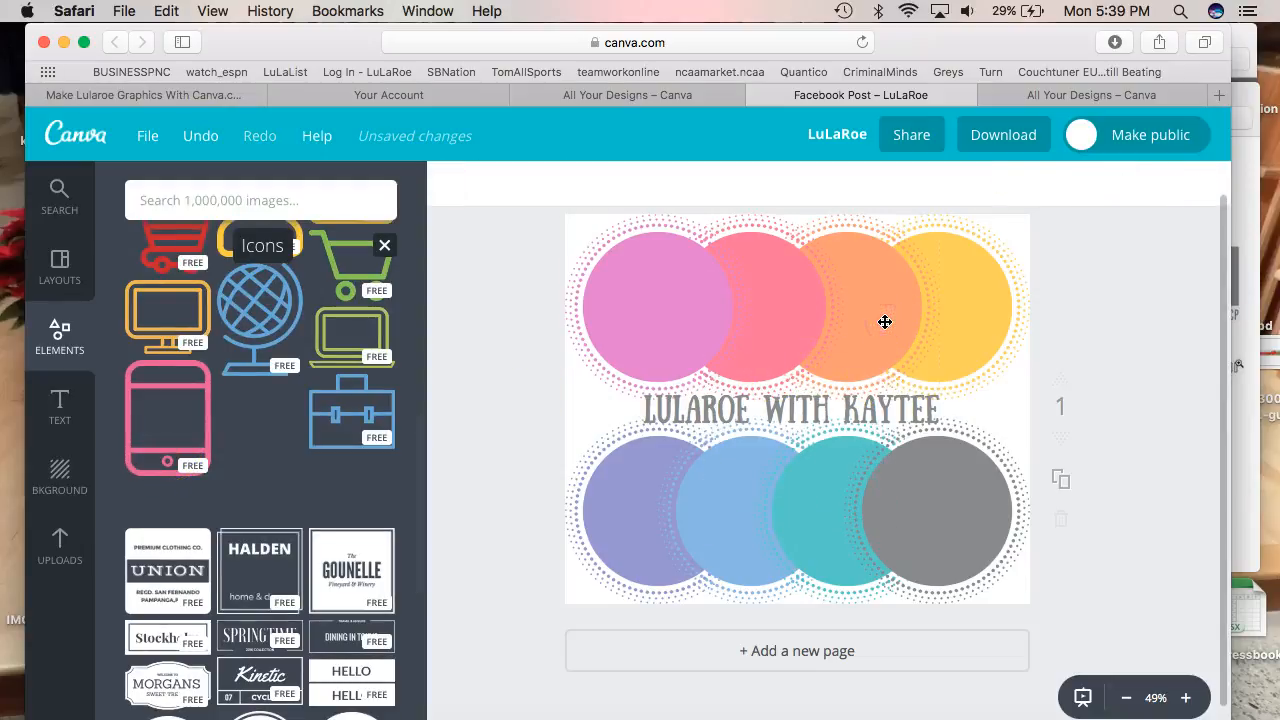
scroll(323, 512, "down", 4)
scroll(323, 512, "down", 5)
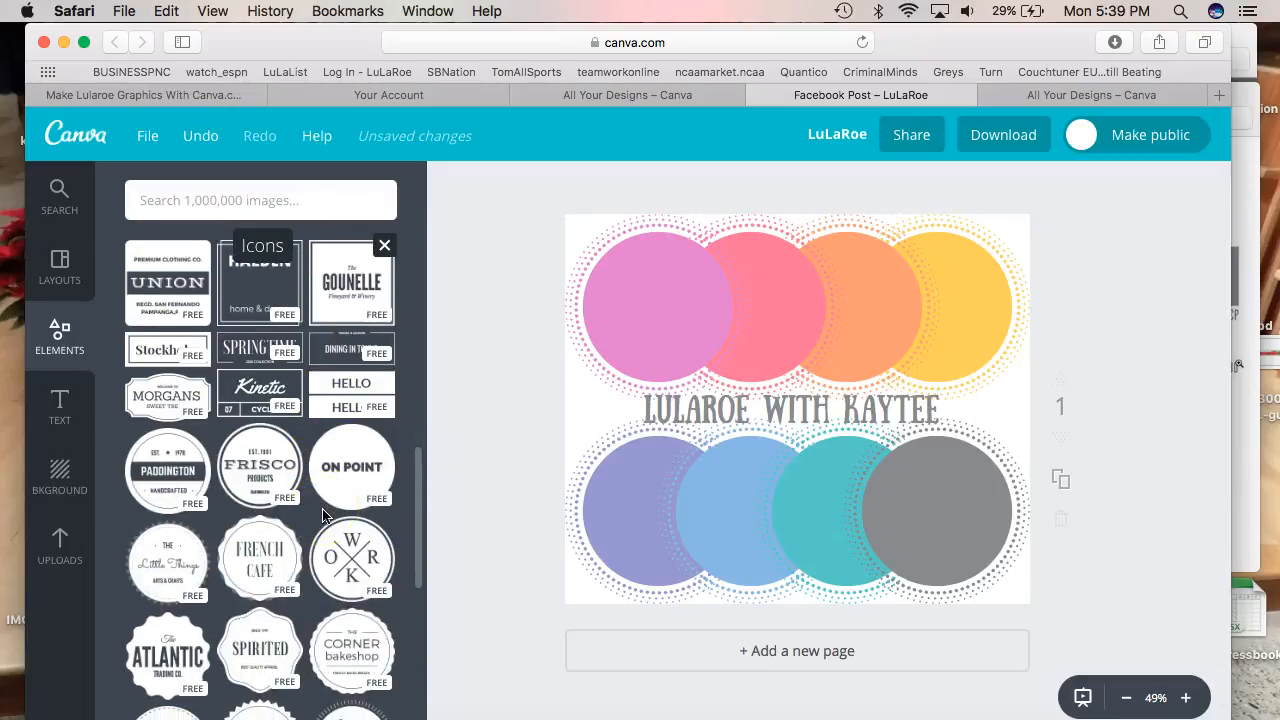
scroll(333, 620, "down", 5)
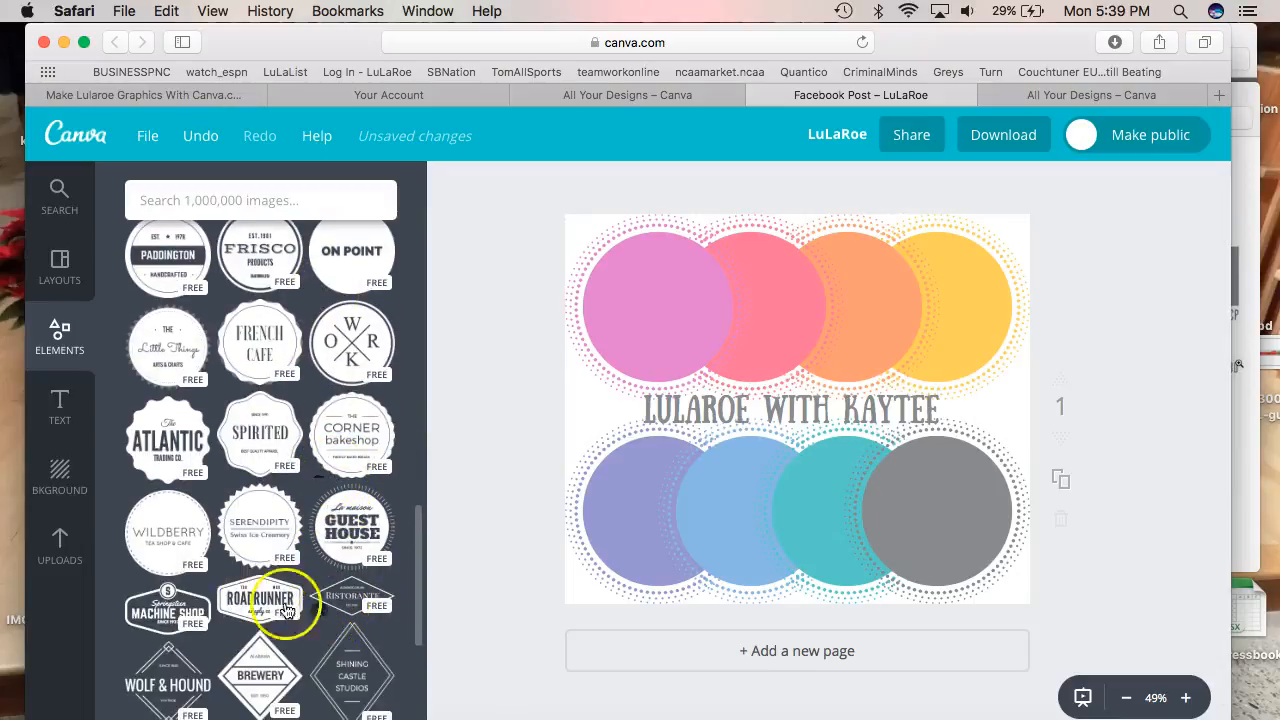
left_click(263, 517)
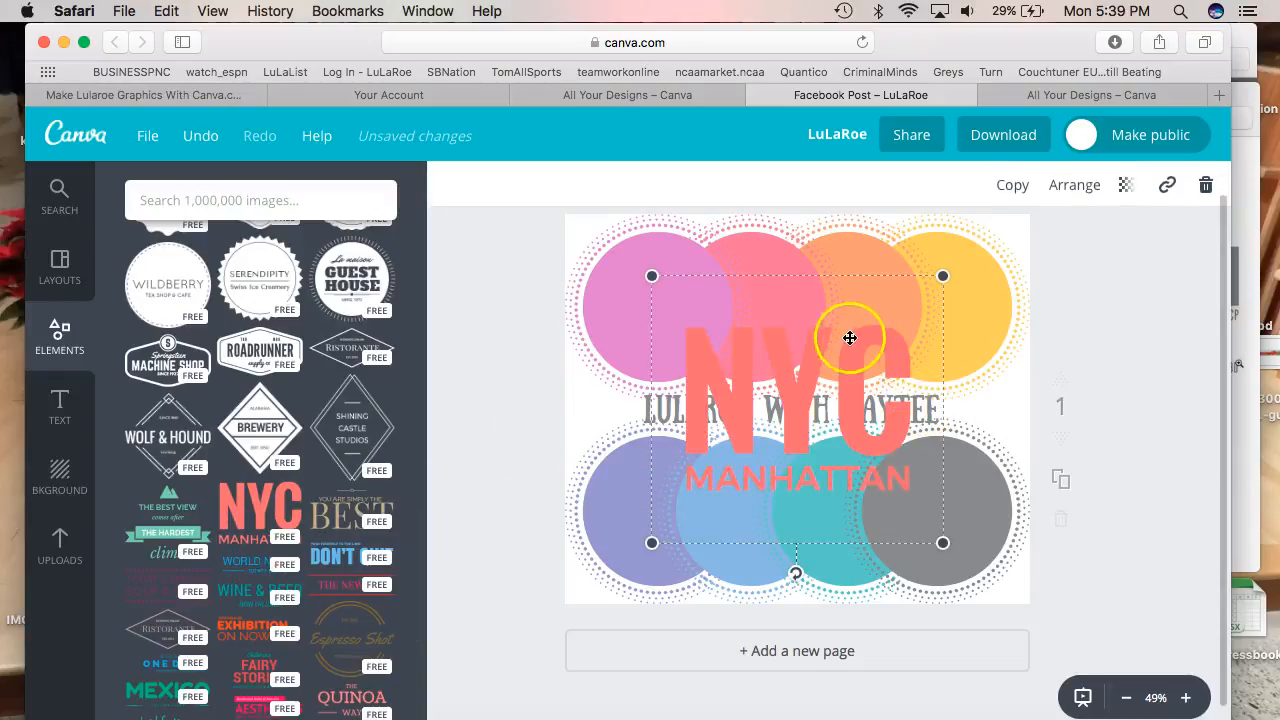
Turn the NYC line into orange text reading 'LLR'
left_click(694, 375)
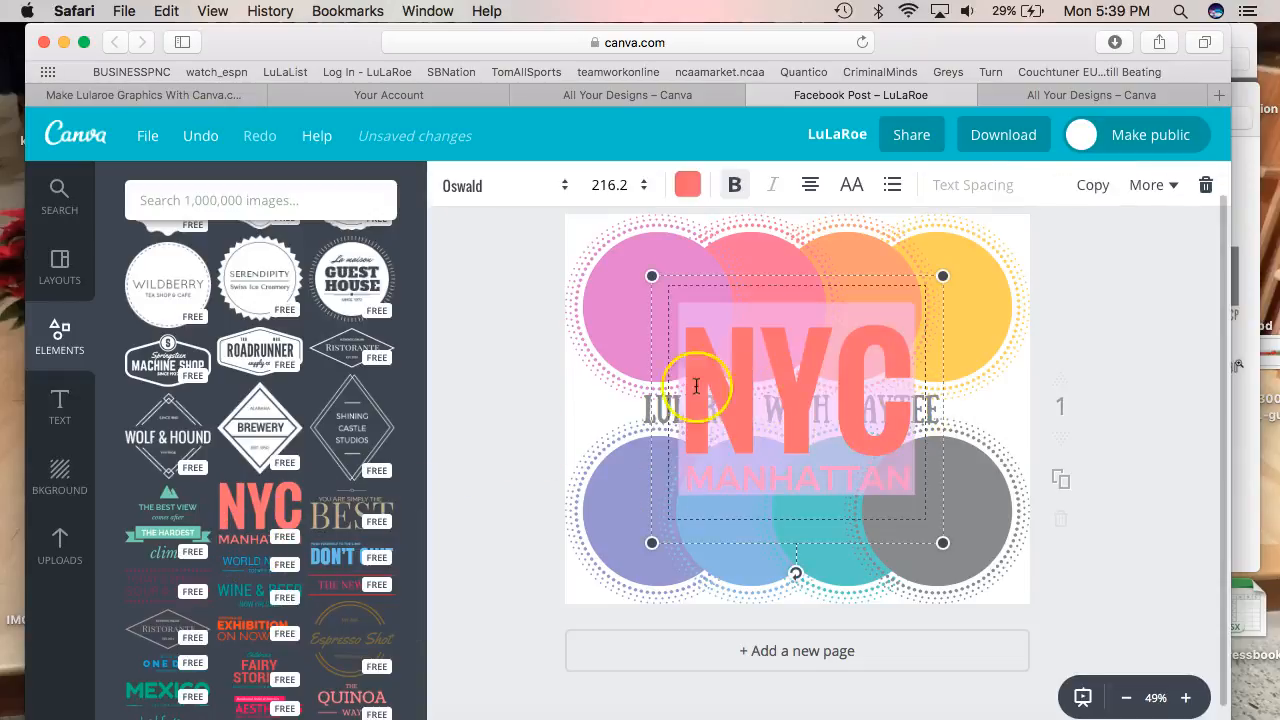
left_click(688, 184)
left_click(777, 317)
left_click(684, 185)
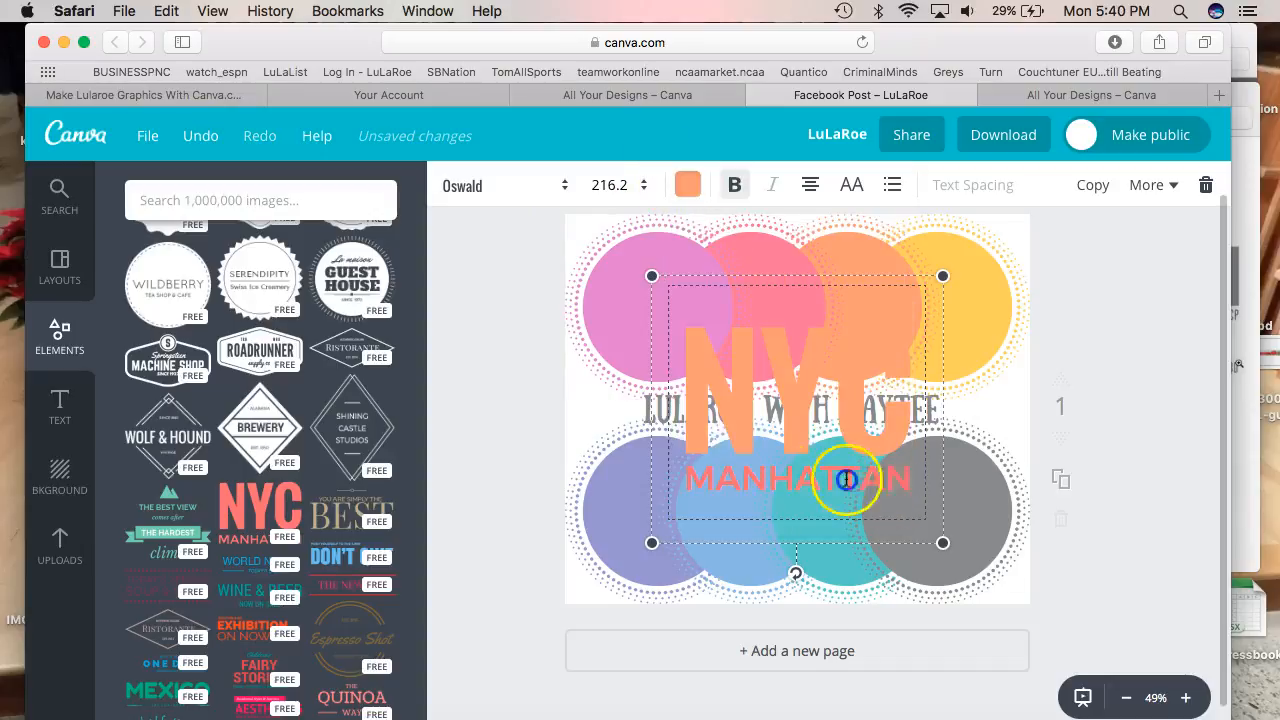
double_click(846, 480)
left_click(714, 472)
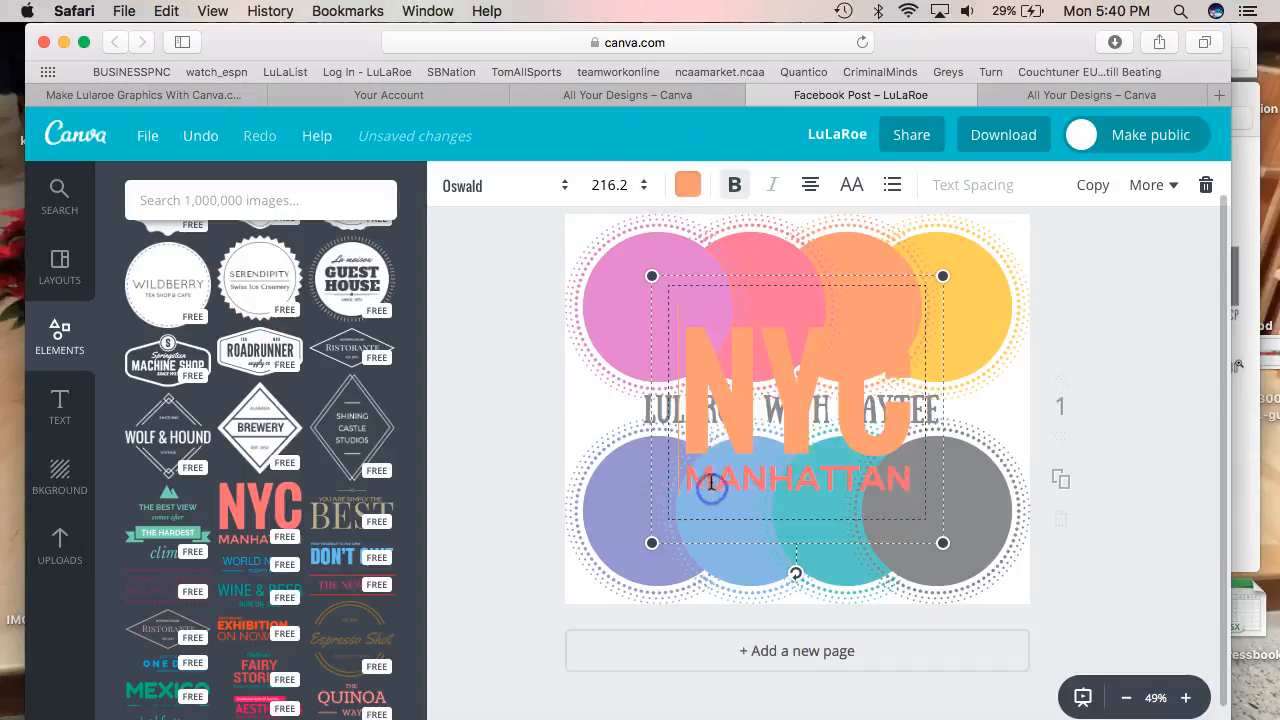
left_click_drag(710, 376, 883, 387)
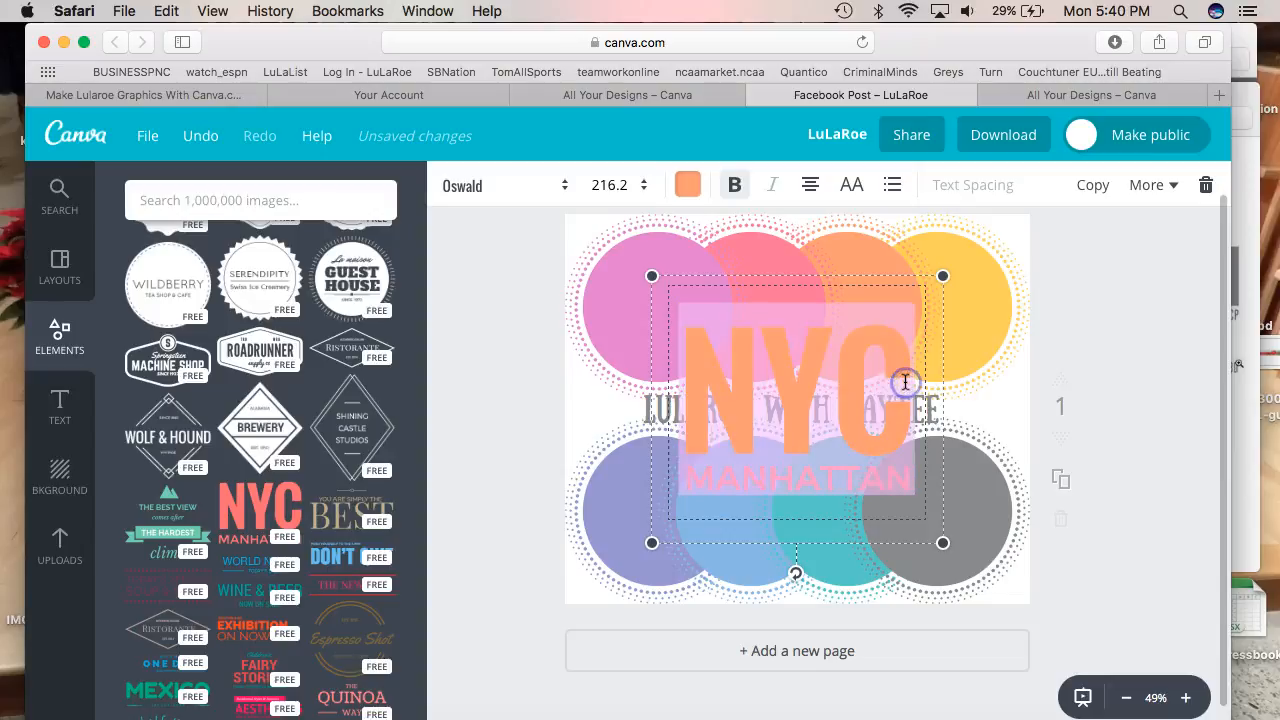
type("LLR")
left_click(770, 483)
left_click_drag(734, 483, 850, 478)
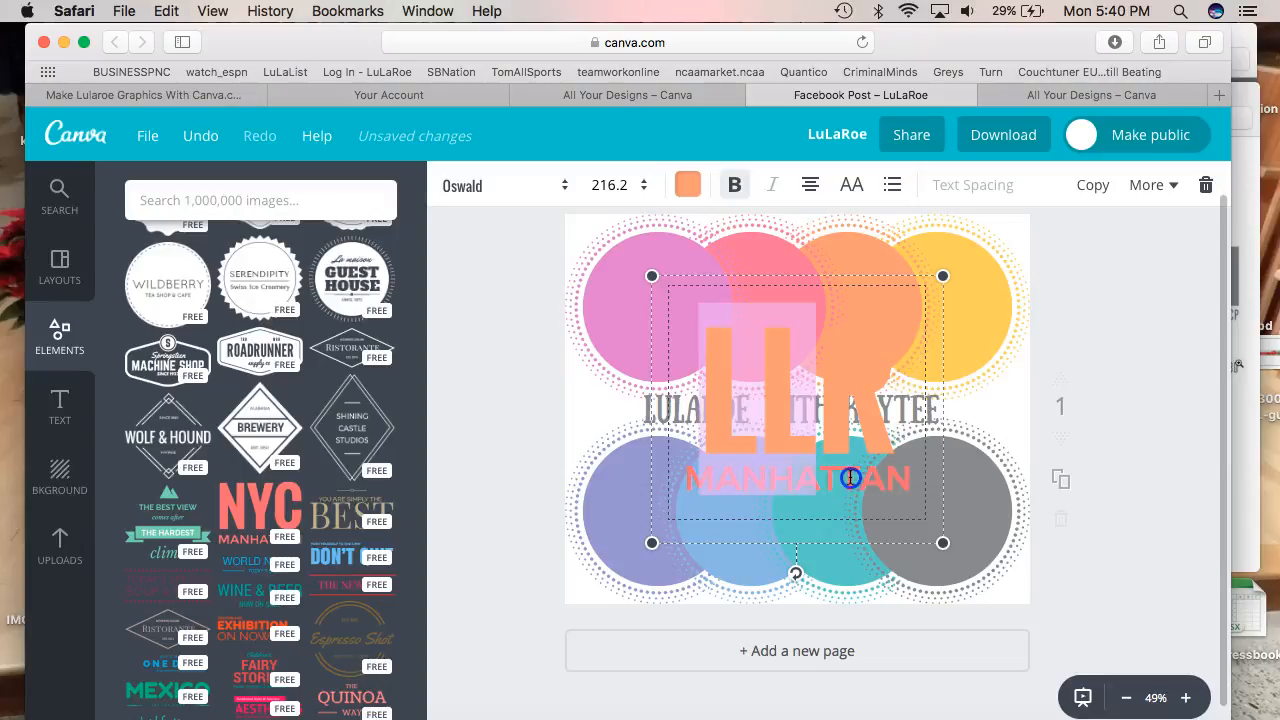
left_click(933, 538)
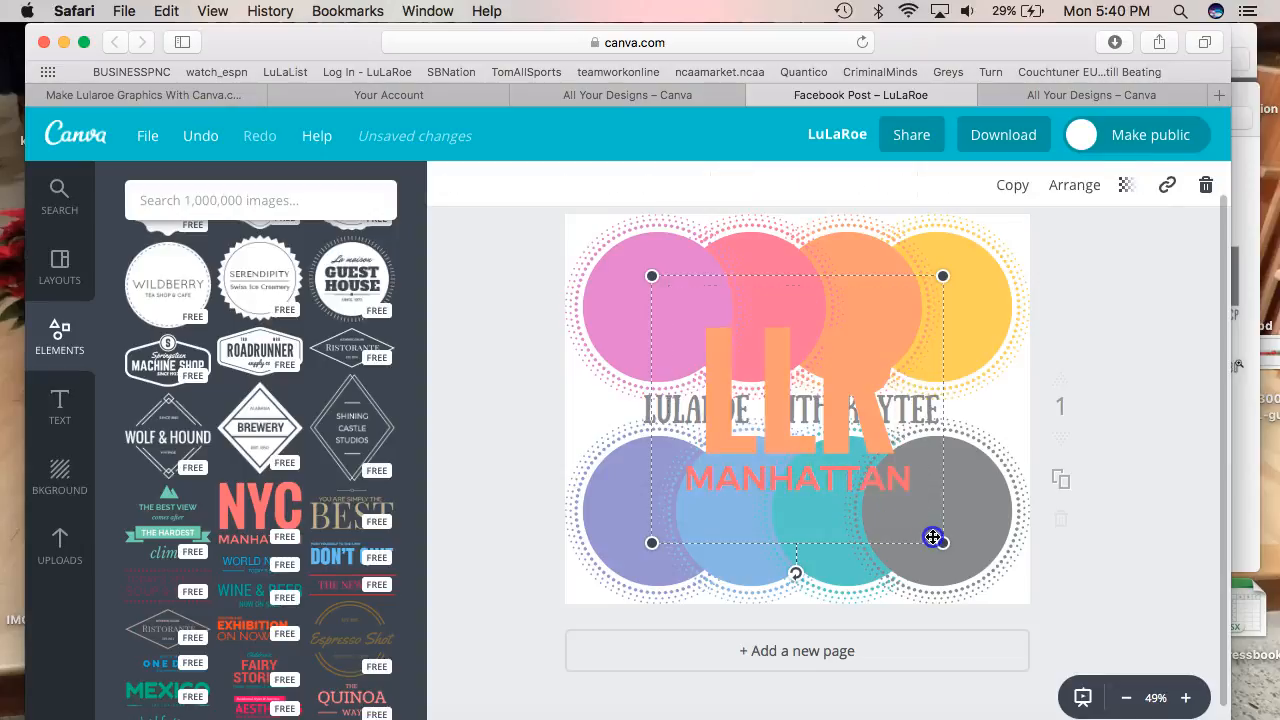
Make the second line pink with the owner's name and move the group over the lower circles
double_click(906, 480)
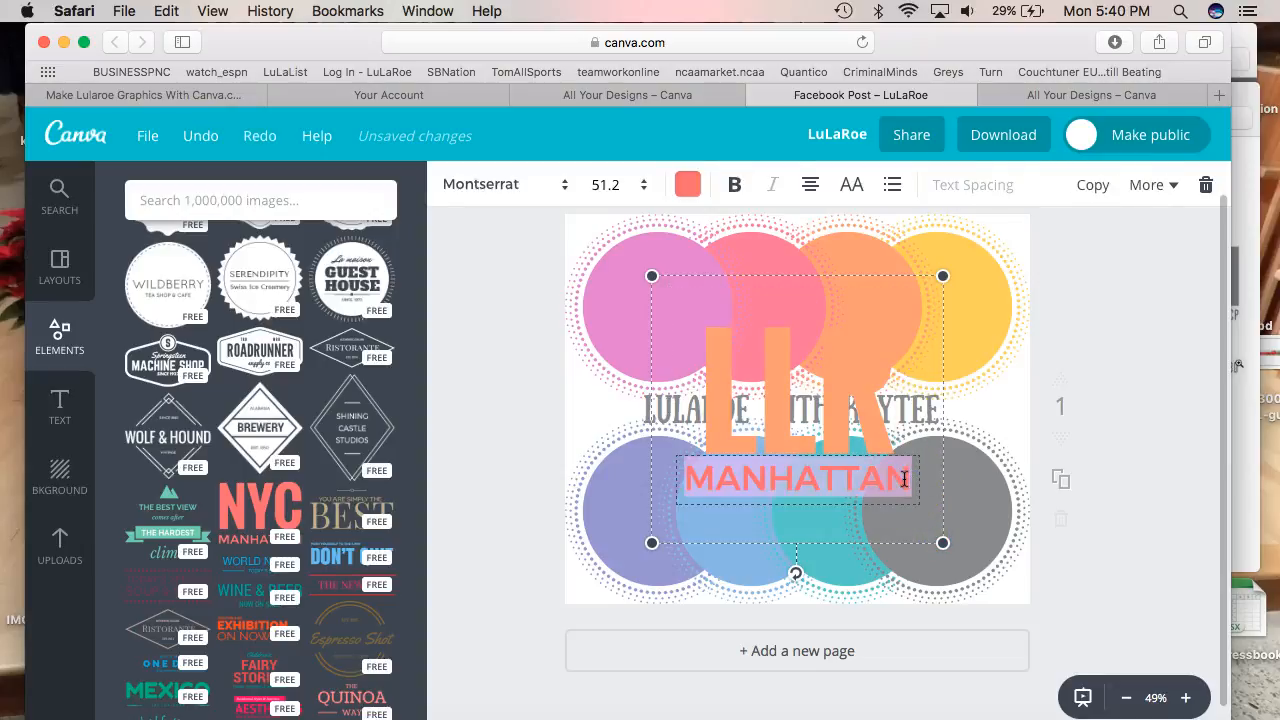
left_click(688, 184)
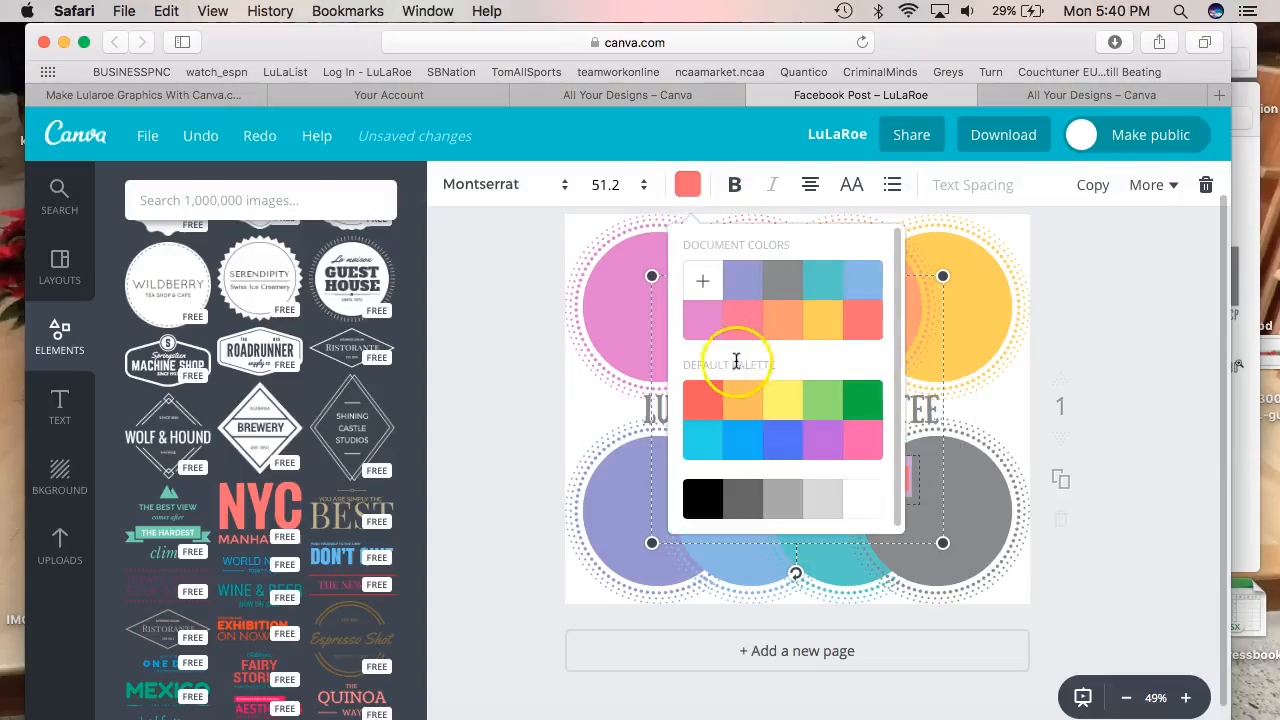
left_click(743, 320)
left_click(573, 426)
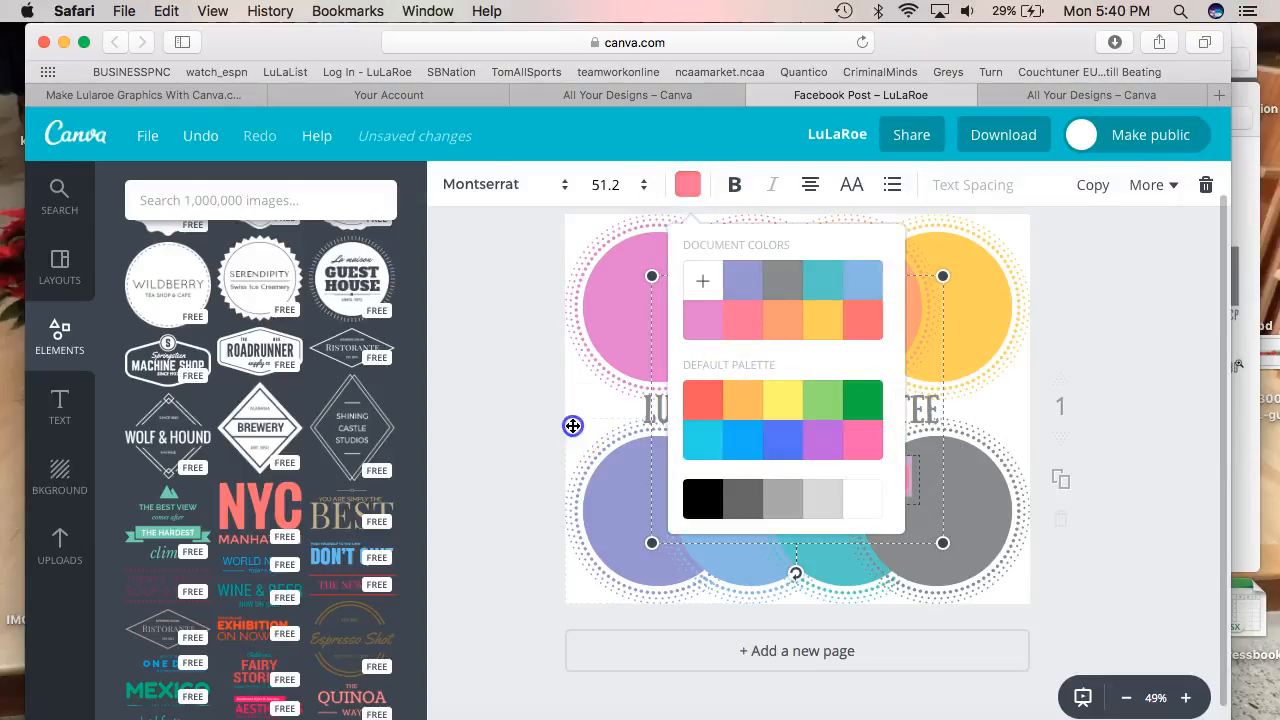
double_click(795, 464)
left_click(809, 495)
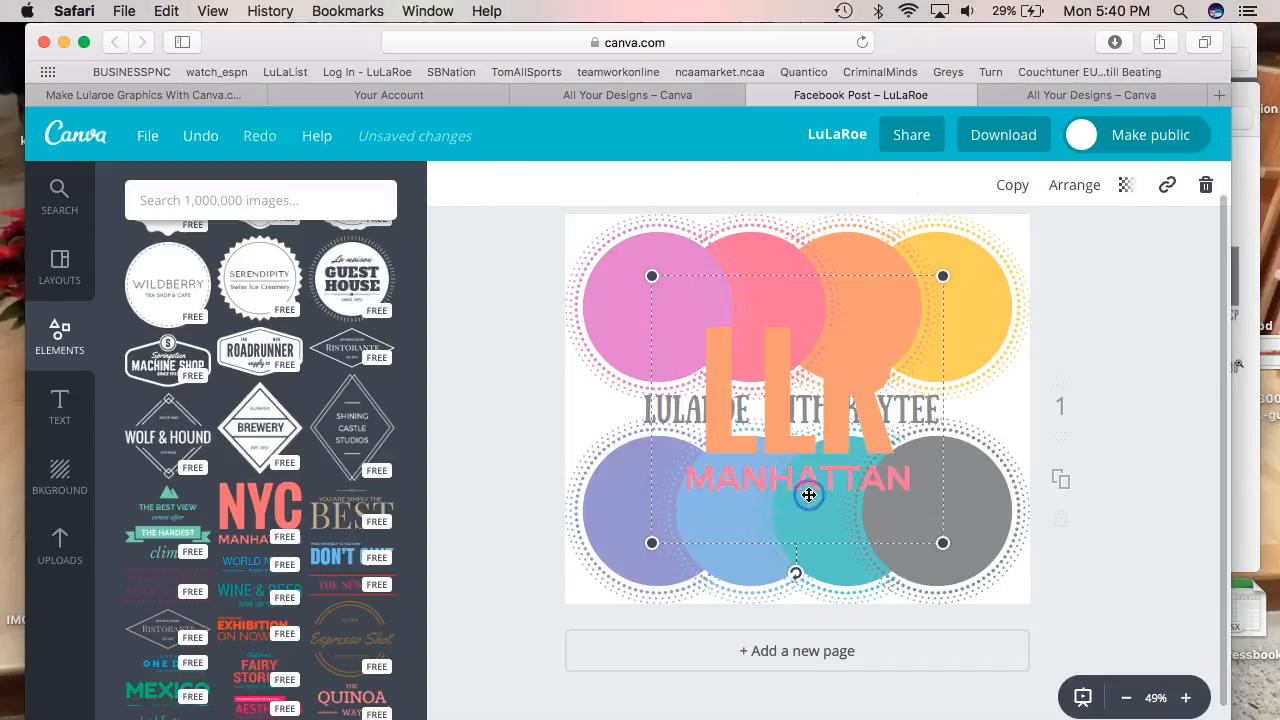
double_click(877, 479)
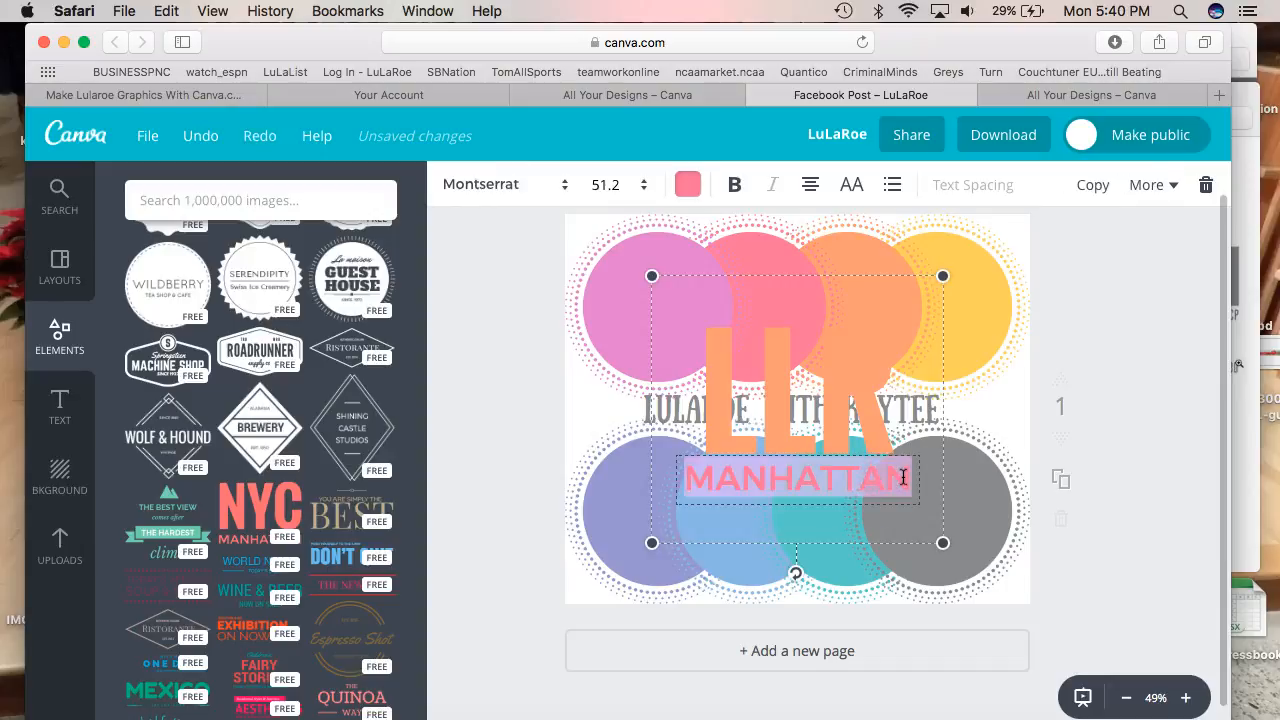
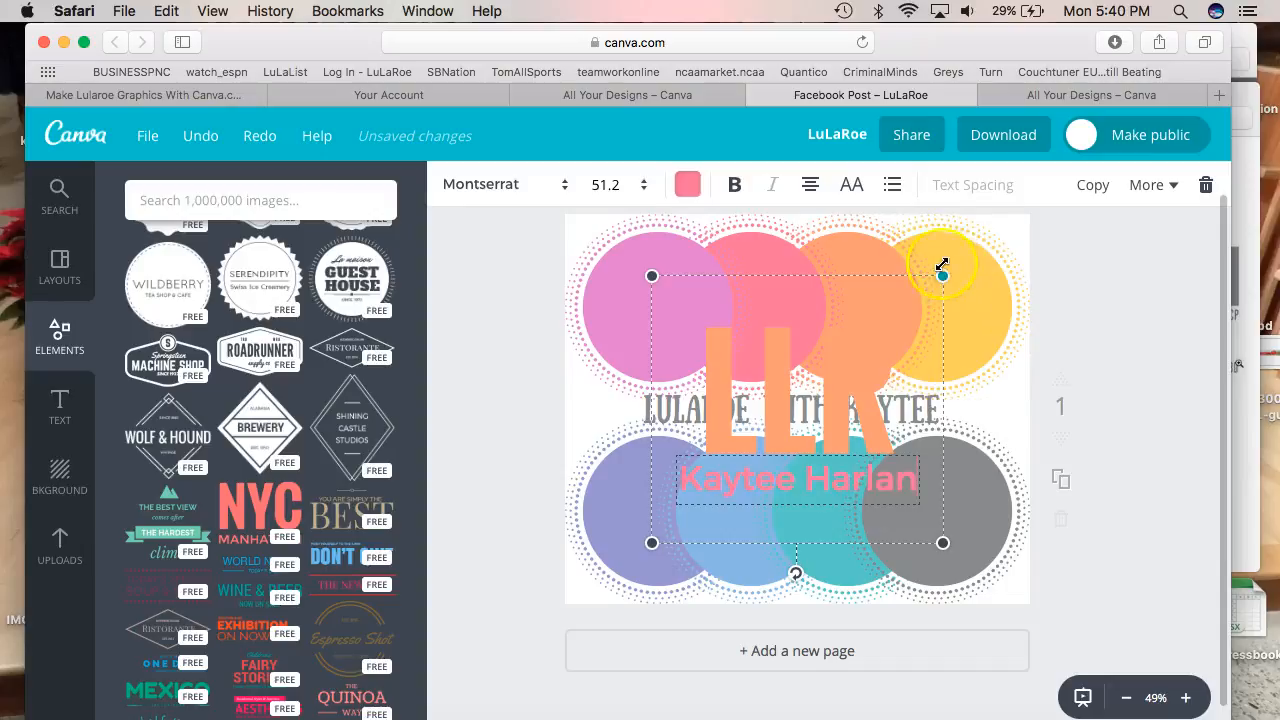
left_click_drag(942, 265, 846, 381)
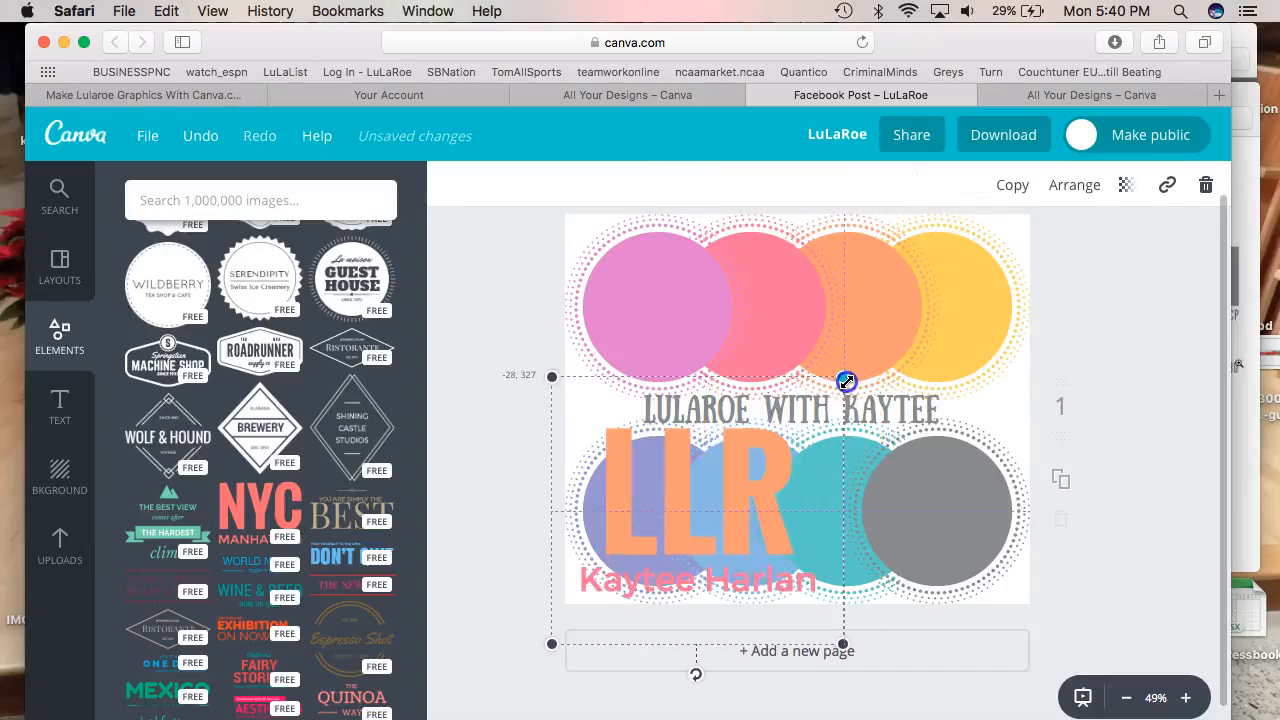
left_click_drag(809, 469, 854, 423)
Scroll the Elements panel and look through the Grids layouts
scroll(323, 545, "down", 10)
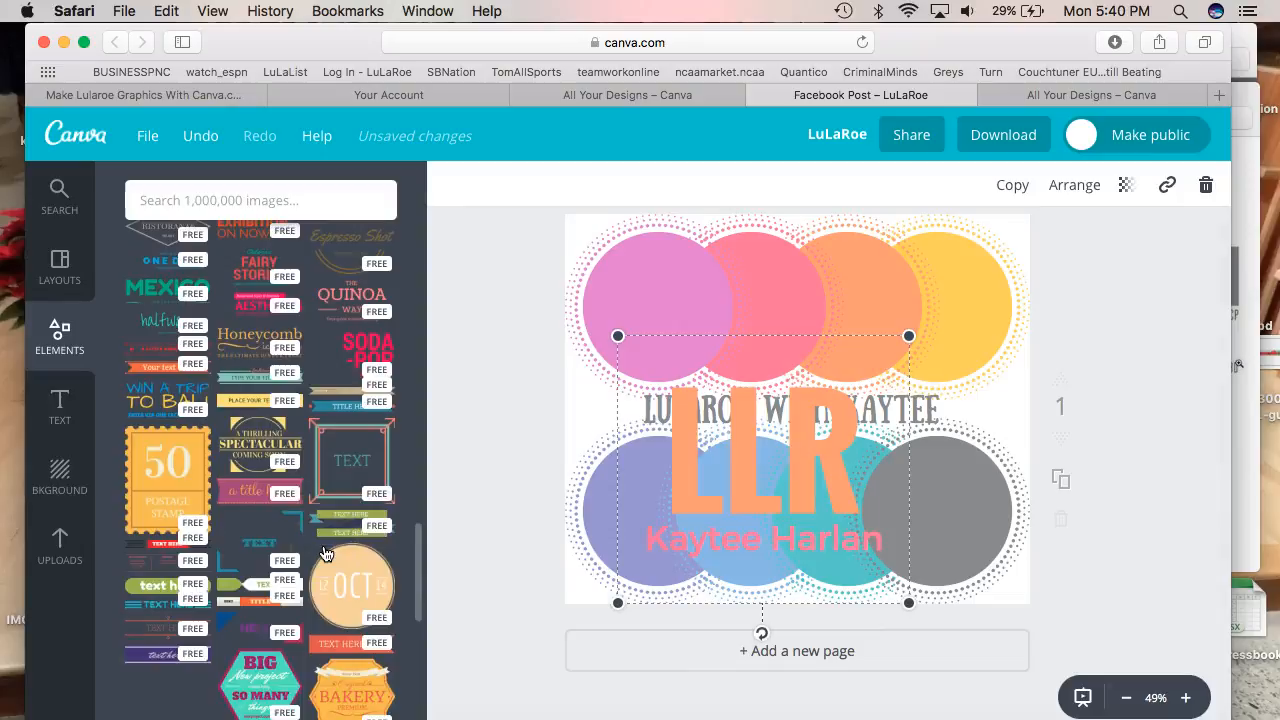
scroll(323, 553, "down", 5)
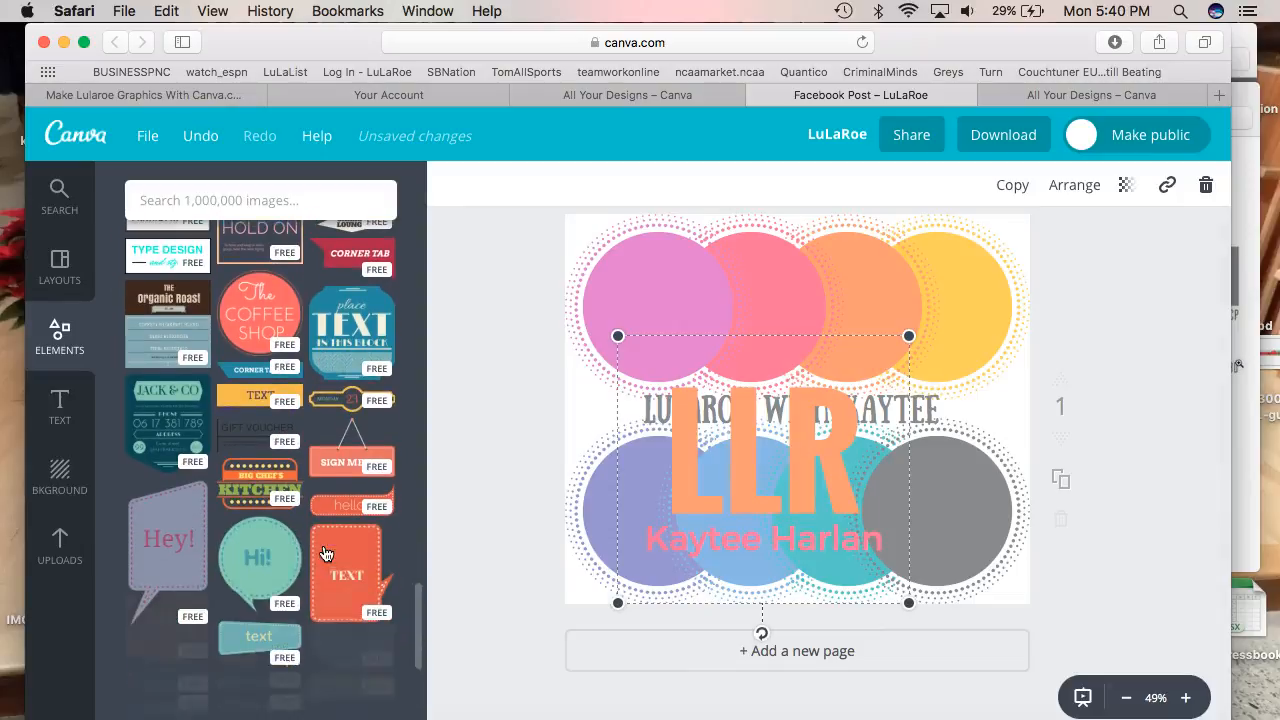
scroll(357, 450, "down", 5)
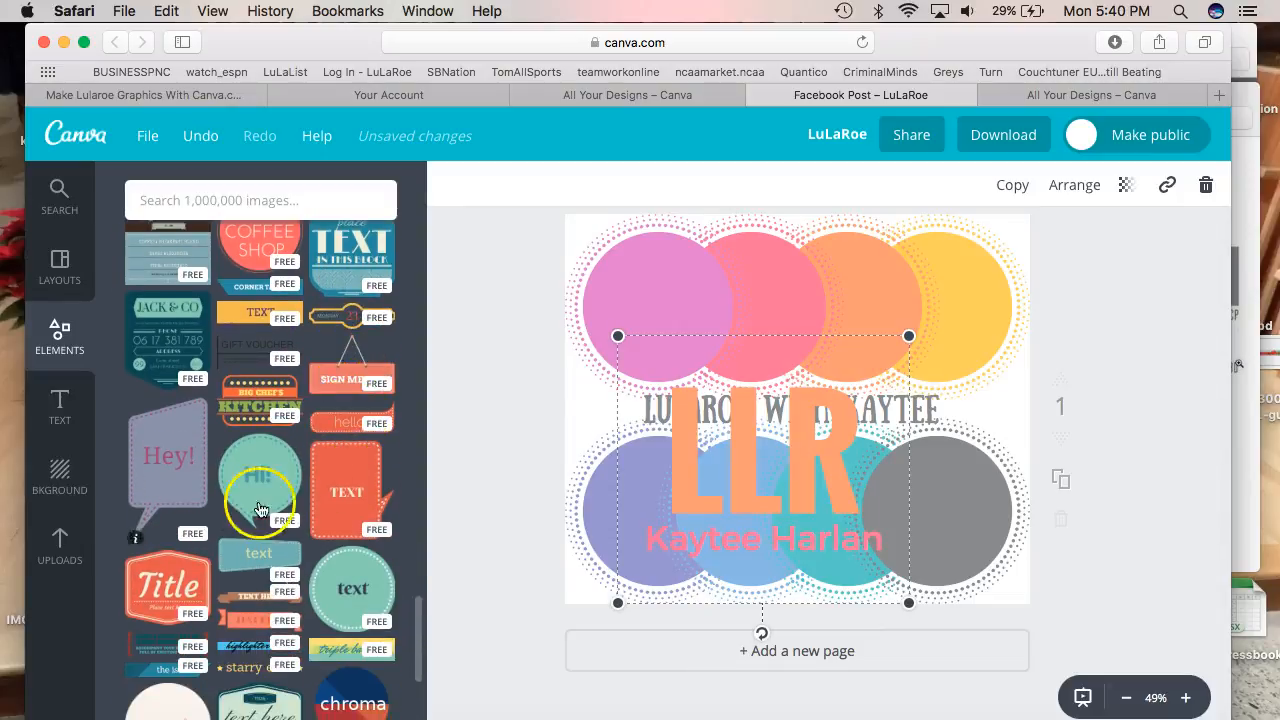
scroll(356, 580, "down", 8)
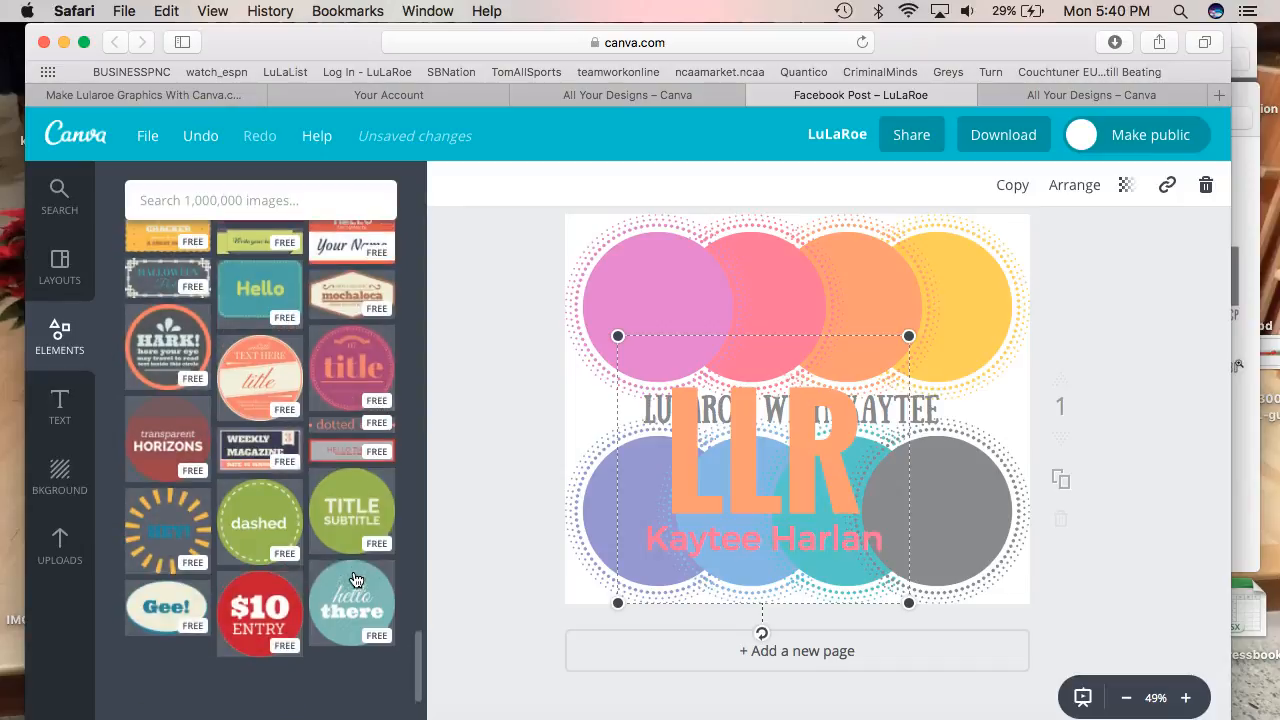
scroll(335, 292, "down", 5)
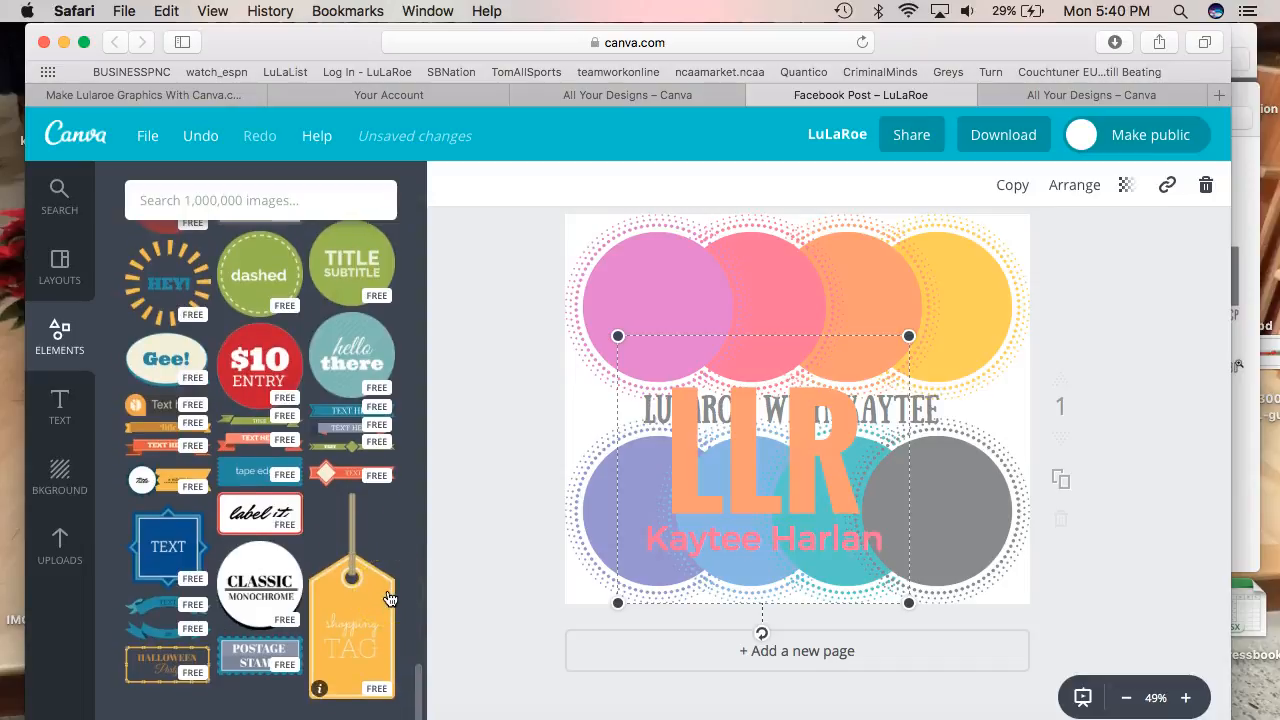
scroll(389, 598, "down", 5)
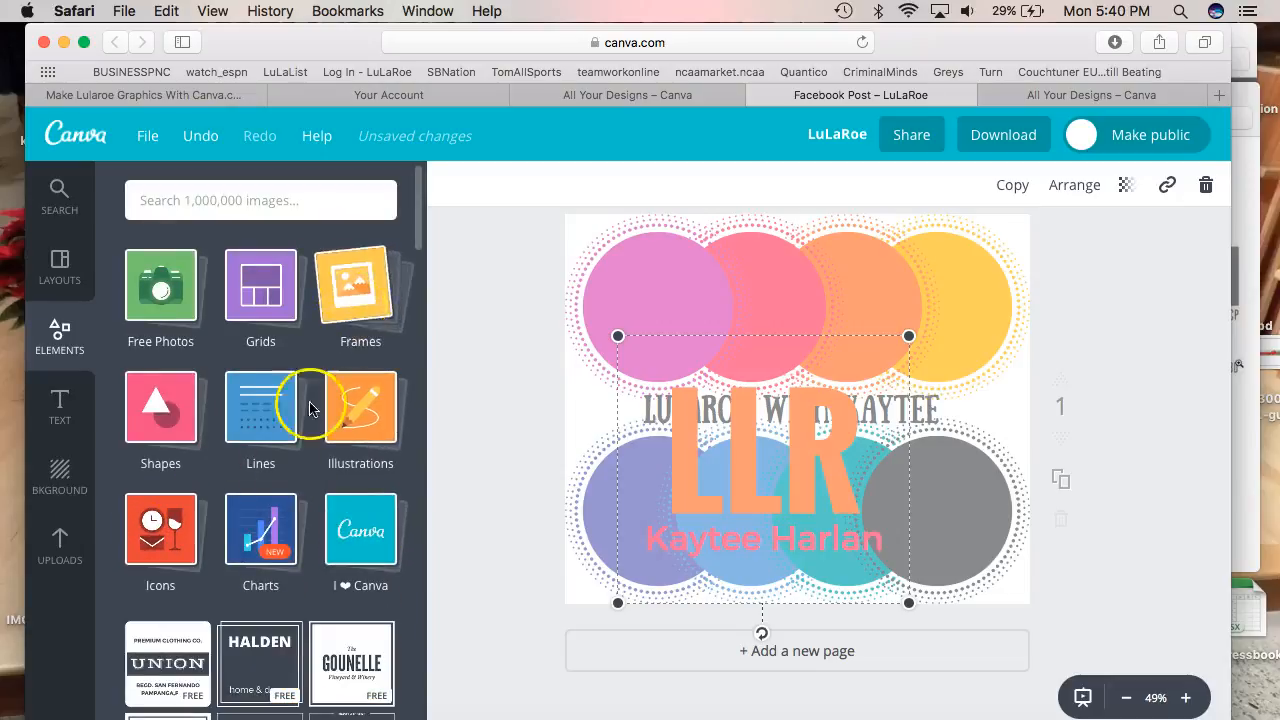
left_click(274, 311)
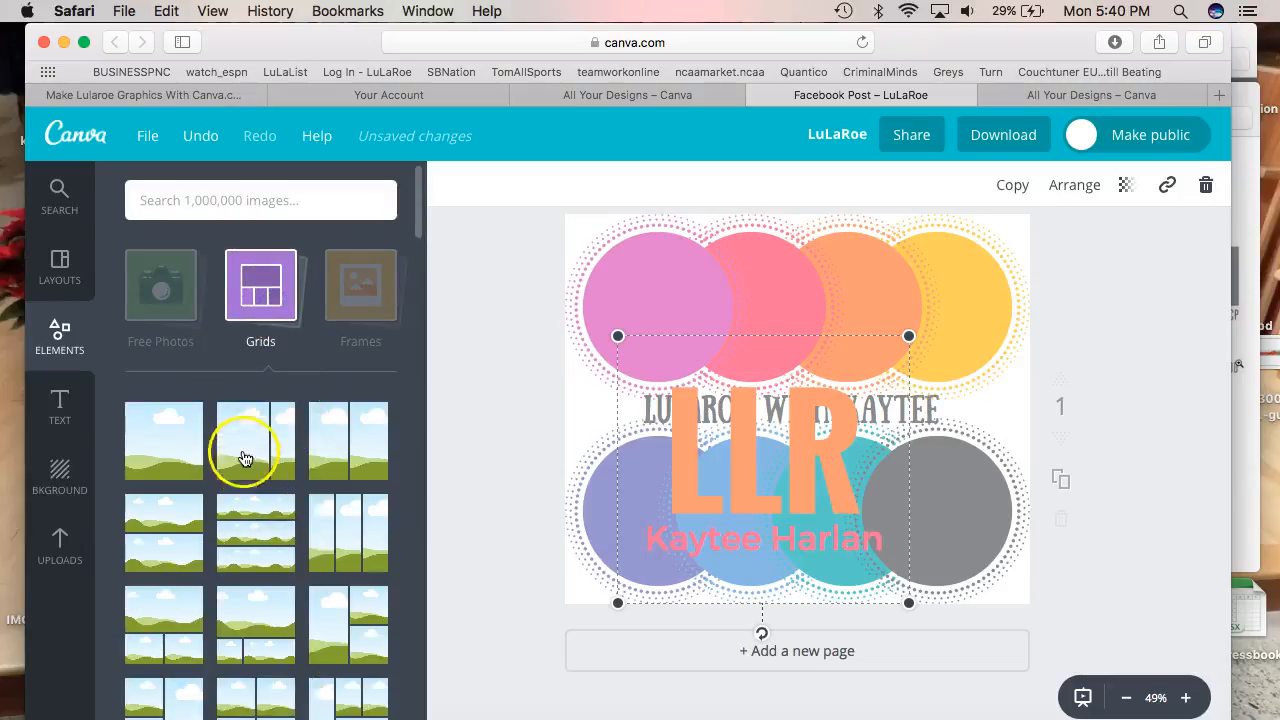
left_click(250, 300)
Browse the Frames category of the Elements panel
left_click(366, 291)
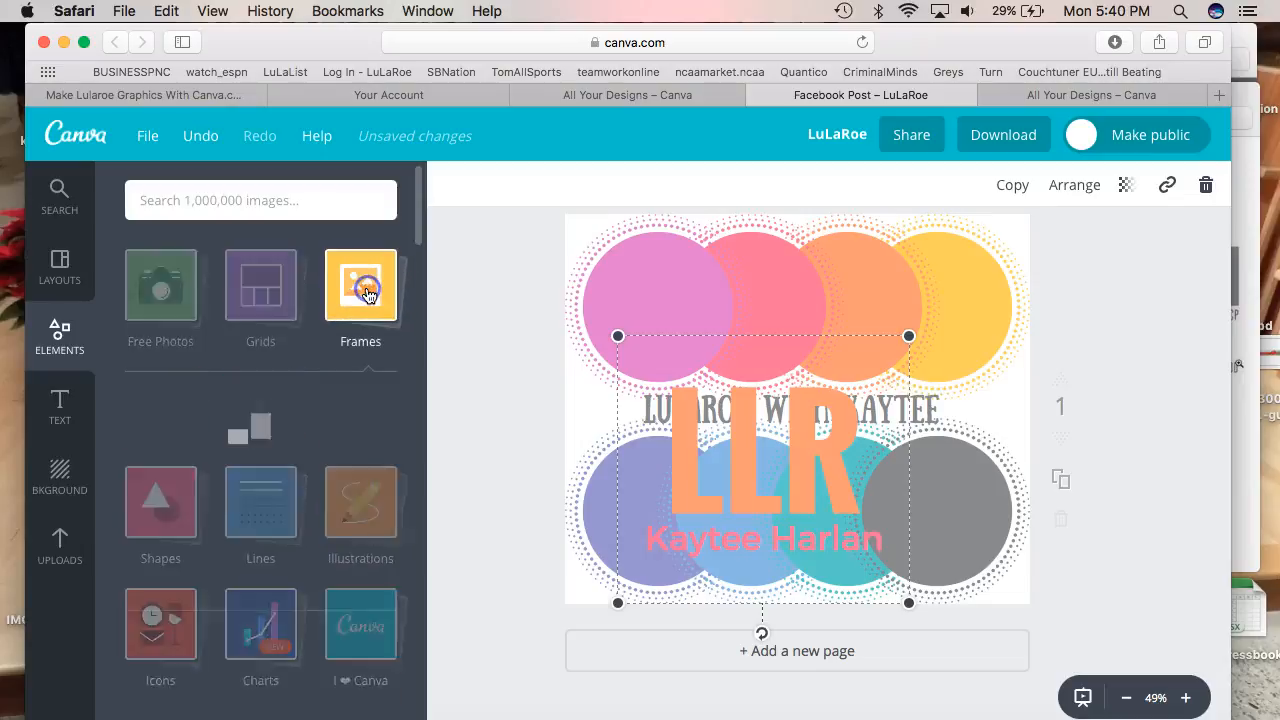
scroll(285, 487, "down", 5)
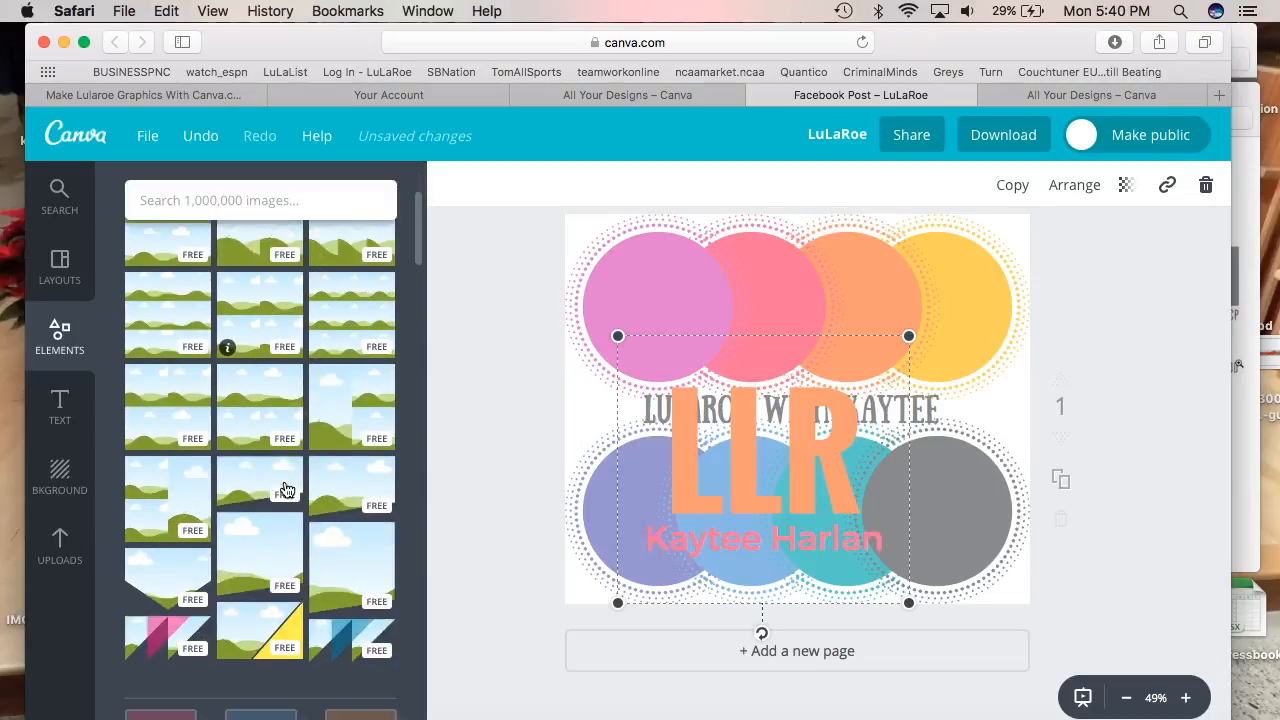
scroll(285, 488, "down", 5)
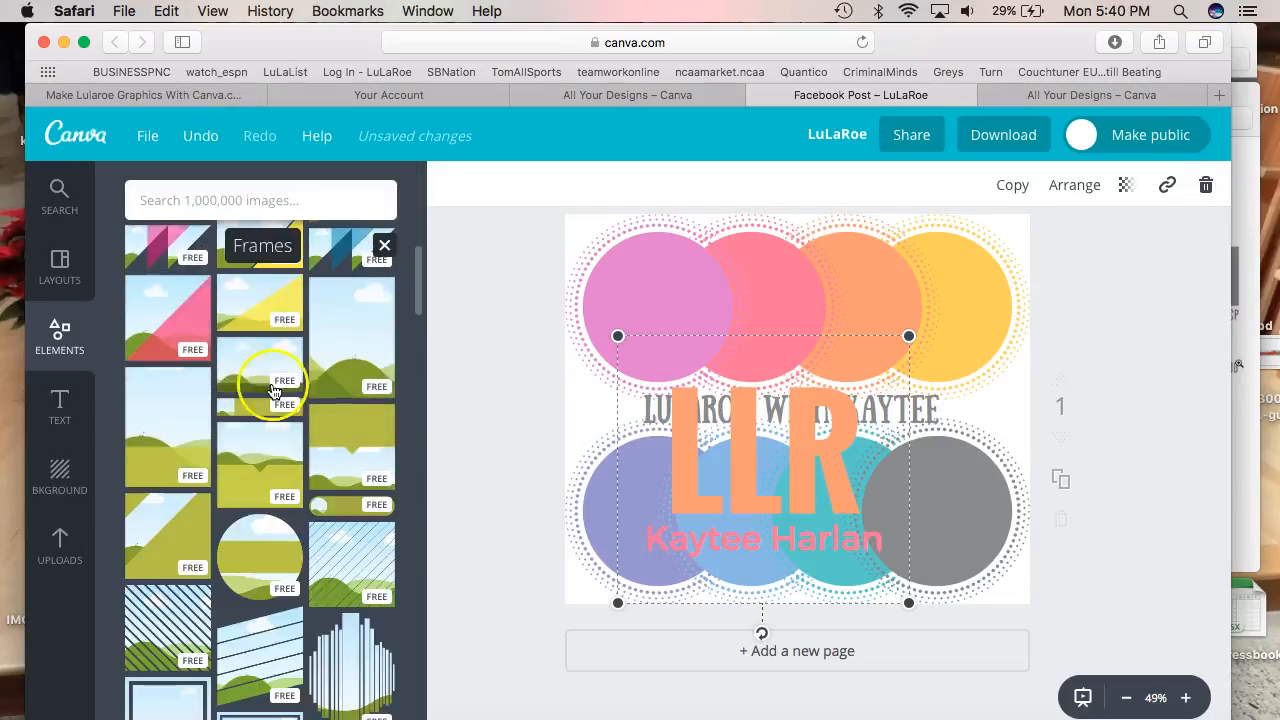
scroll(320, 450, "down", 3)
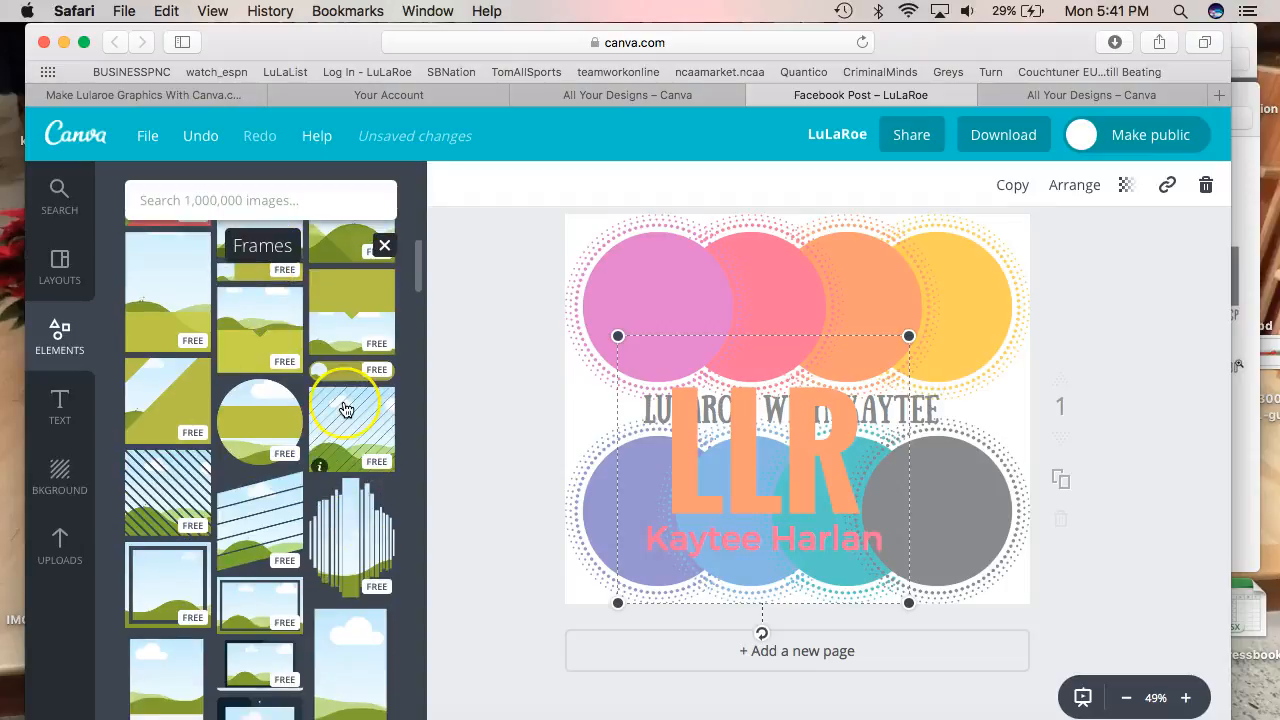
scroll(345, 410, "up", 10)
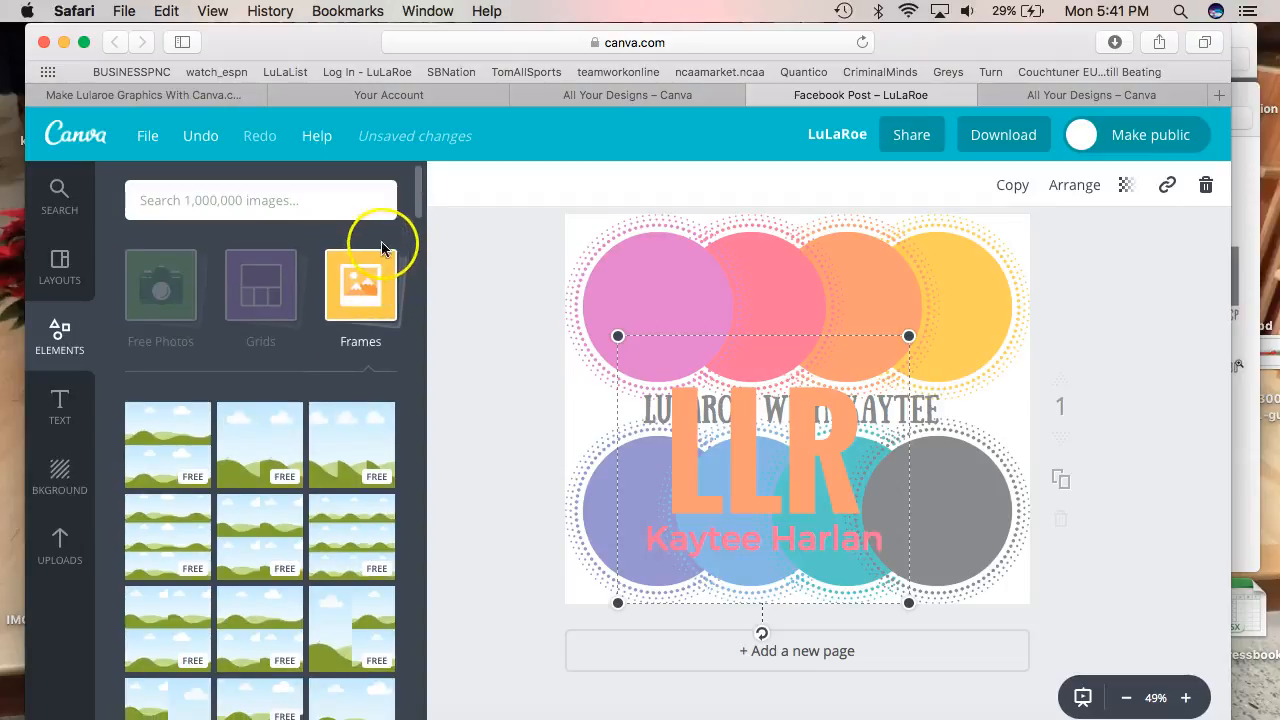
left_click(86, 352)
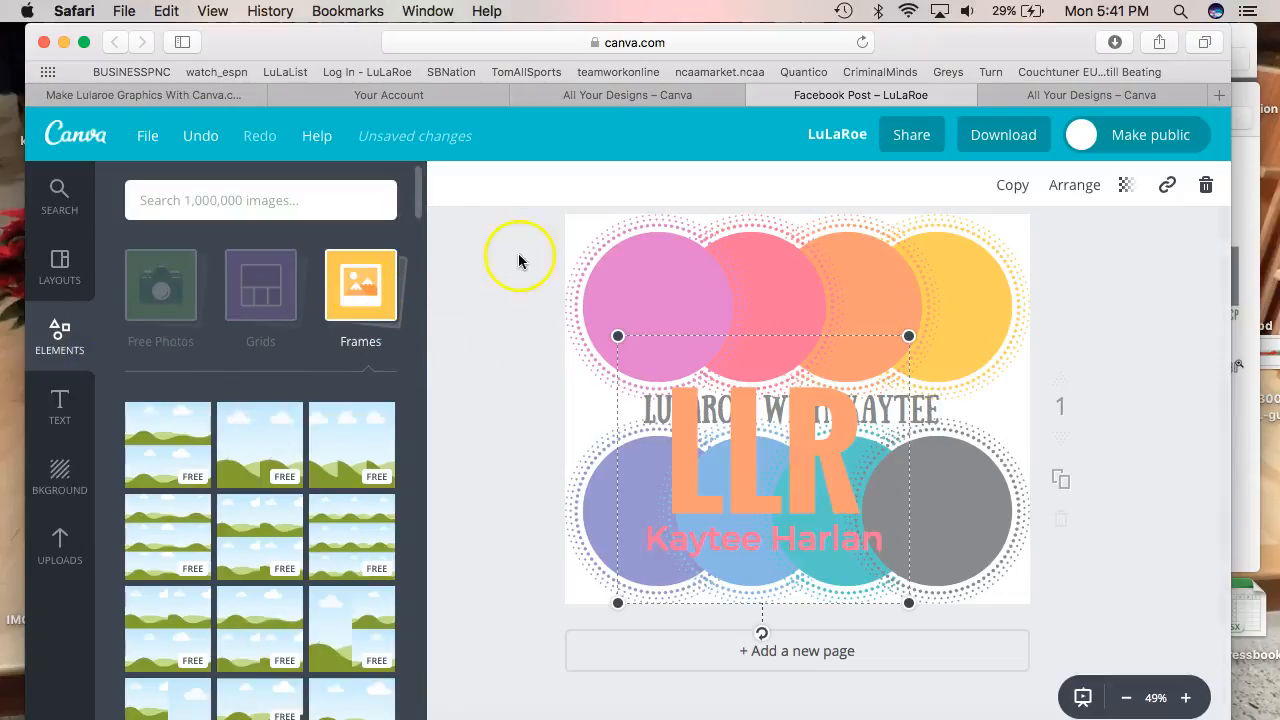
Rerun the 'unicorn clipart transparent background' Google Images search in a new tab
key("super+t")
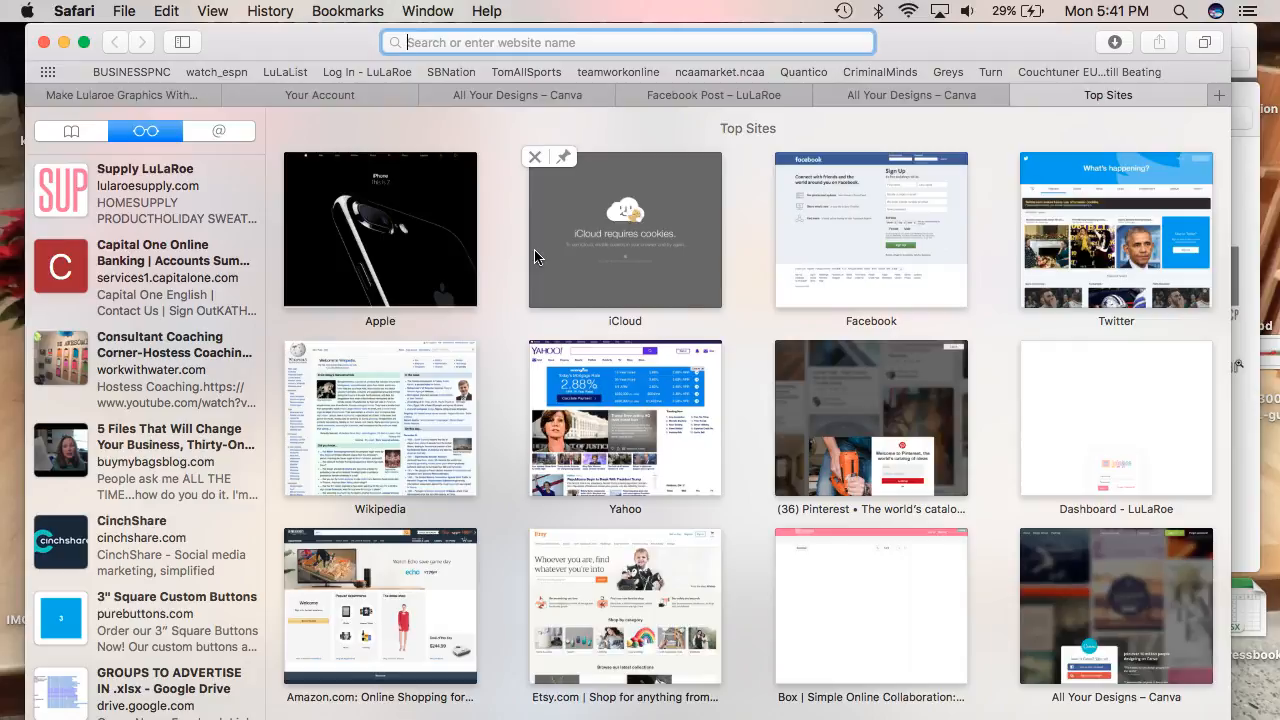
type("unicorn c")
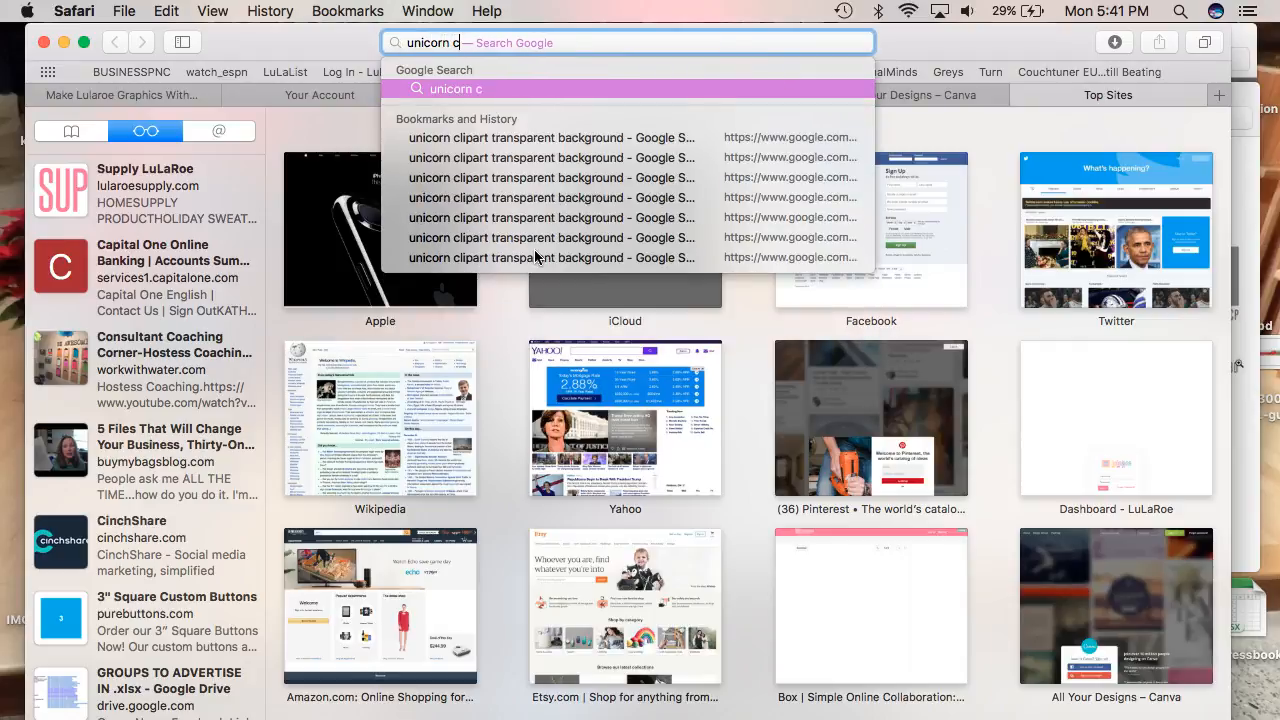
left_click(609, 137)
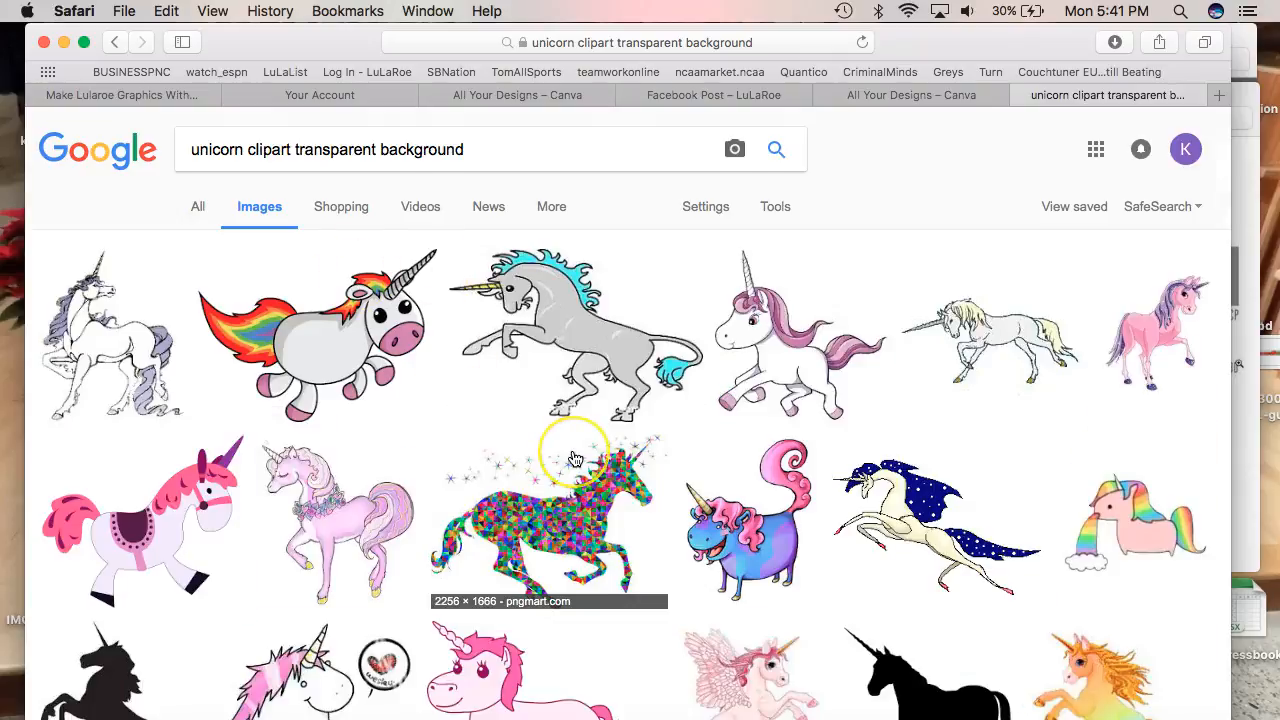
Save the heart-mosaic unicorn image to the computer and return to Canva
left_click(575, 459)
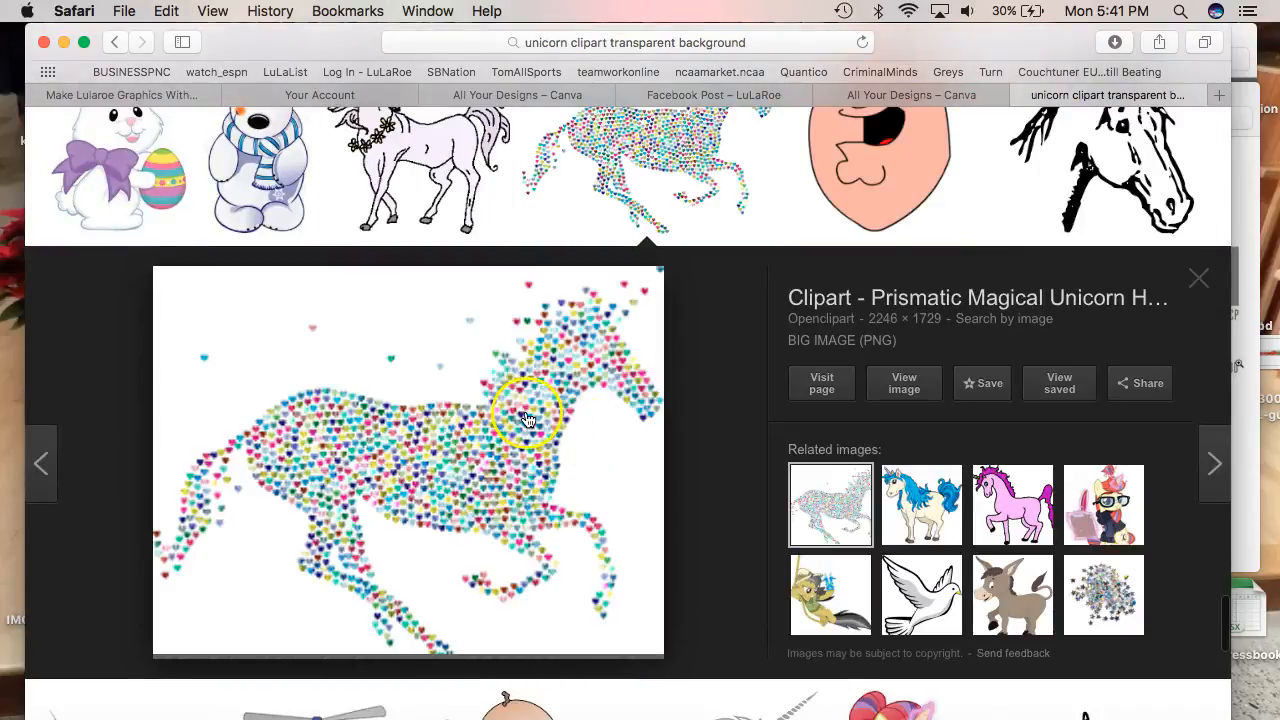
left_click_drag(835, 343, 652, 424)
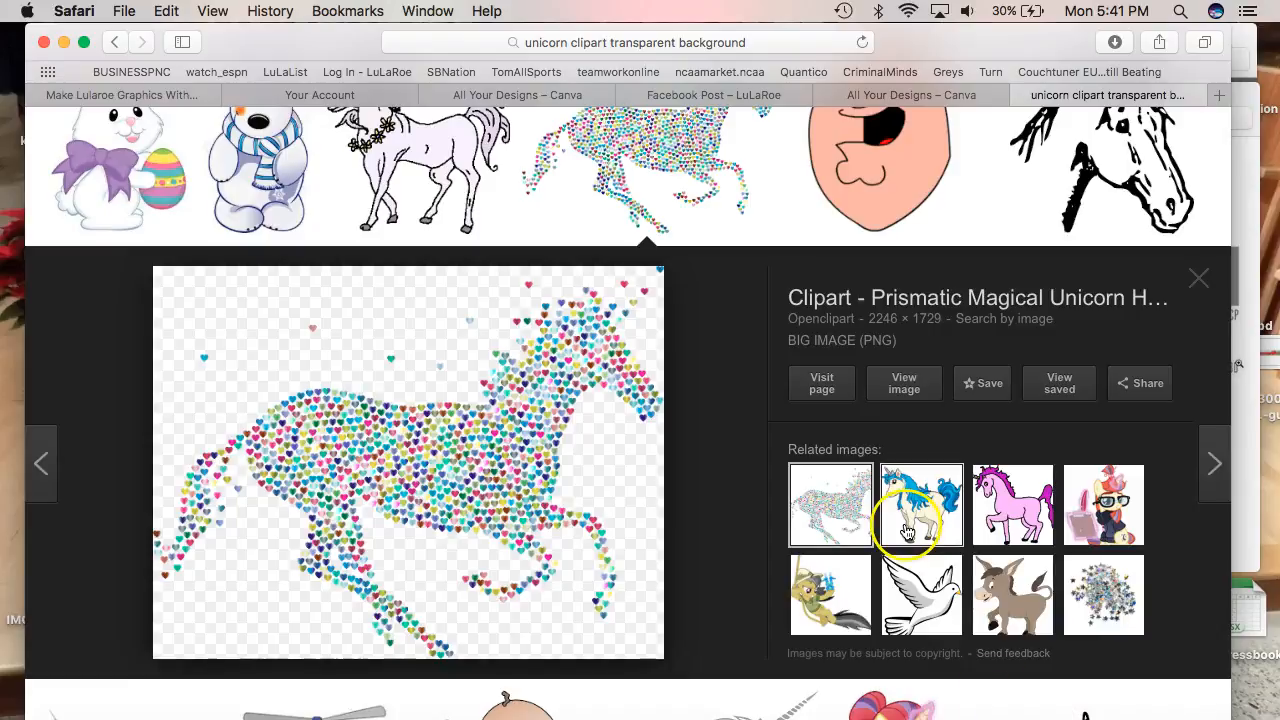
left_click(1200, 283)
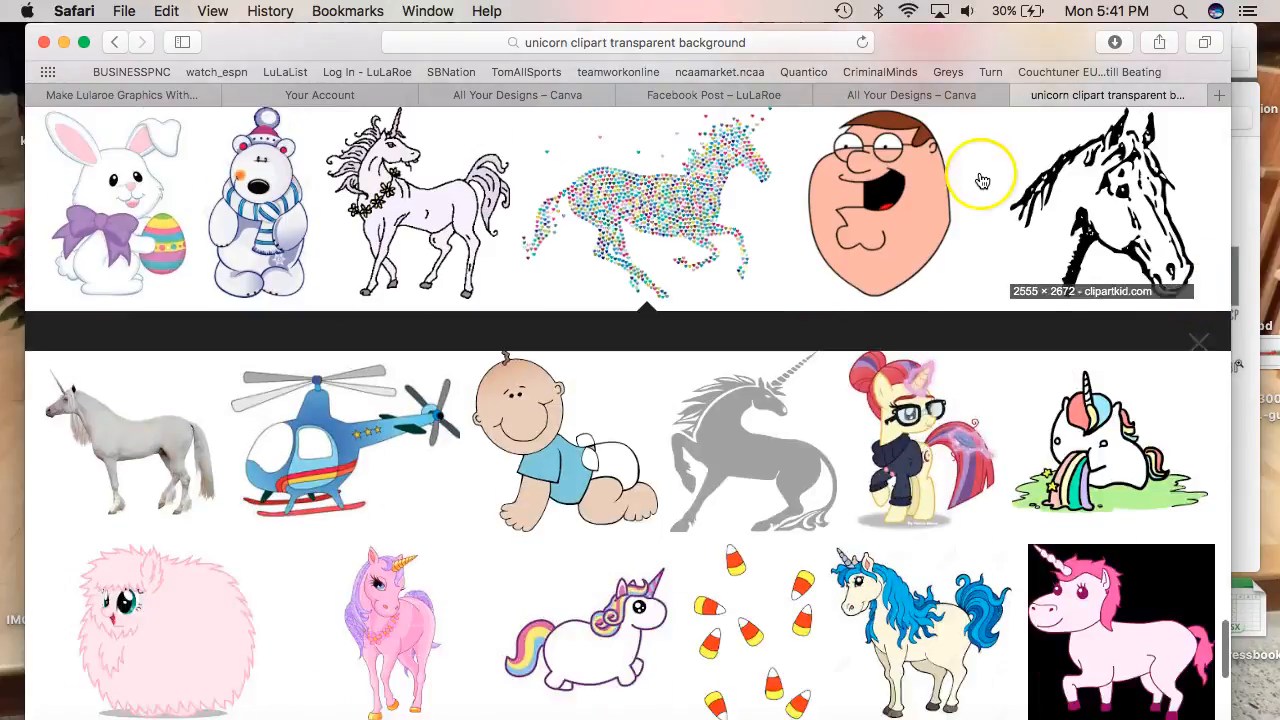
left_click(921, 97)
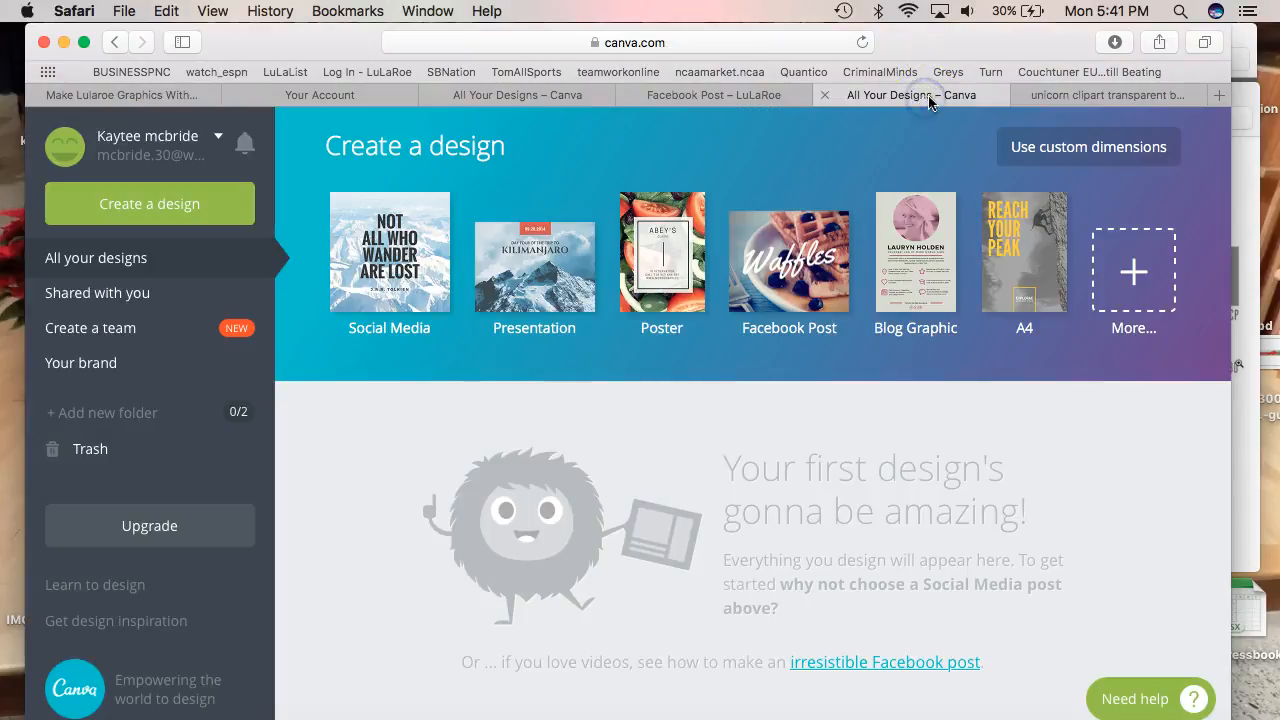
Upload Prismatic-Magical-Unicorn-Hearts-3-No-Background.png from Downloads to the LuLaRoe design's uploads
left_click(720, 94)
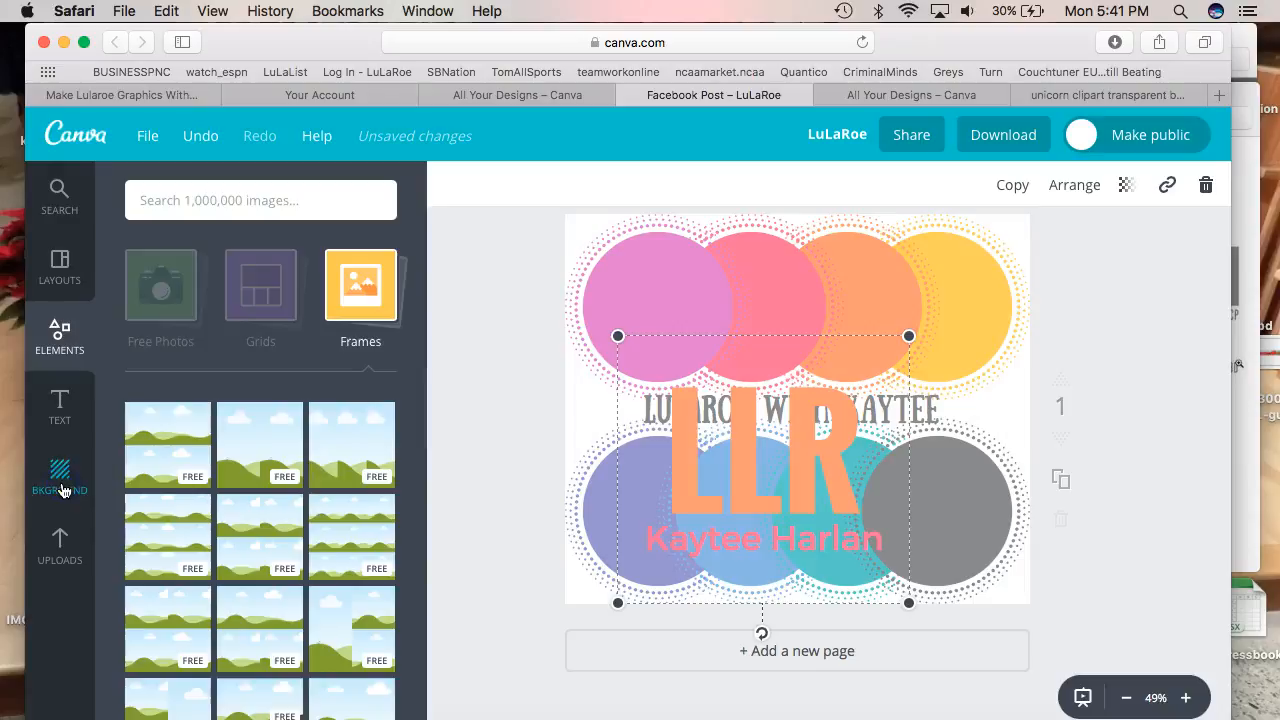
left_click(61, 490)
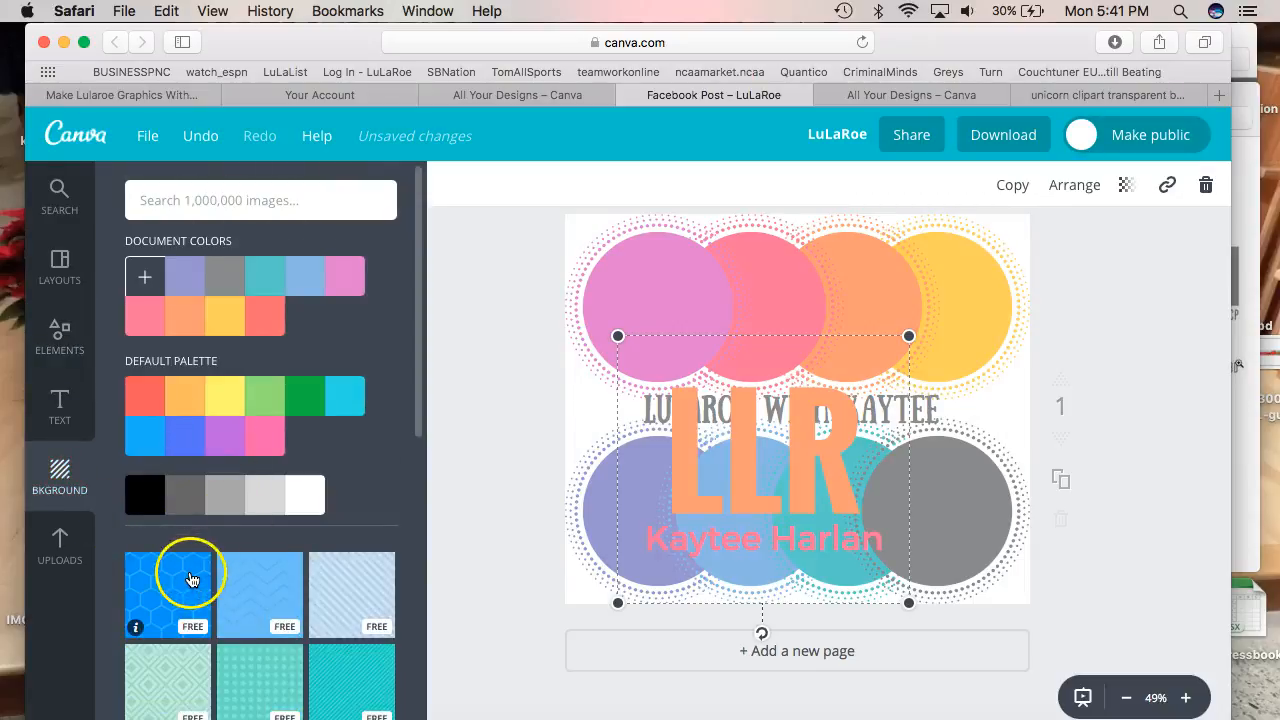
left_click(60, 545)
left_click(258, 500)
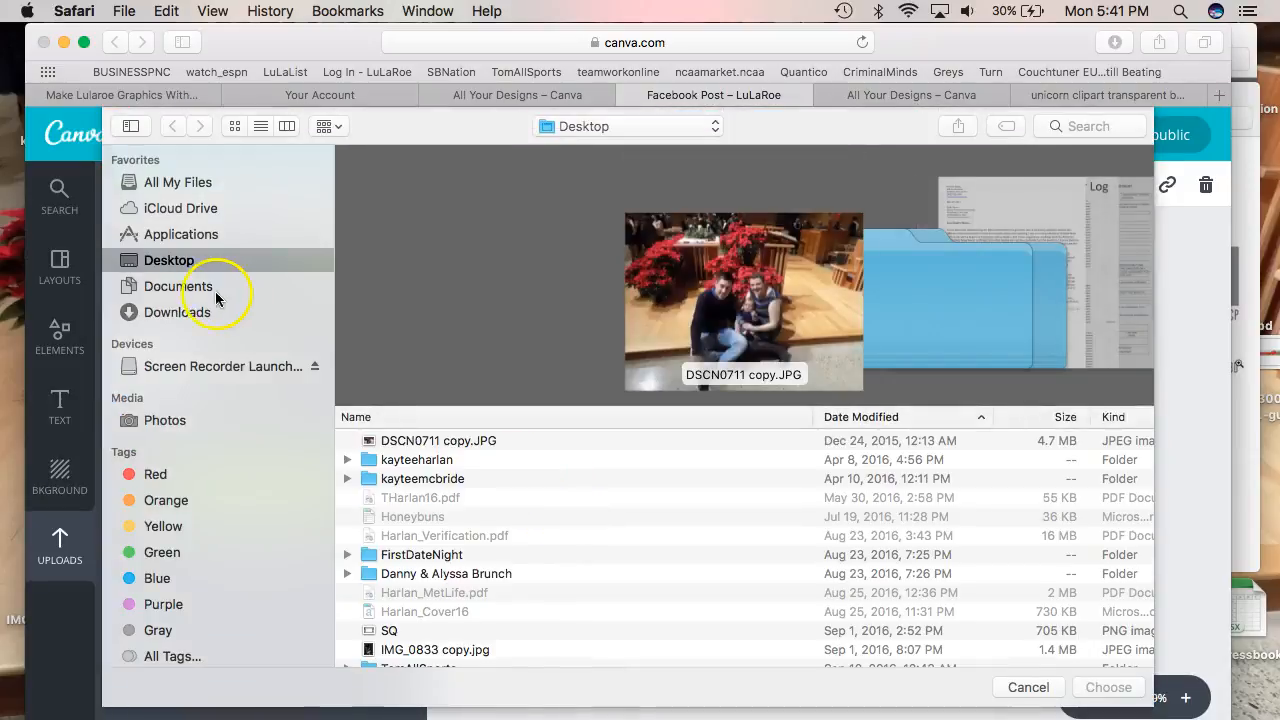
left_click(192, 309)
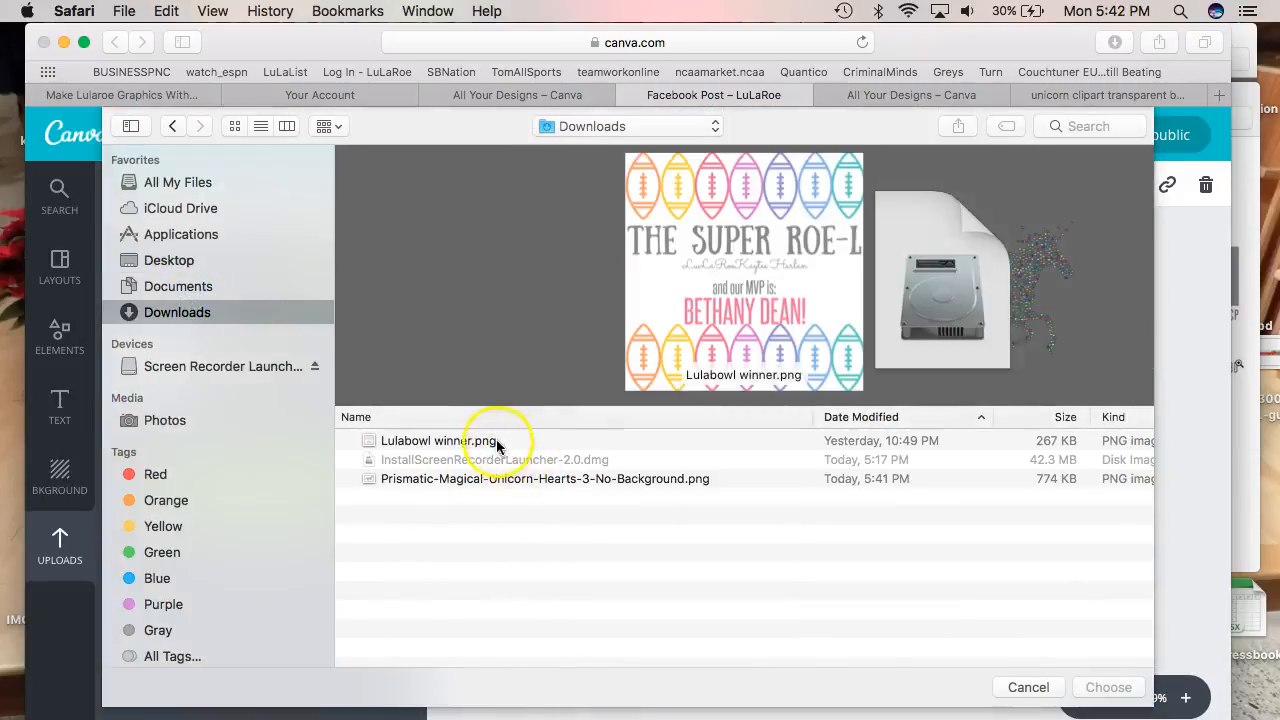
double_click(510, 476)
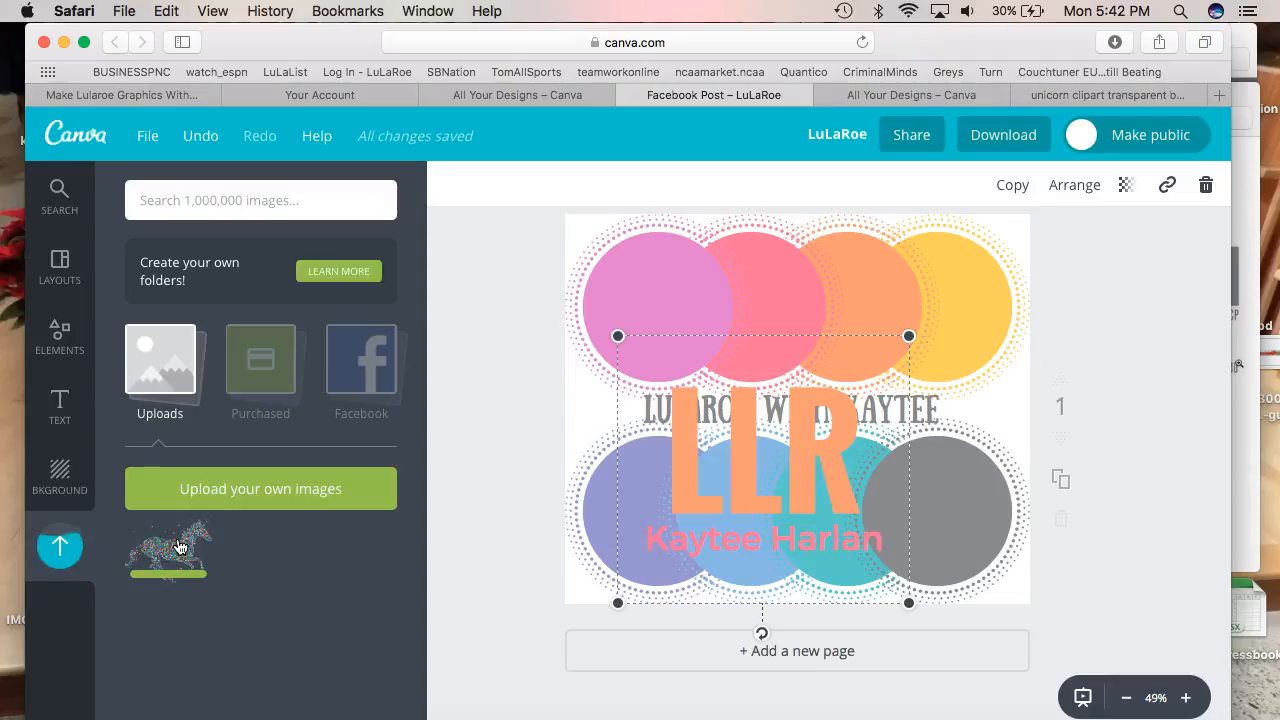
Undo the unicorn replacing the pink circle and delete the LLR and name text group
left_click_drag(179, 546, 801, 335)
key("super+z")
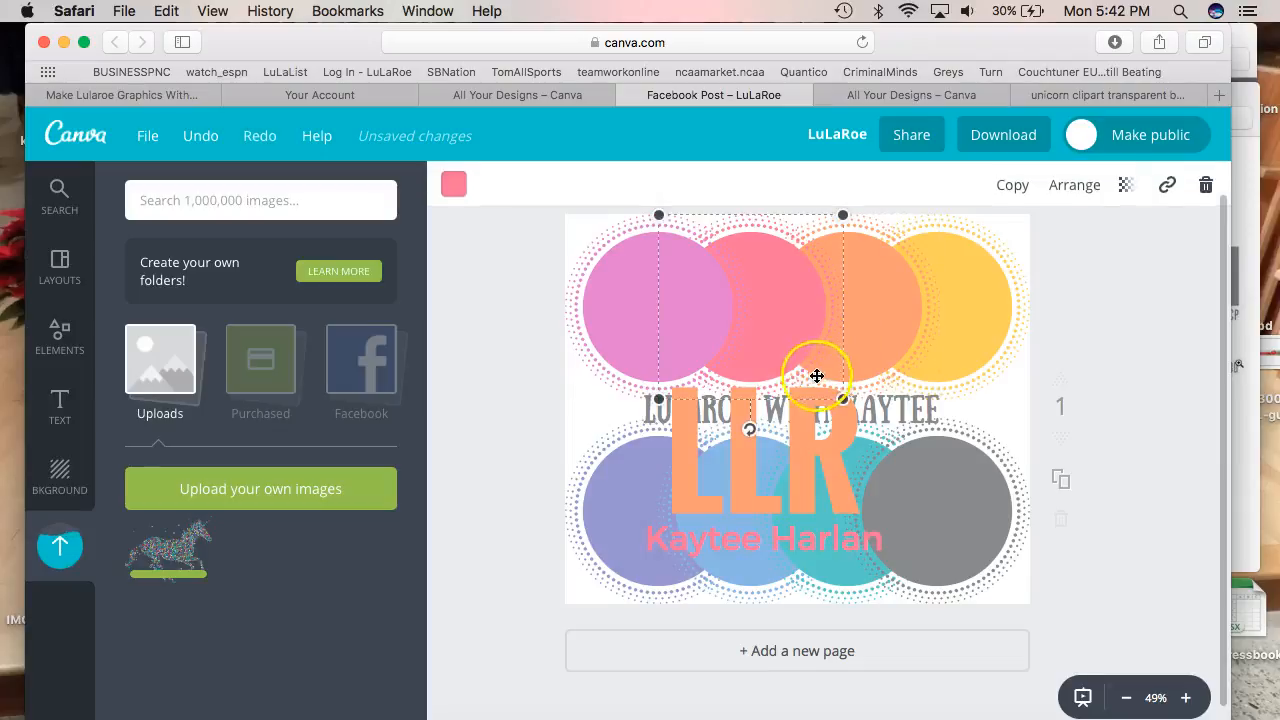
left_click(824, 430)
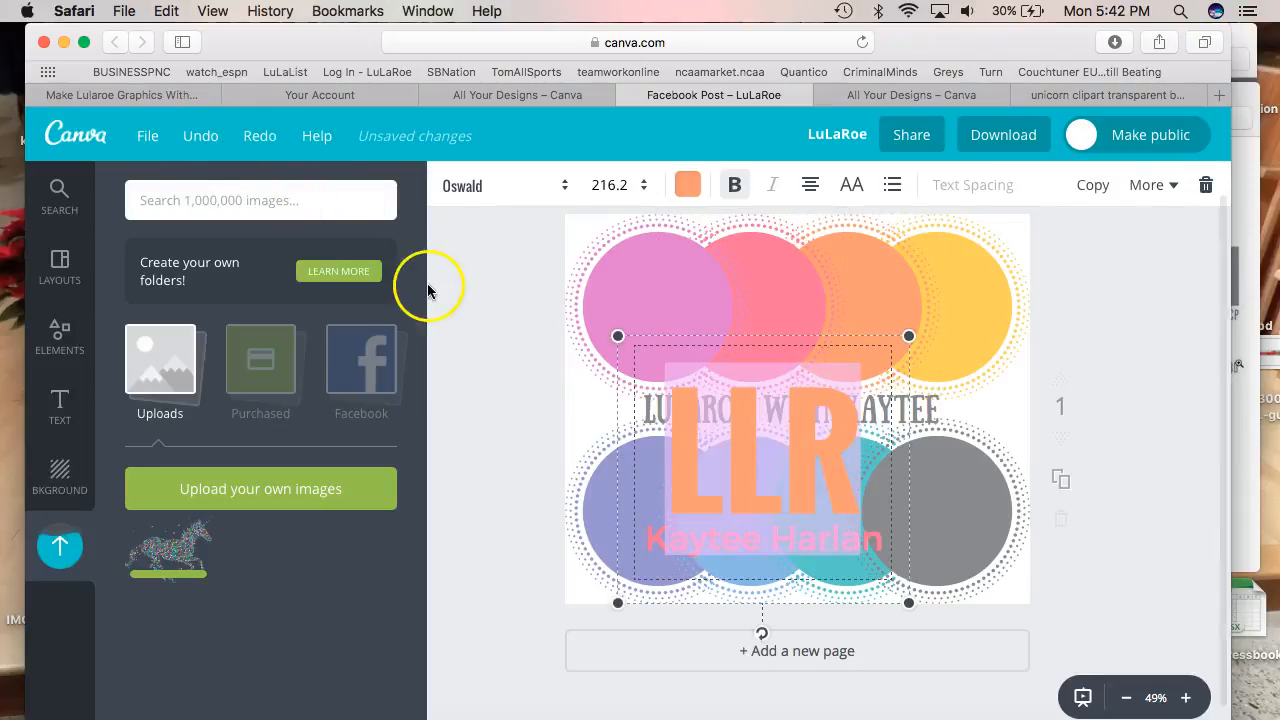
left_click(909, 337)
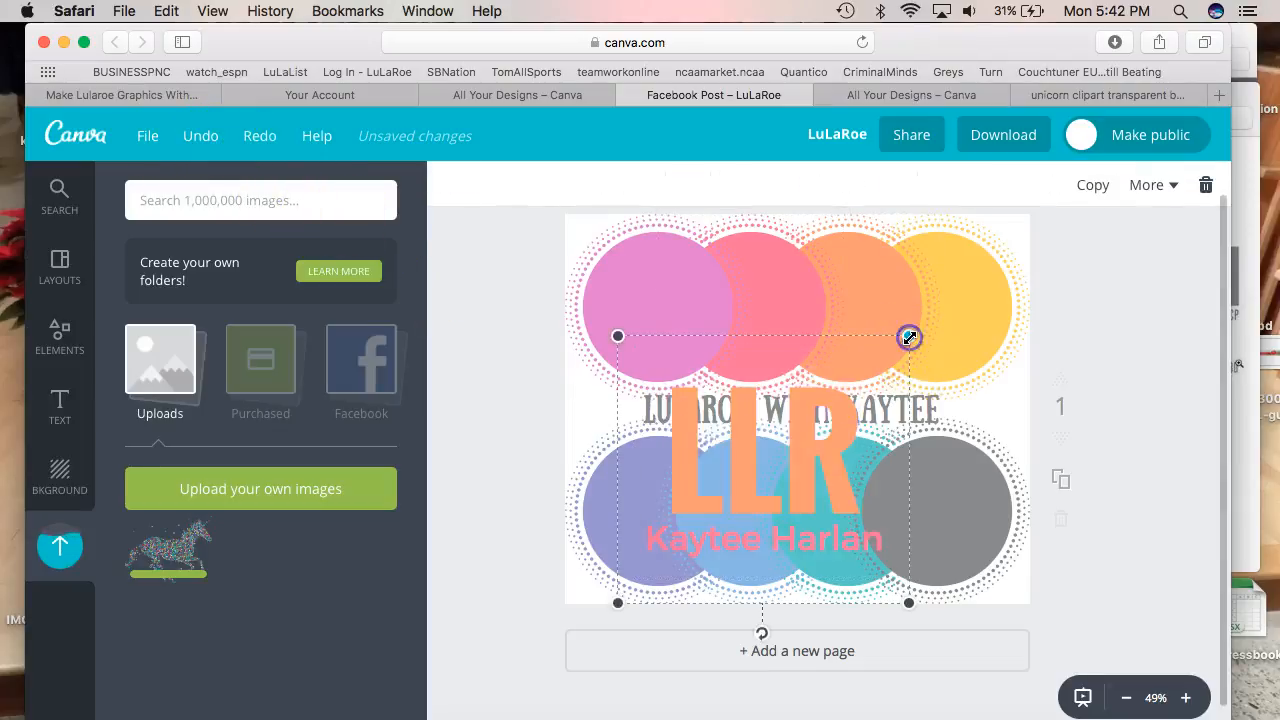
key("Delete")
Add the uploaded unicorn, shrink it, and place it over the top-left circles
left_click(187, 558)
left_click_drag(187, 558, 890, 412)
left_click_drag(1018, 228, 764, 466)
right_click(689, 491)
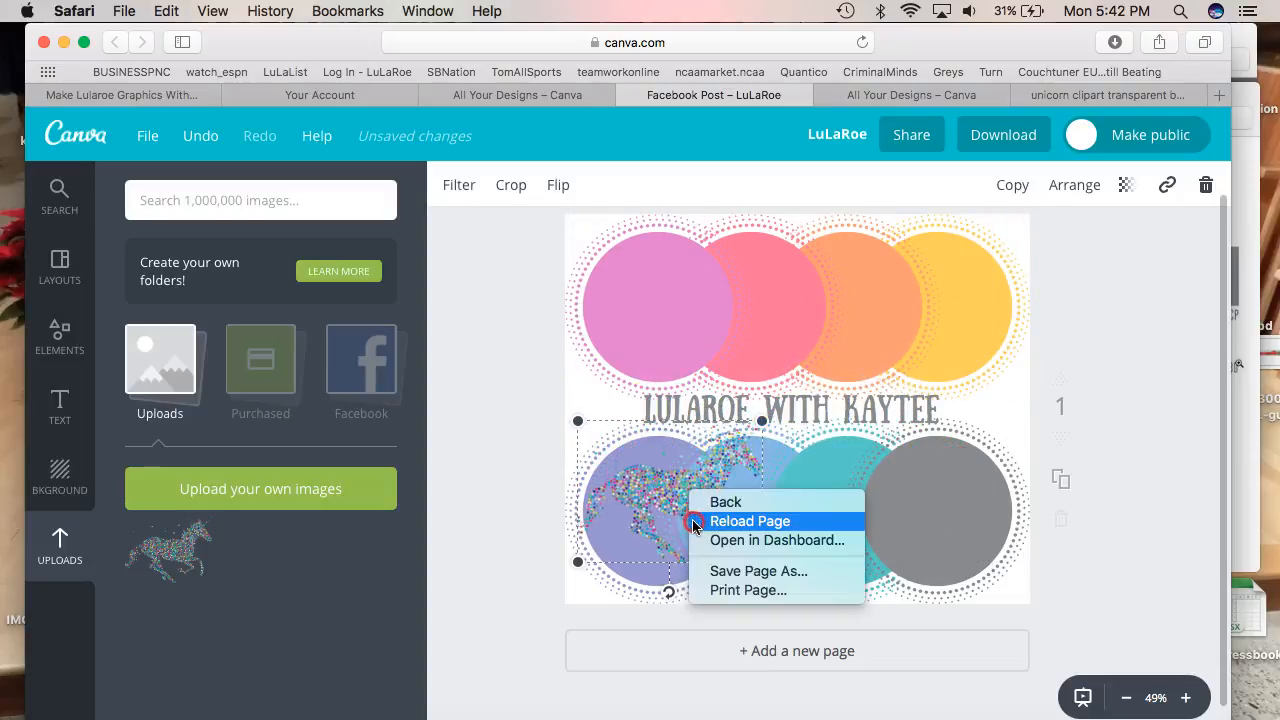
left_click(650, 468)
left_click_drag(663, 486, 687, 312)
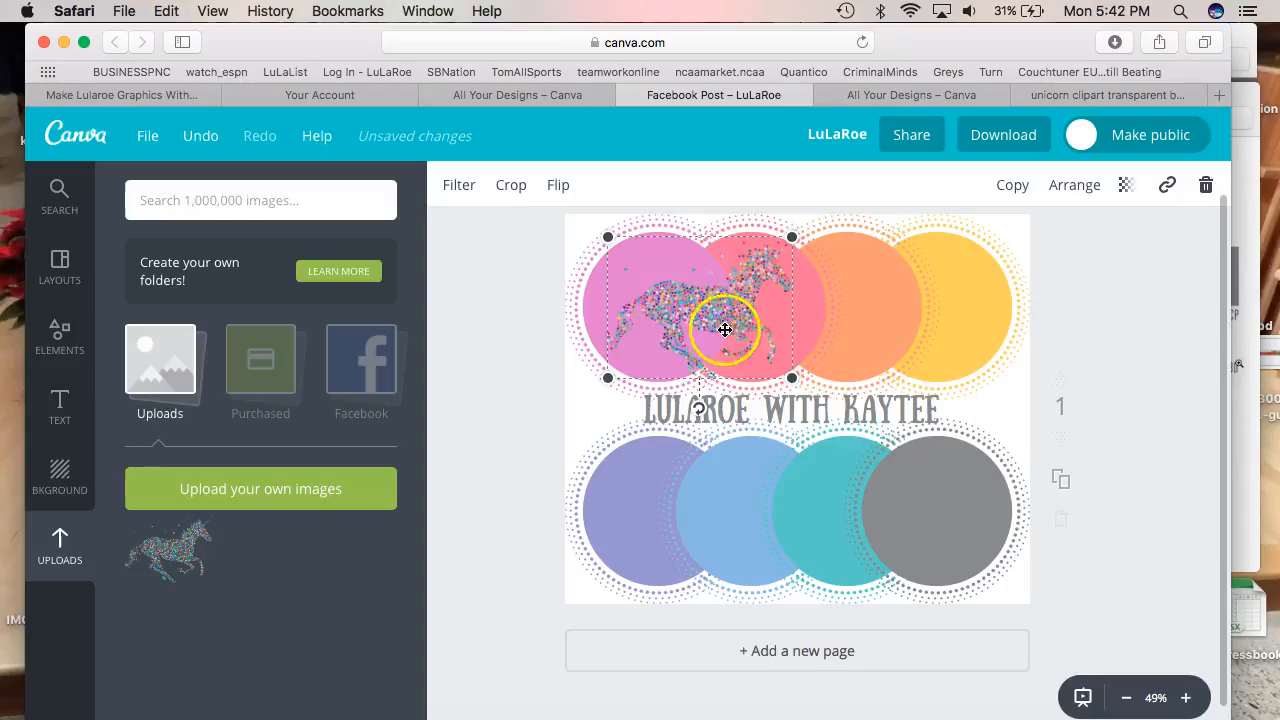
left_click(513, 314)
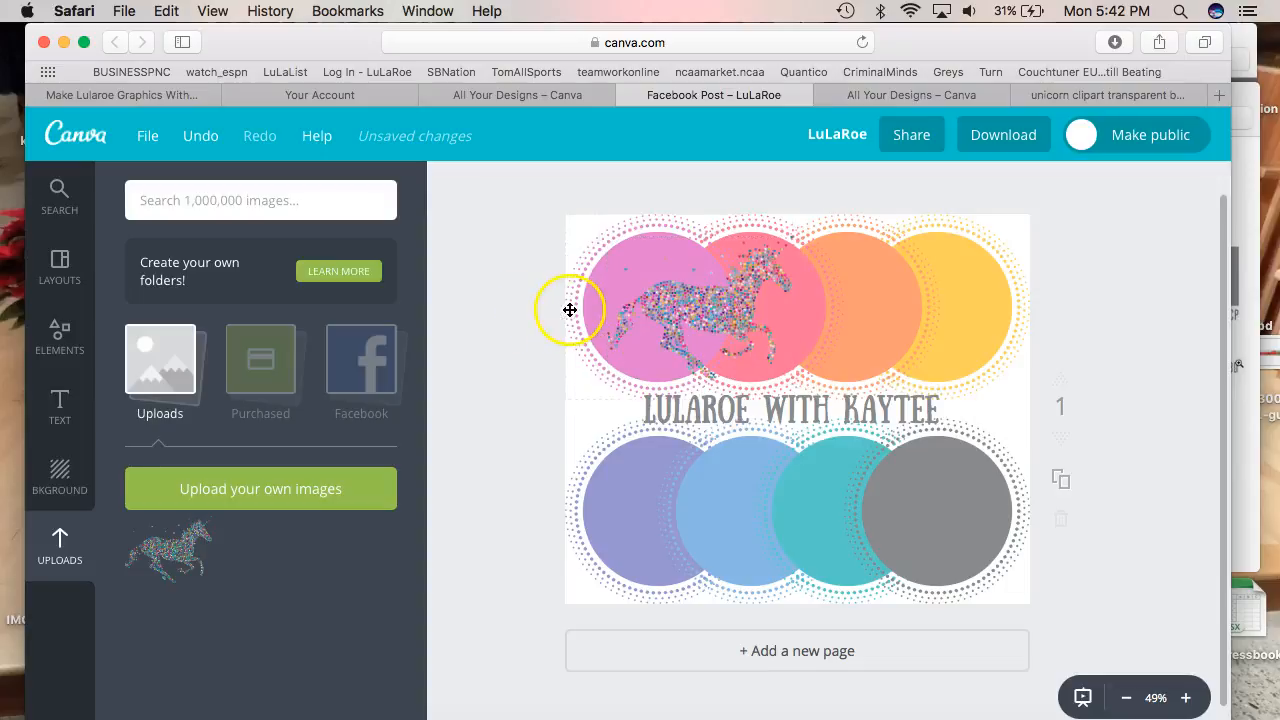
Check the unicorn's flip options and the File menu without changing anything
left_click(670, 314)
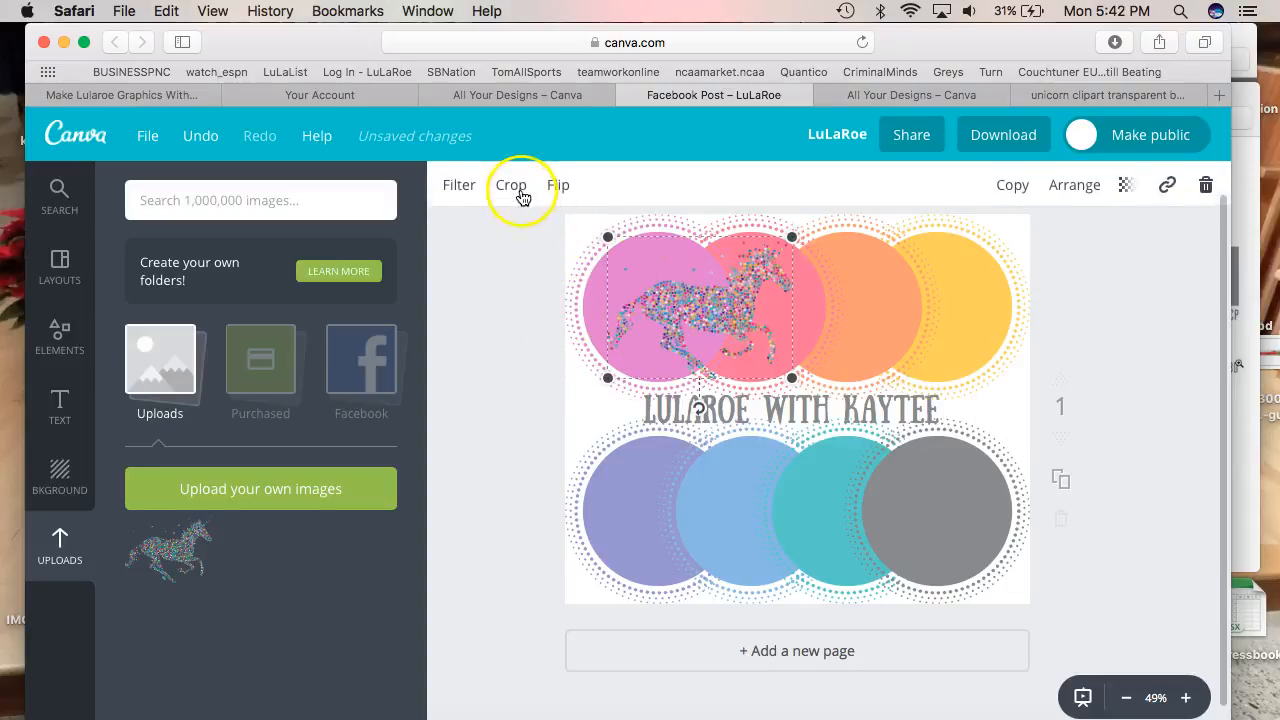
left_click(558, 184)
left_click(558, 184)
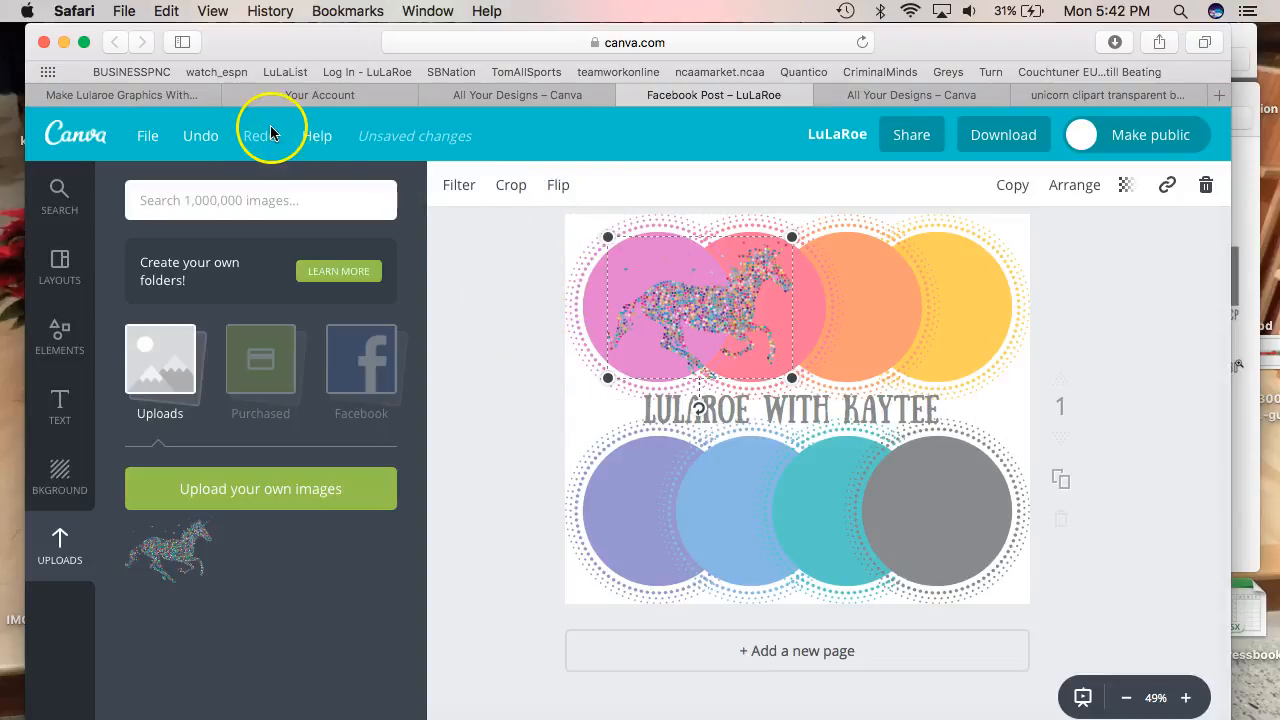
left_click(160, 137)
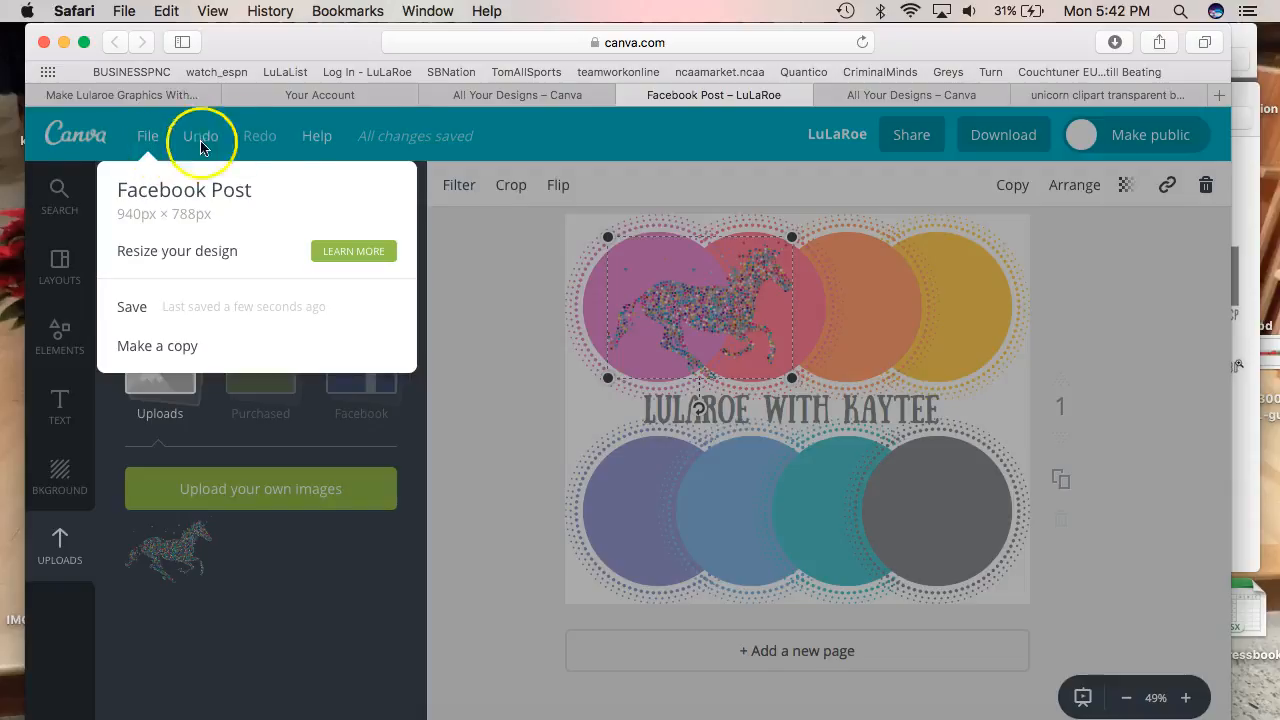
left_click(425, 143)
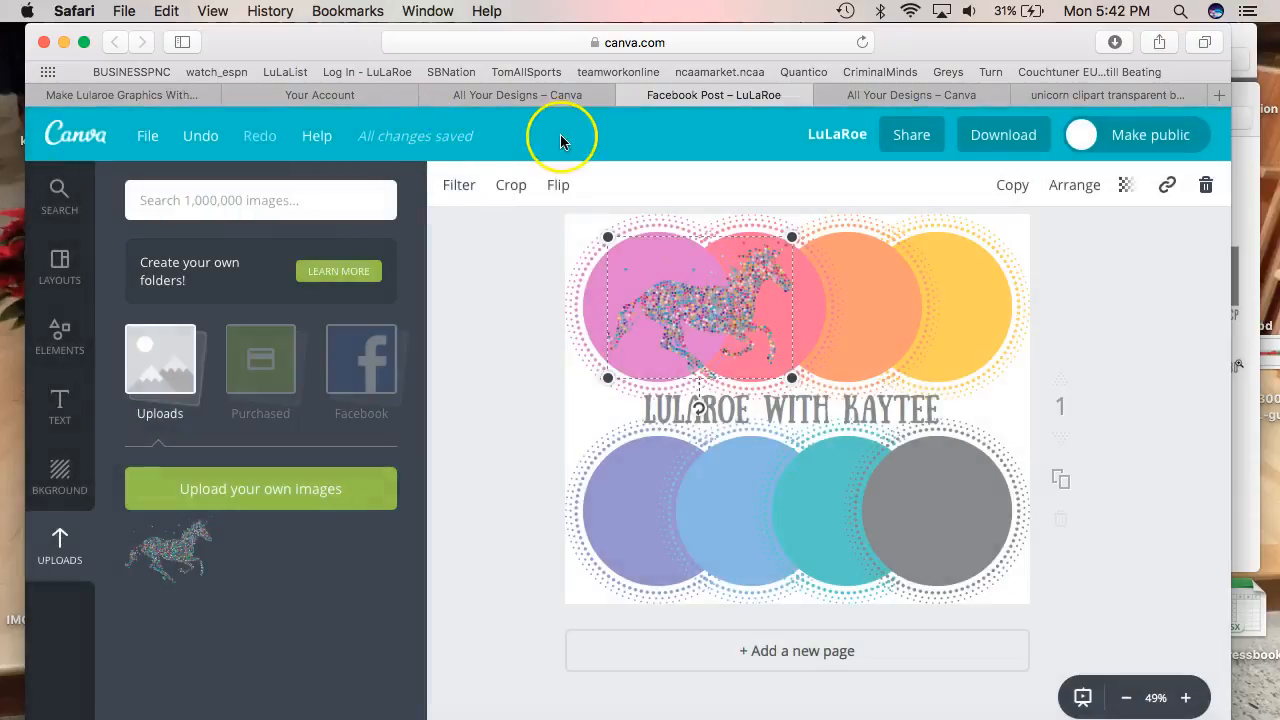
Retitle the design 'LULAROE Unicorn' and bring up the Download panel
left_click(825, 136)
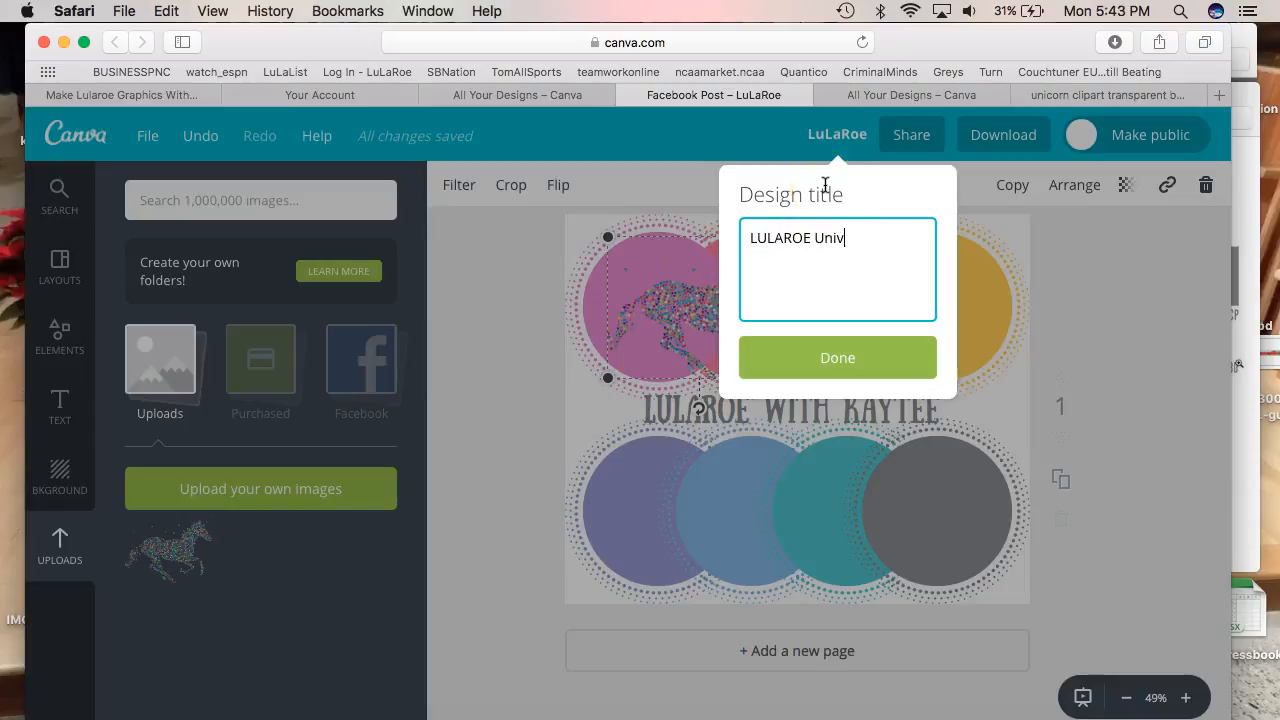
key("Return")
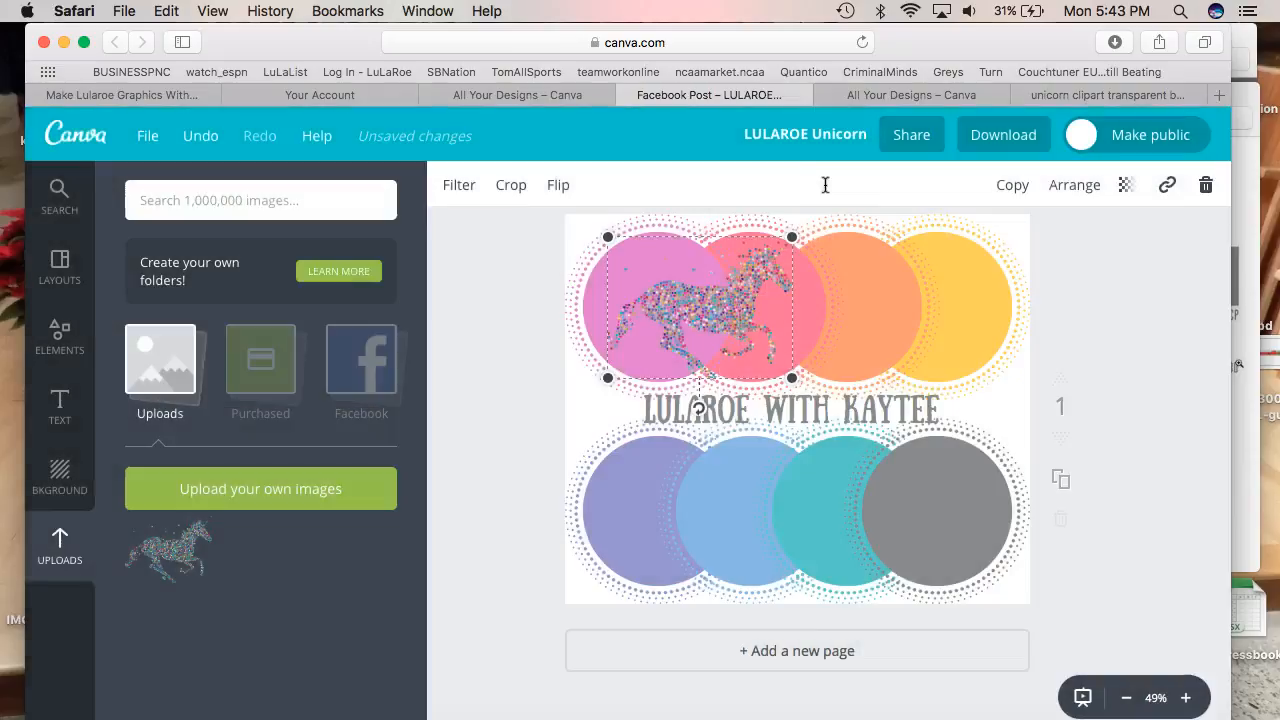
left_click(990, 147)
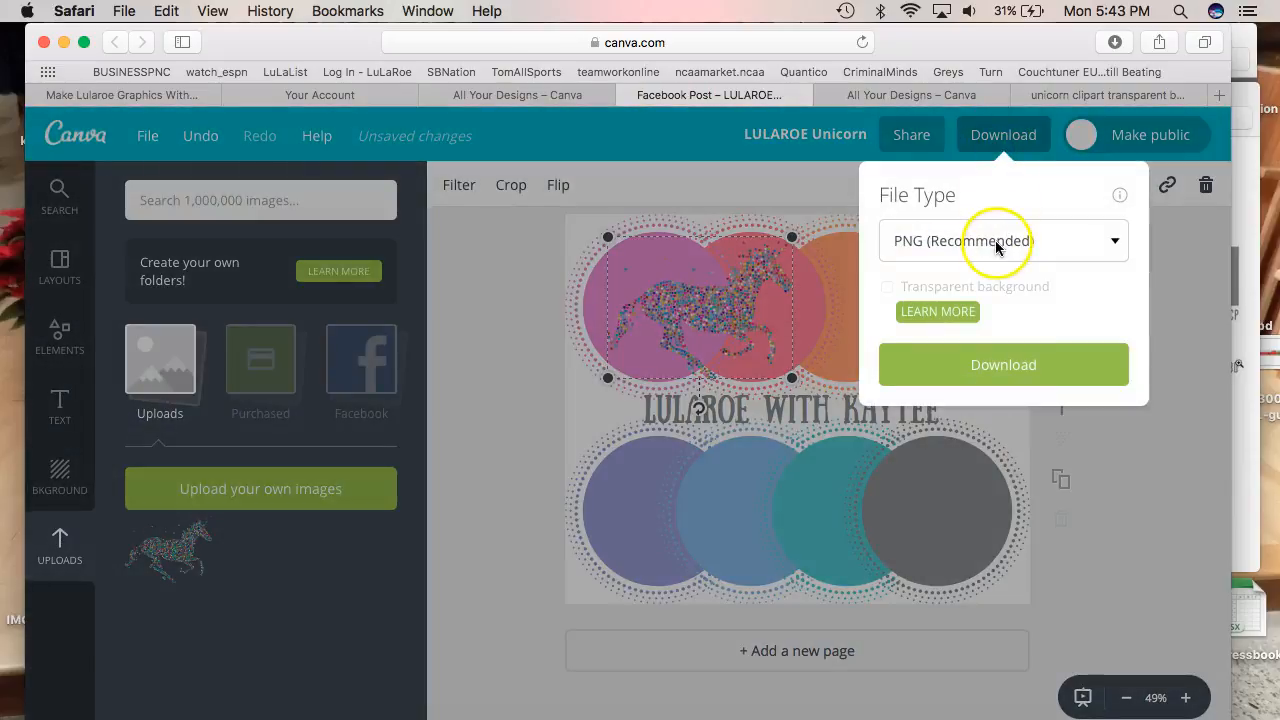
Download the design as PNG (Recommended) after briefly choosing PDF - Print
left_click(996, 241)
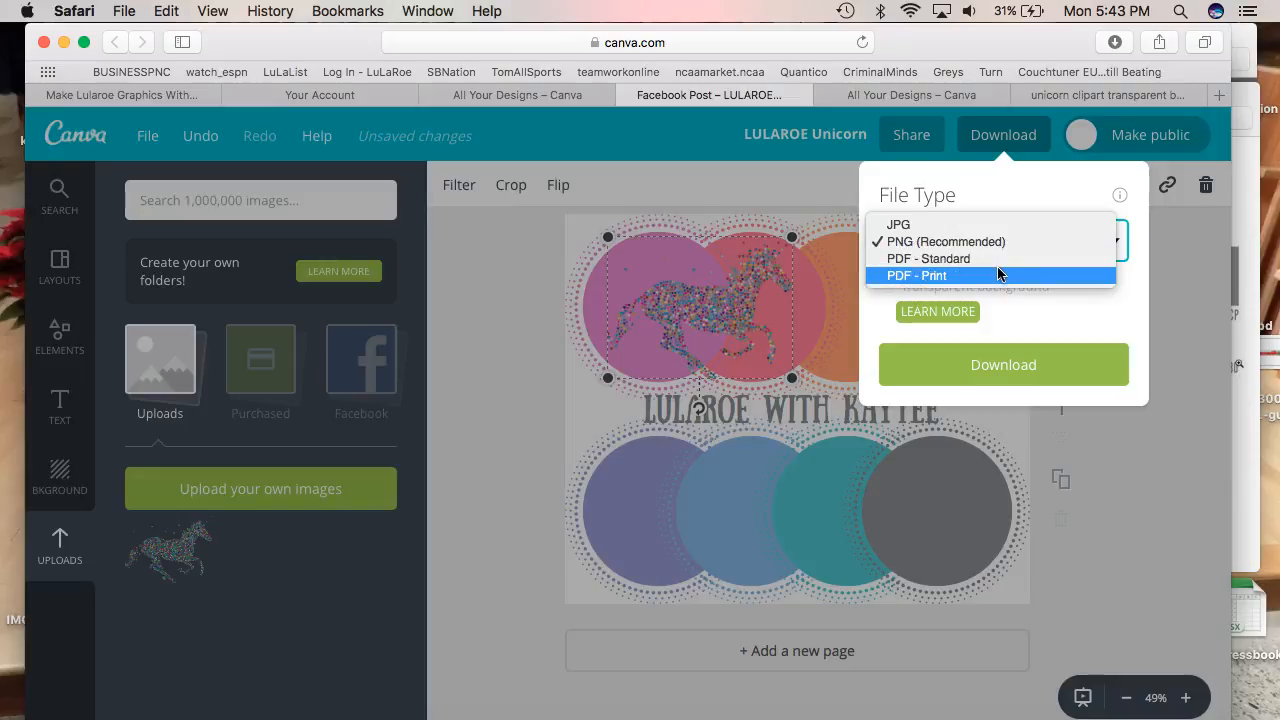
left_click(913, 276)
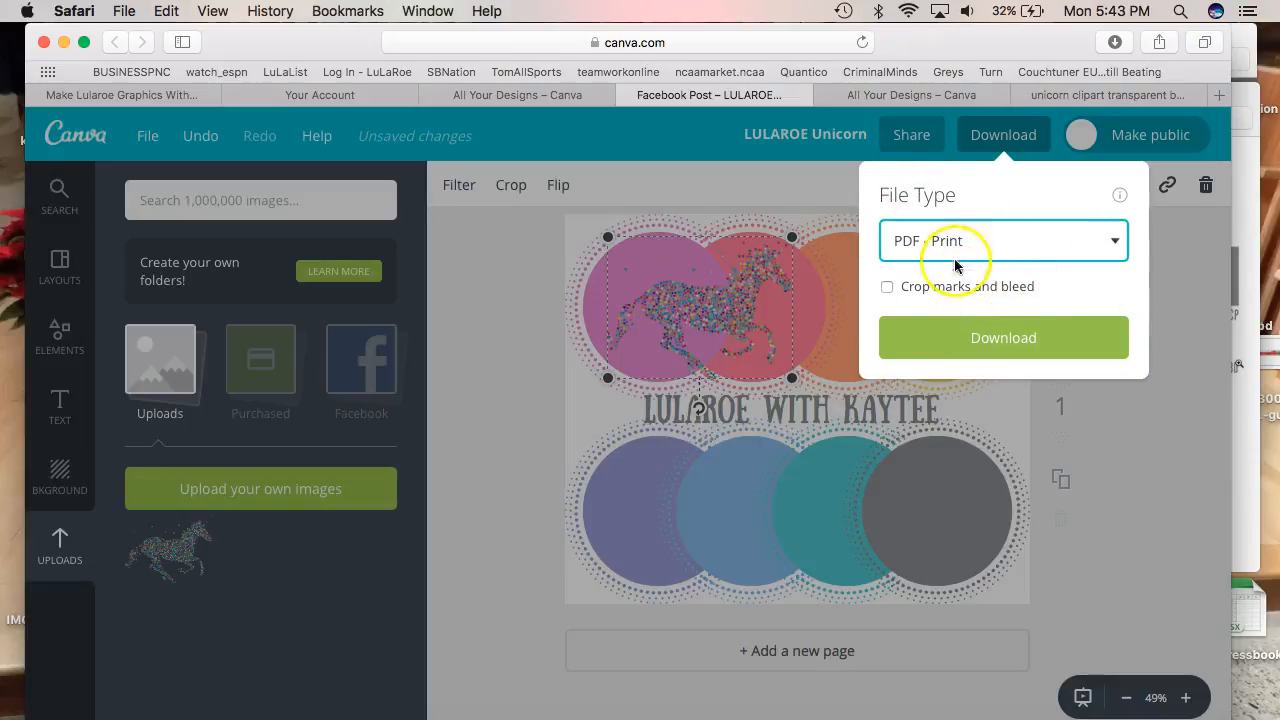
left_click(963, 248)
left_click(946, 207)
left_click(1003, 136)
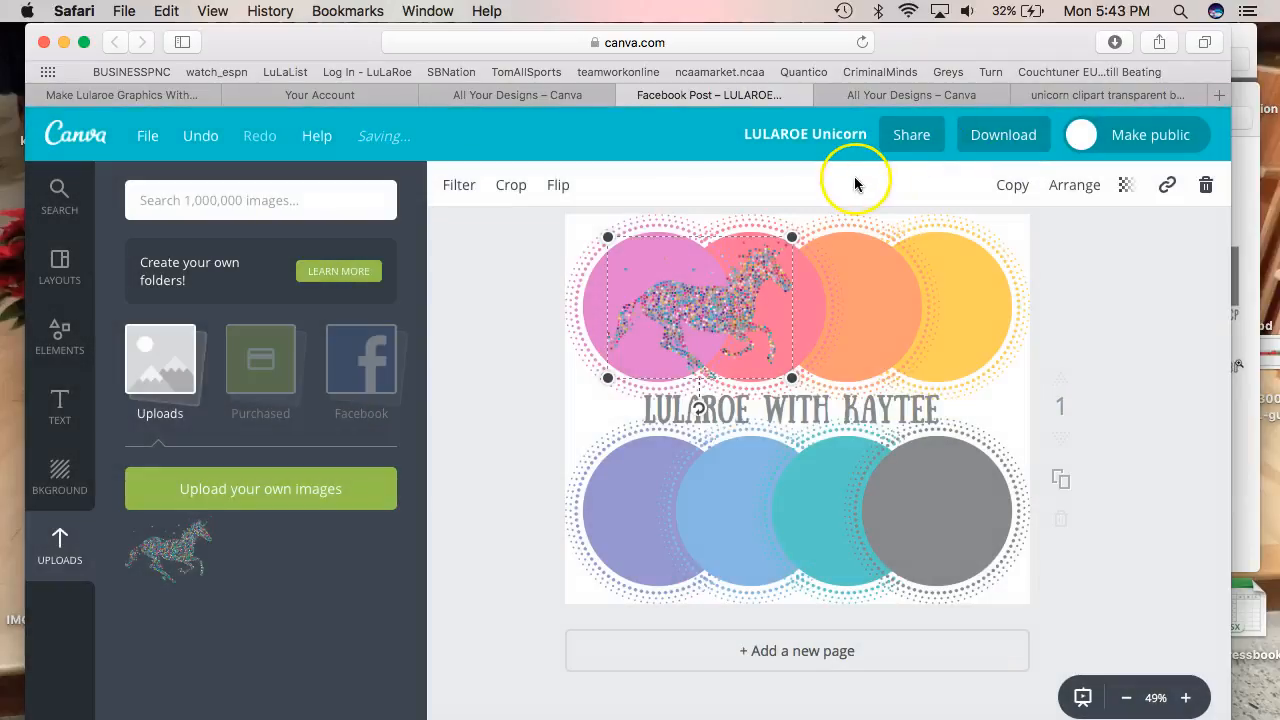